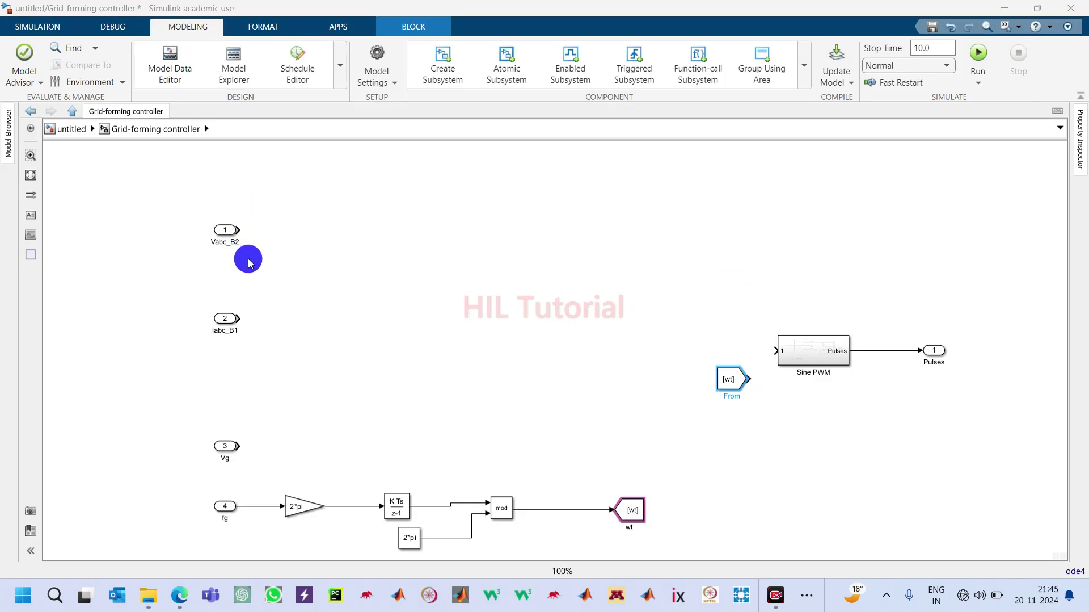
# Add an abc to dq0 transformation block and connect the Vabc_B2 input to its abc port
pyautogui.click(236, 235)
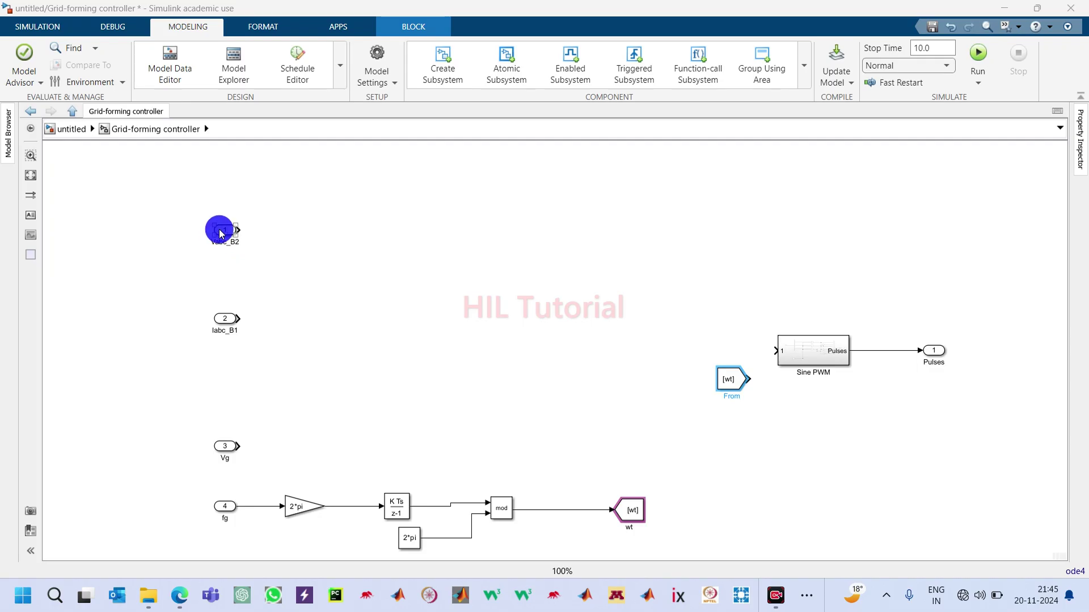
pyautogui.click(261, 232)
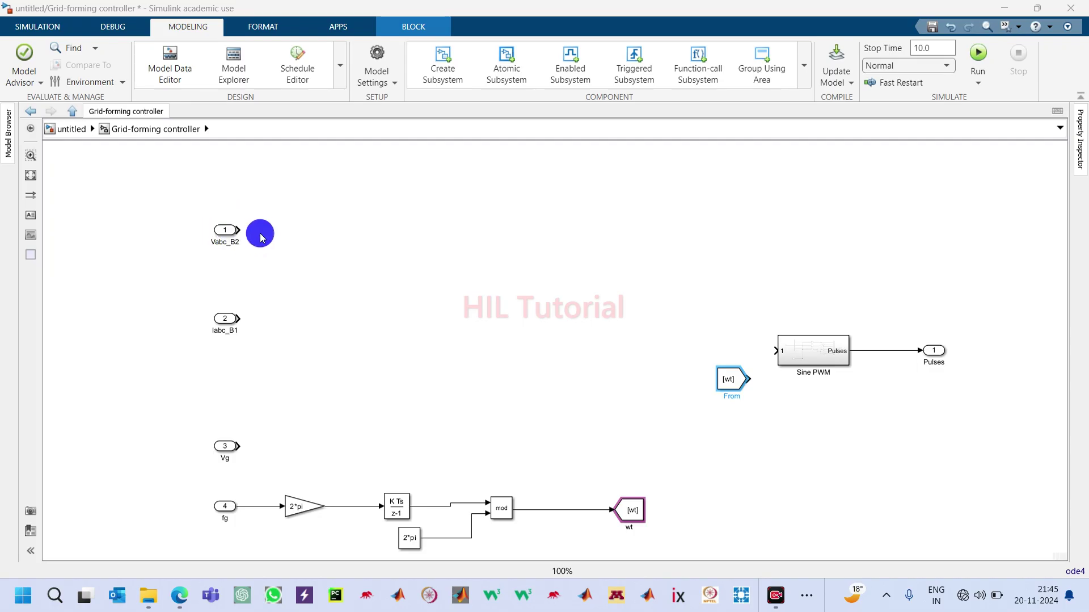
pyautogui.doubleClick(260, 225)
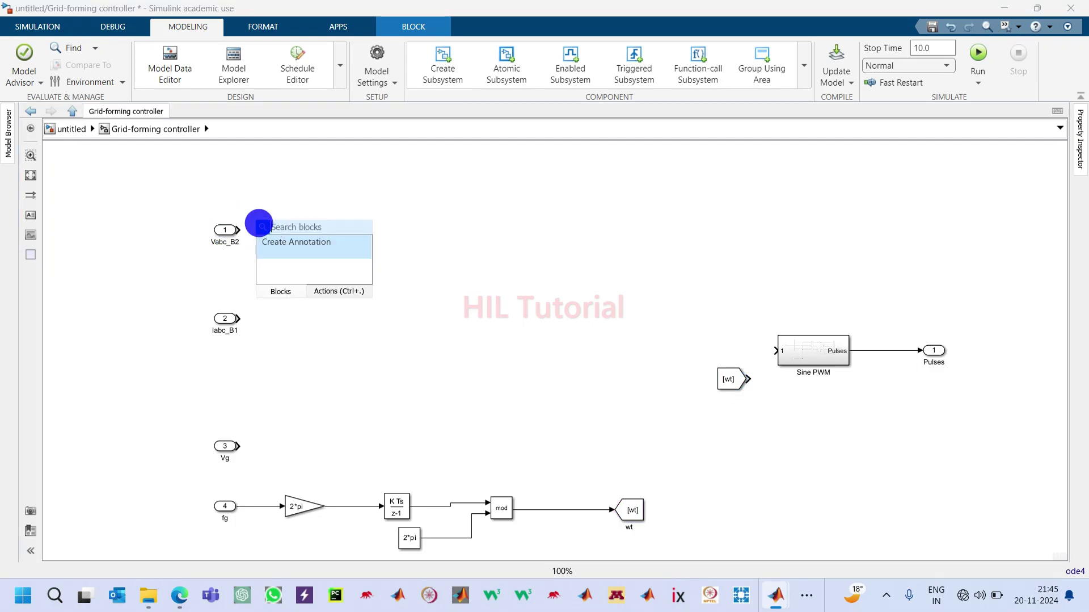
pyautogui.write('e')
pyautogui.press('BackSpace')
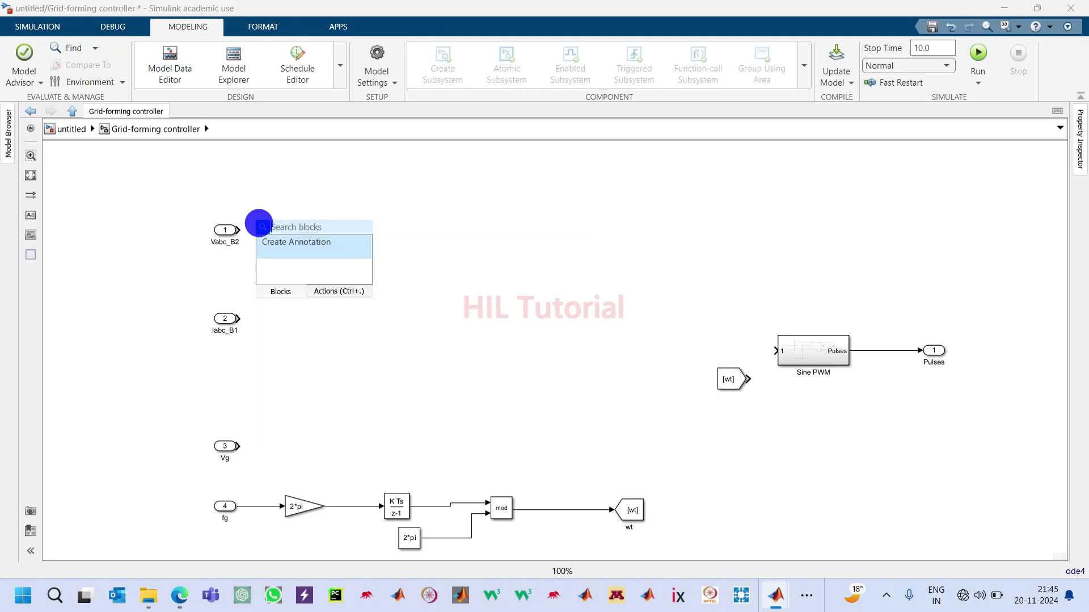
pyautogui.write('abc')
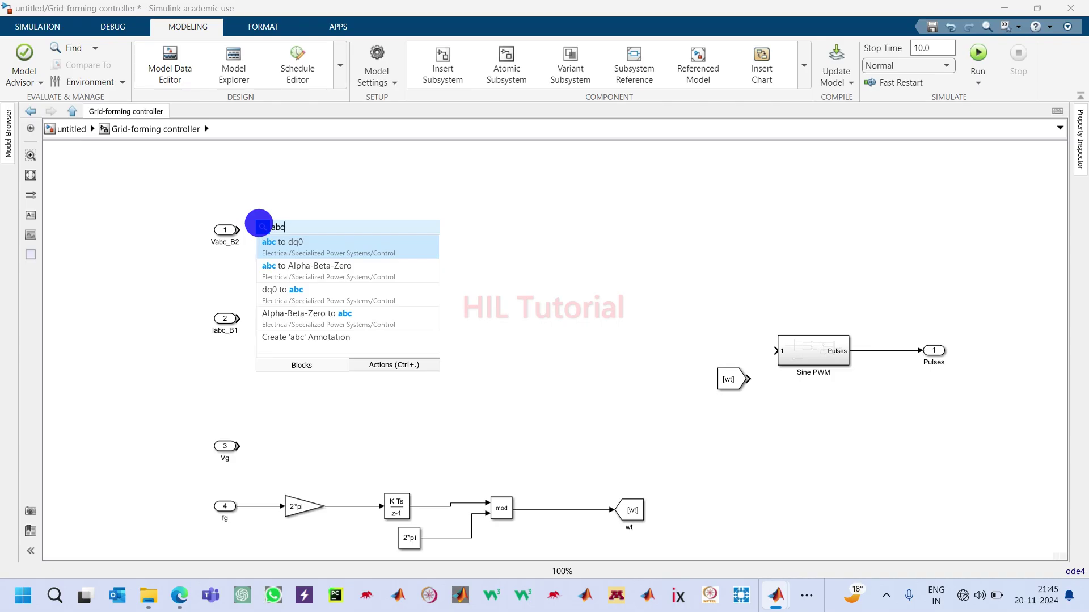
pyautogui.click(305, 253)
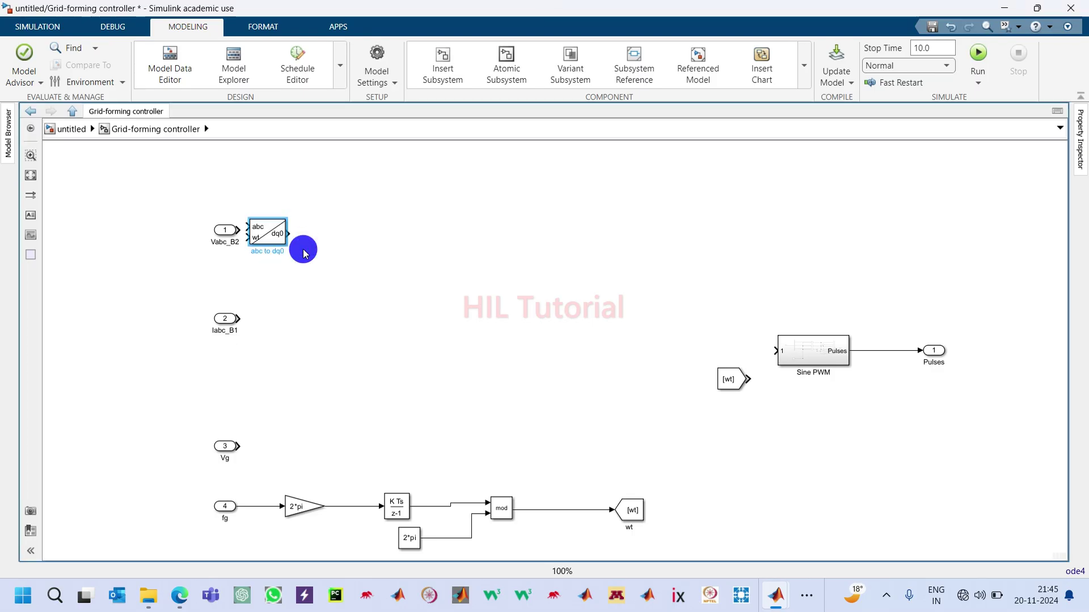
pyautogui.moveTo(268, 237); pyautogui.dragTo(334, 233)
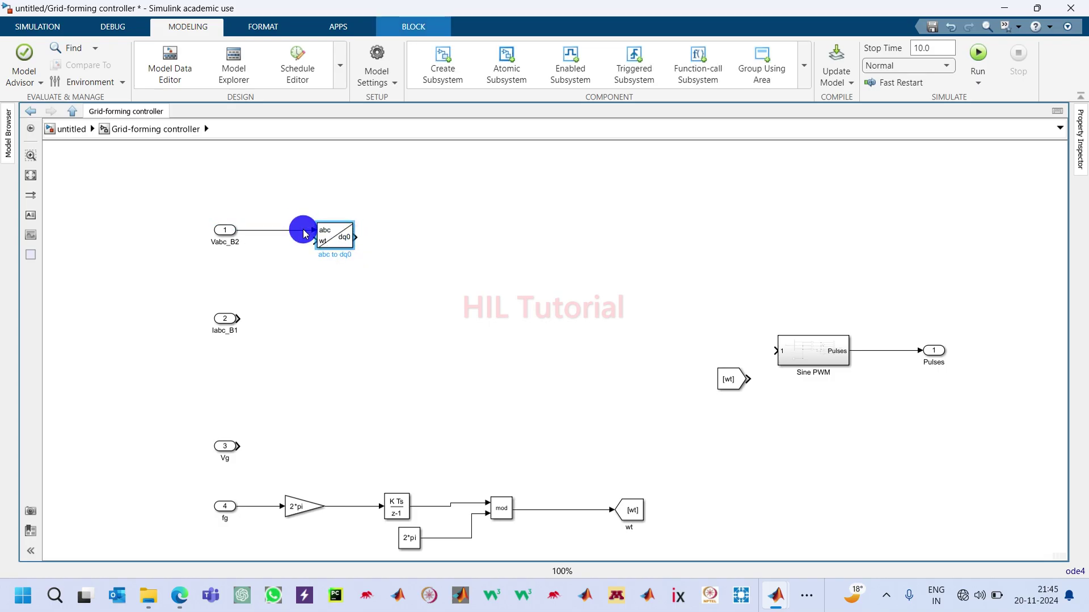
# Add a Demux block after the abc to dq0 block and connect the dq0 output to it
pyautogui.doubleClick(398, 226)
pyautogui.write('demu')
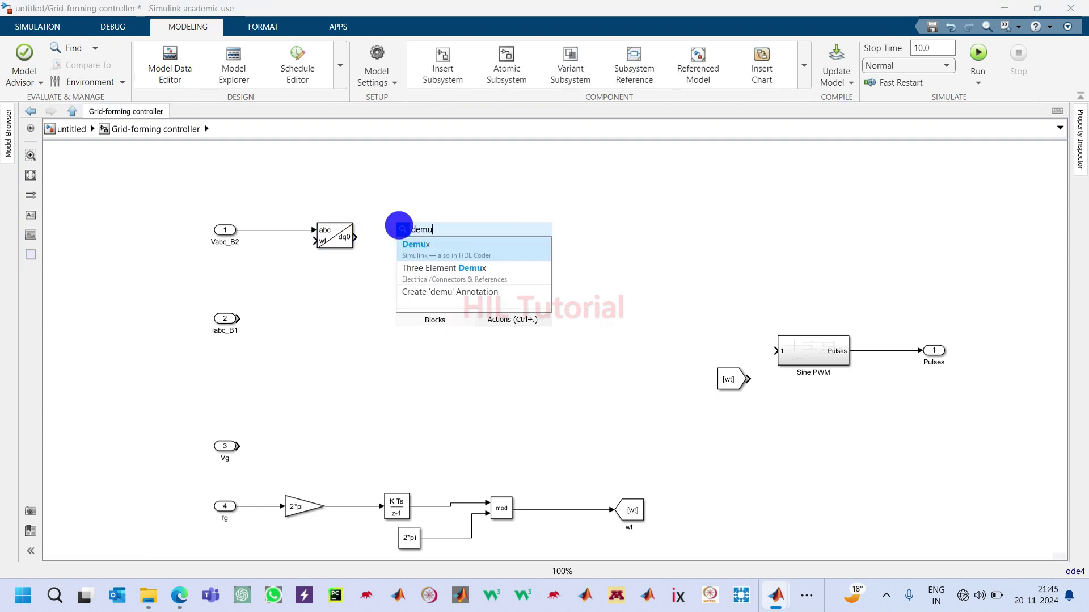
pyautogui.press('Return')
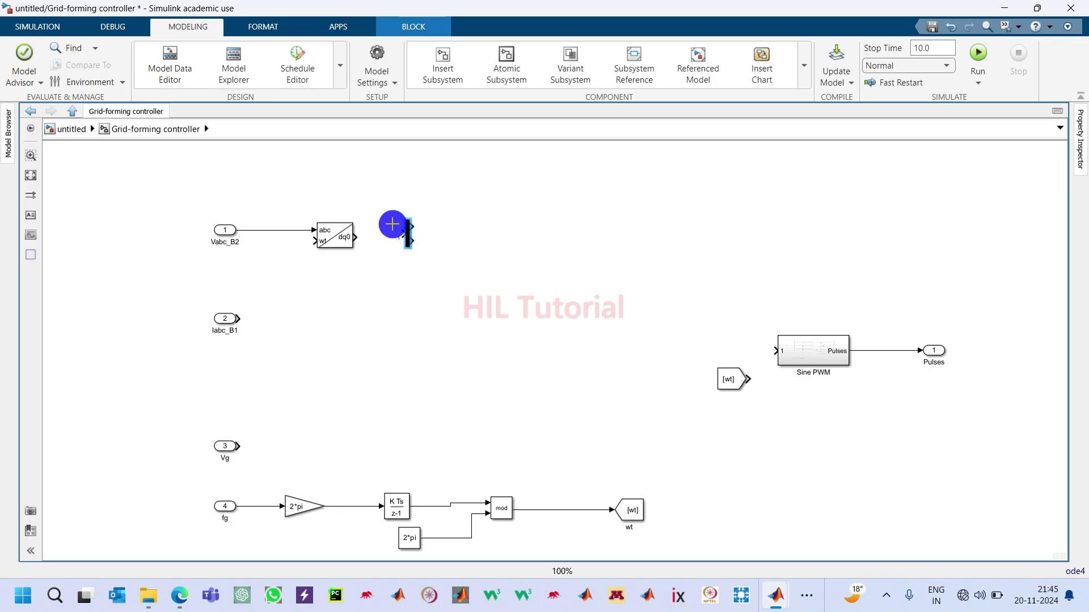
pyautogui.moveTo(355, 237); pyautogui.dragTo(409, 240)
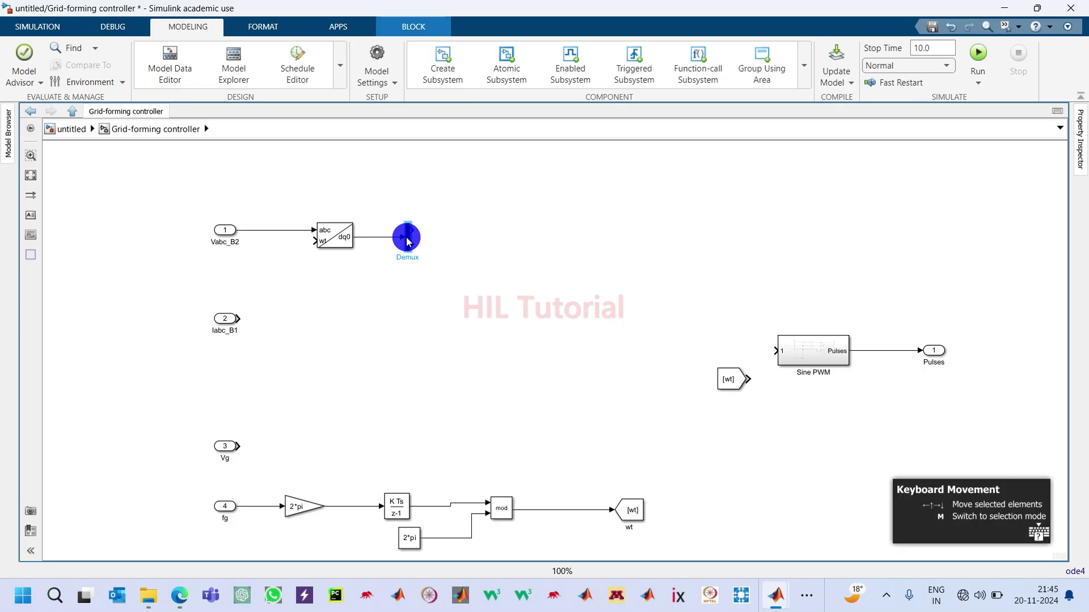
# Set the Demux block's number of outputs to 3 and enlarge the block vertically
pyautogui.doubleClick(407, 240)
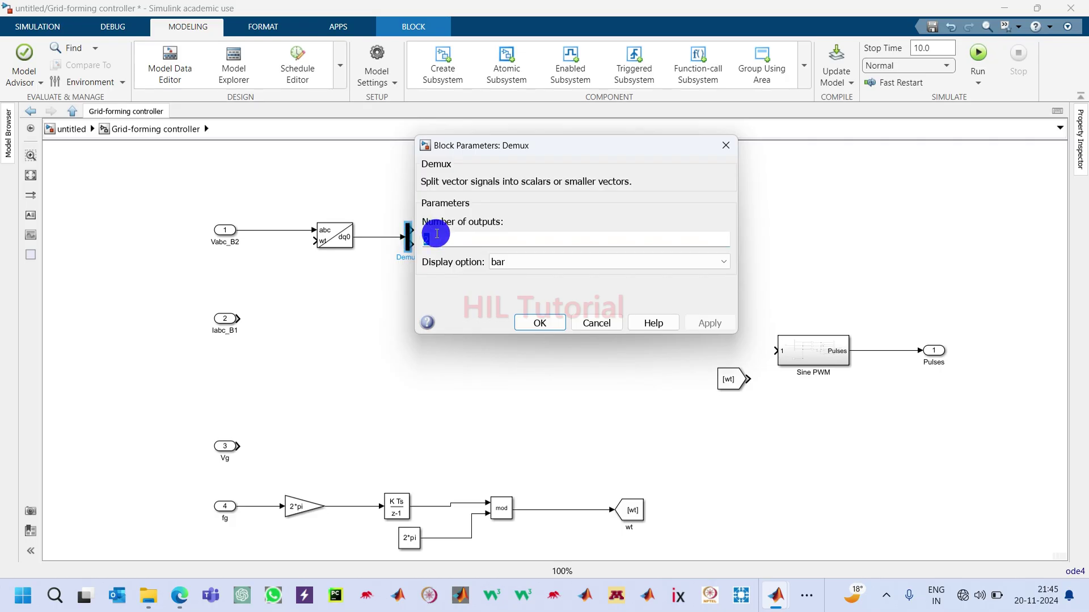
pyautogui.write('3')
pyautogui.press('Return')
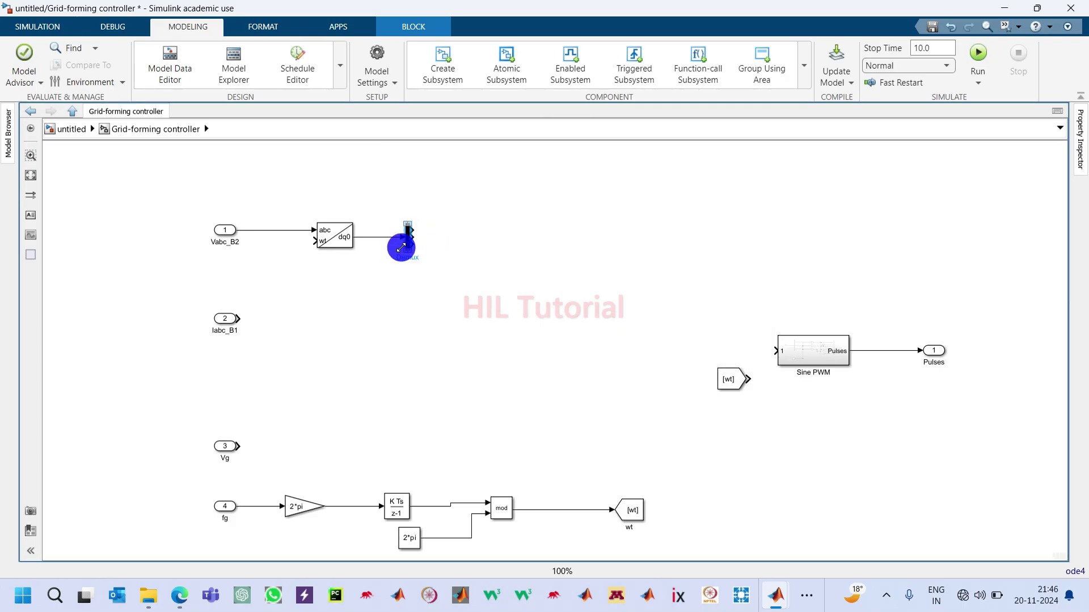
pyautogui.moveTo(401, 247)
pyautogui.mouseDown()
pyautogui.moveTo(389, 274)
pyautogui.moveTo(407, 278)
pyautogui.moveTo(407, 256)
pyautogui.mouseUp()
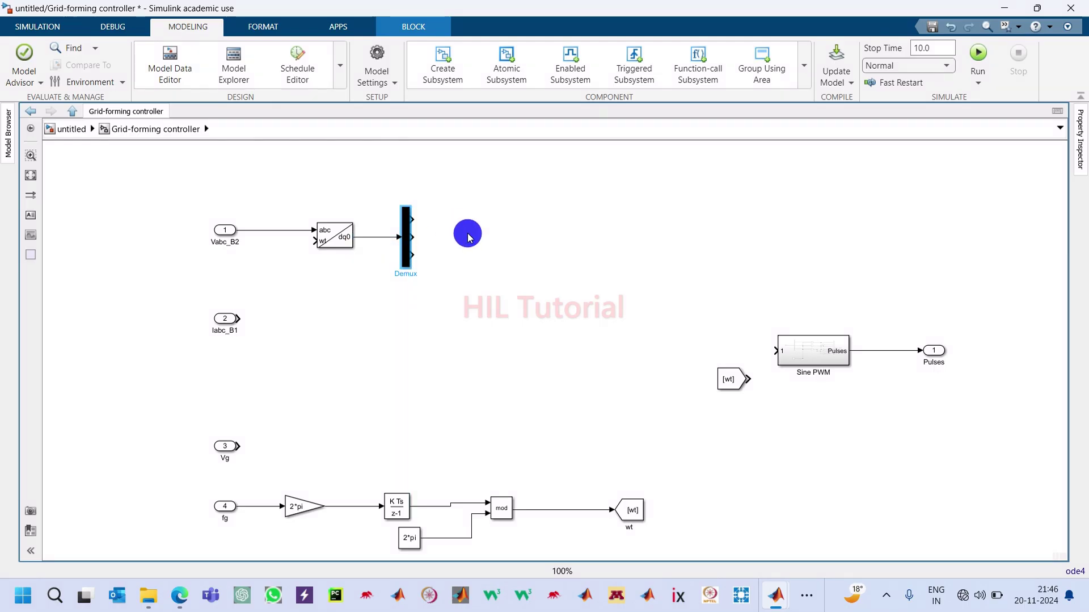
pyautogui.doubleClick(447, 214)
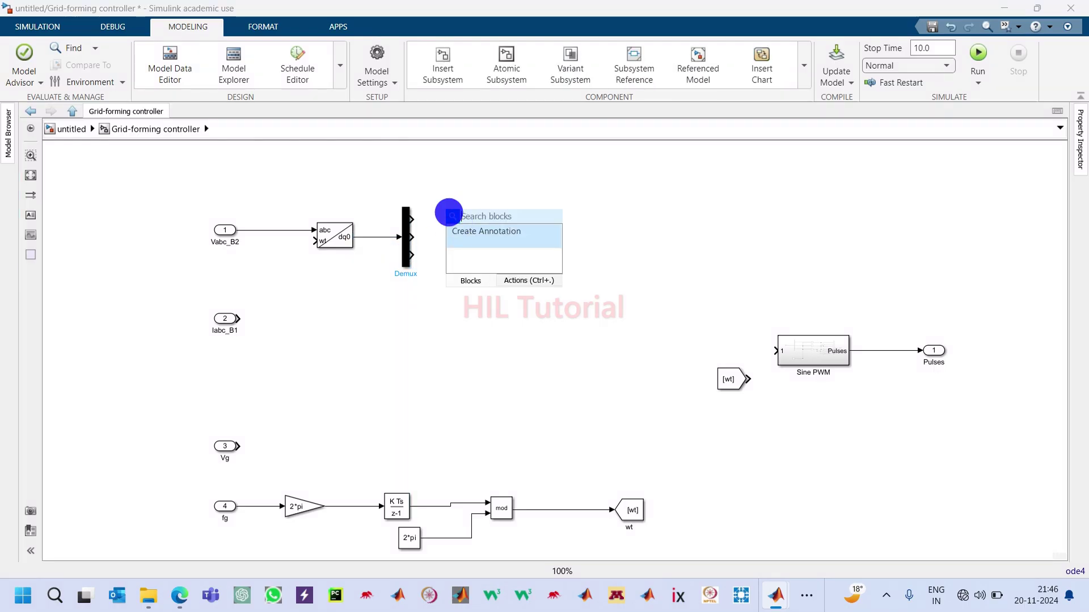
pyautogui.write('got')
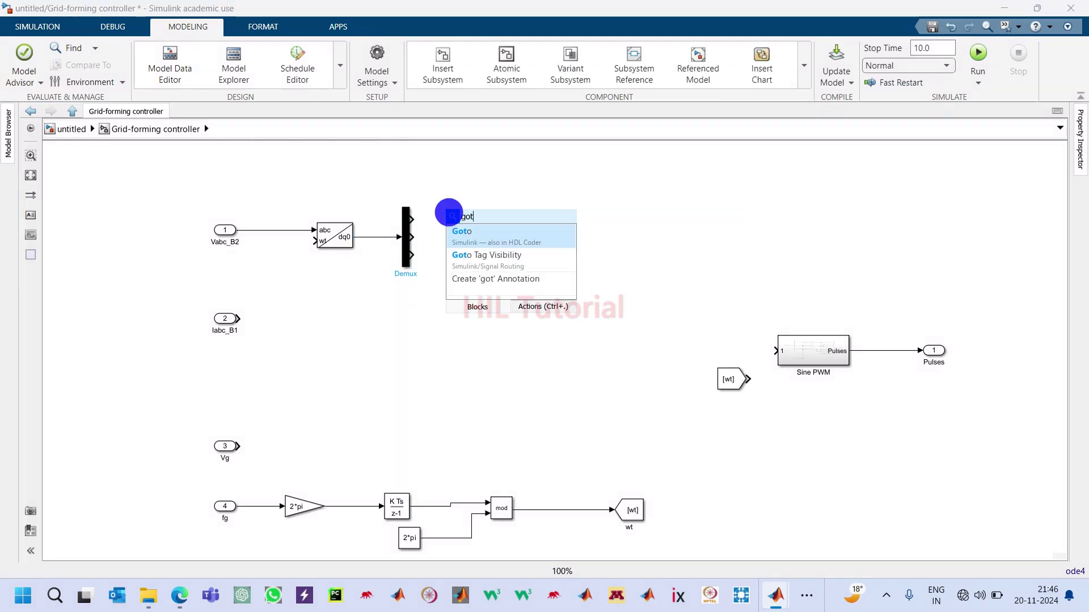
pyautogui.press('Return')
pyautogui.moveTo(460, 227); pyautogui.dragTo(477, 219)
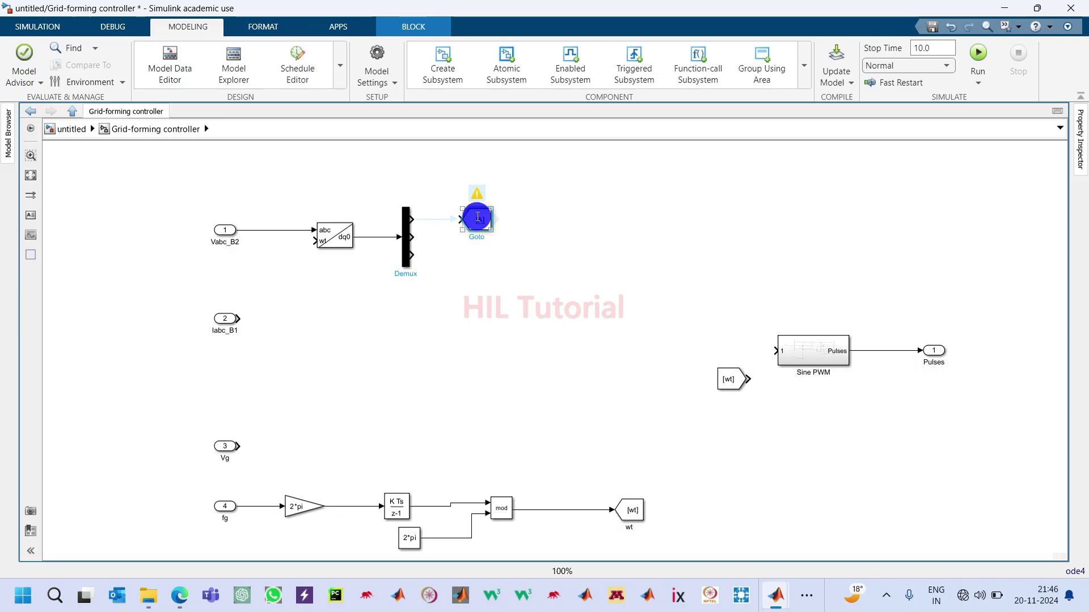
pyautogui.click(450, 211)
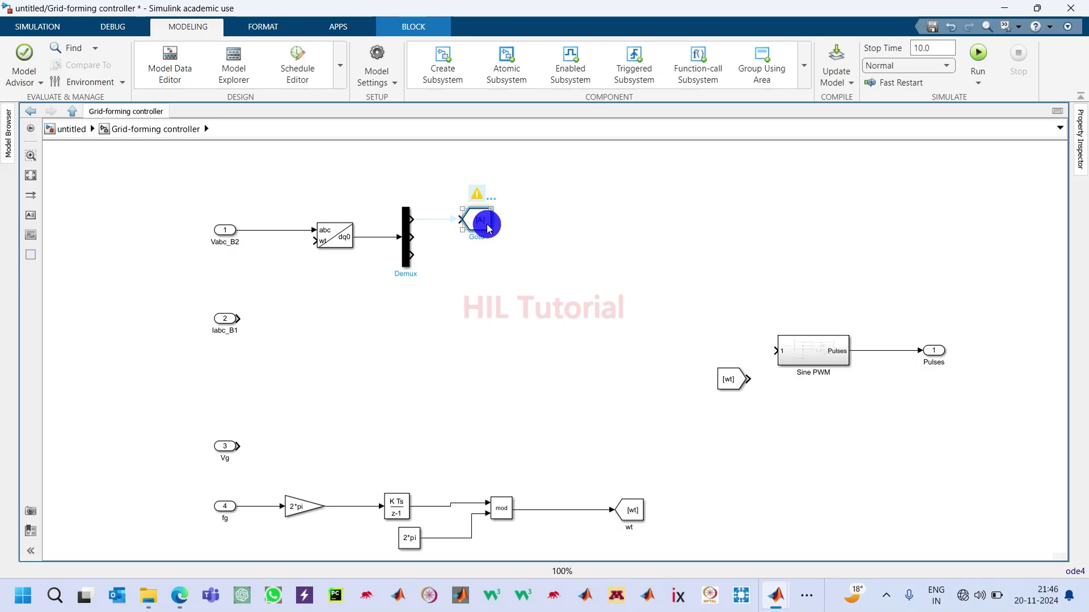
pyautogui.press('Delete')
# Draw open signal lines from the Demux's first two outputs and label them Vd and Vq
pyautogui.moveTo(411, 219)
pyautogui.mouseDown()
pyautogui.moveTo(484, 214)
pyautogui.moveTo(481, 223)
pyautogui.mouseUp()
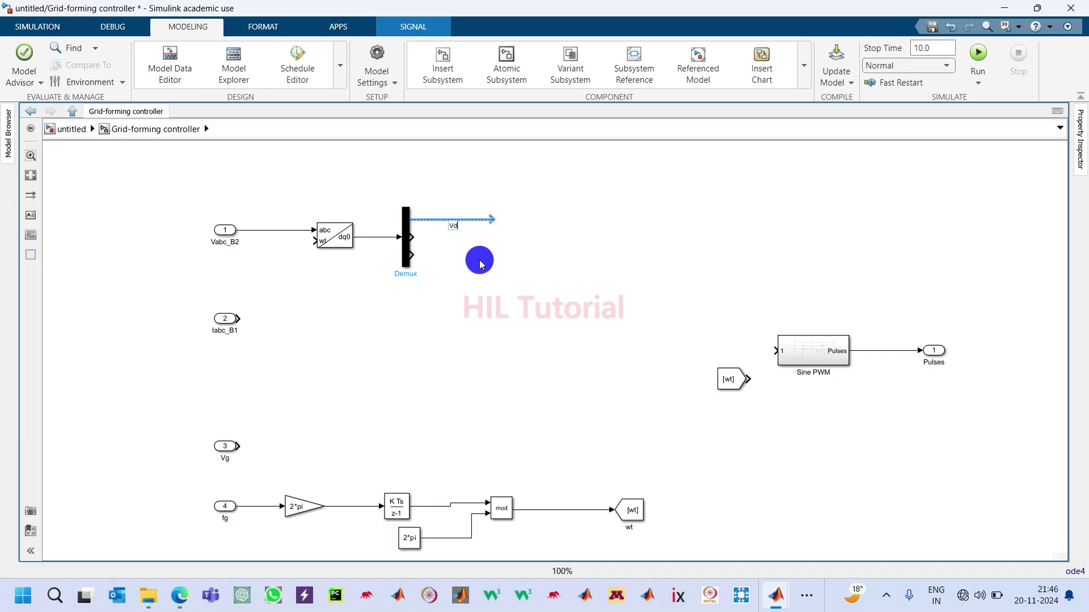
pyautogui.moveTo(413, 237); pyautogui.dragTo(493, 237)
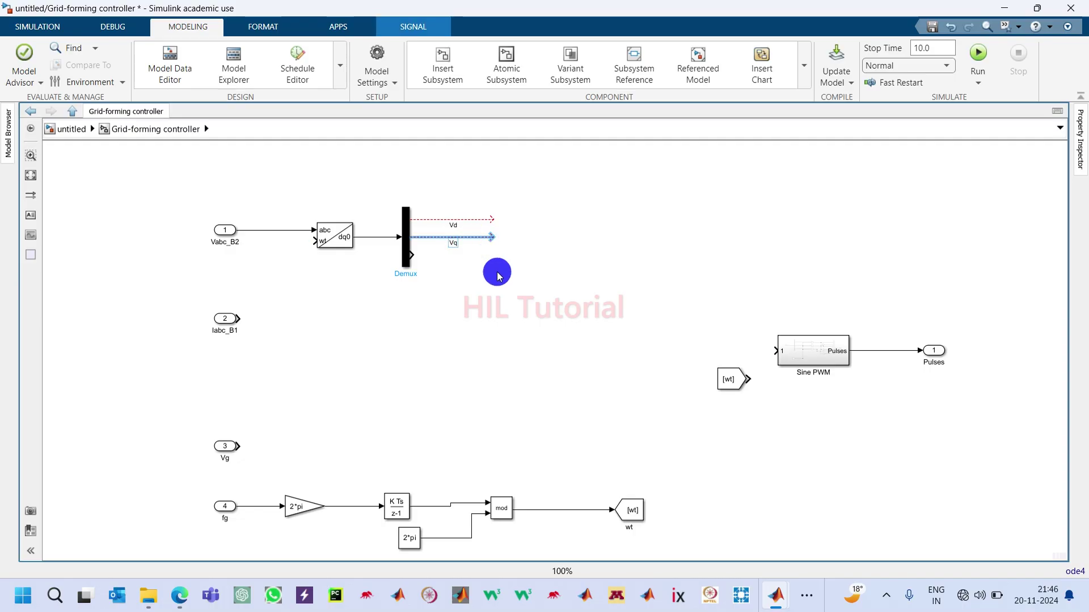
pyautogui.click(448, 279)
# Add a Terminator block, connect it to the Demux's third output and place it close to that port
pyautogui.doubleClick(441, 274)
pyautogui.write('termi')
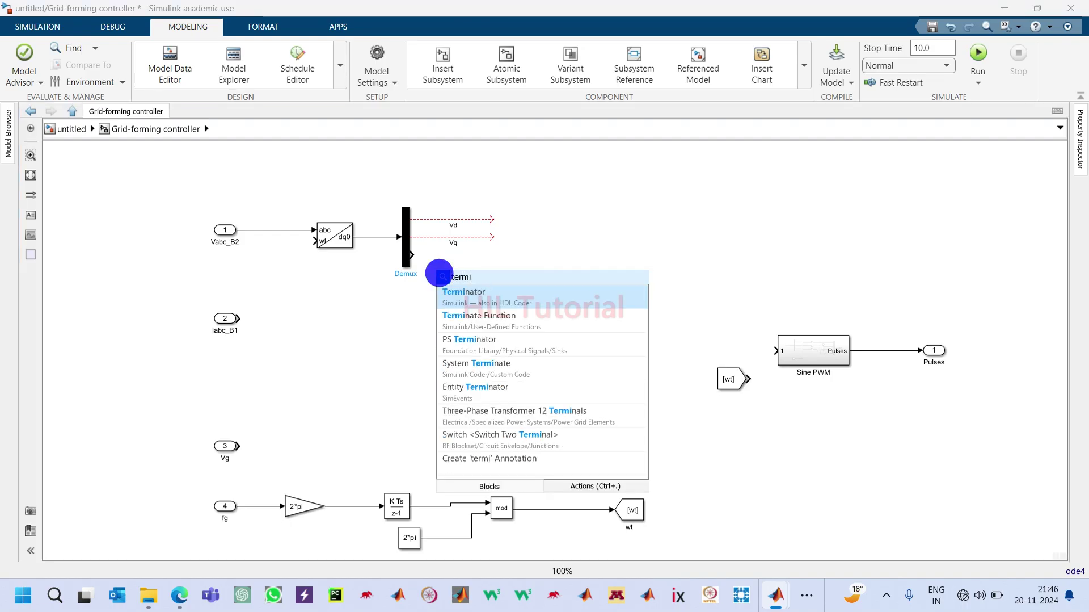
pyautogui.press('Escape')
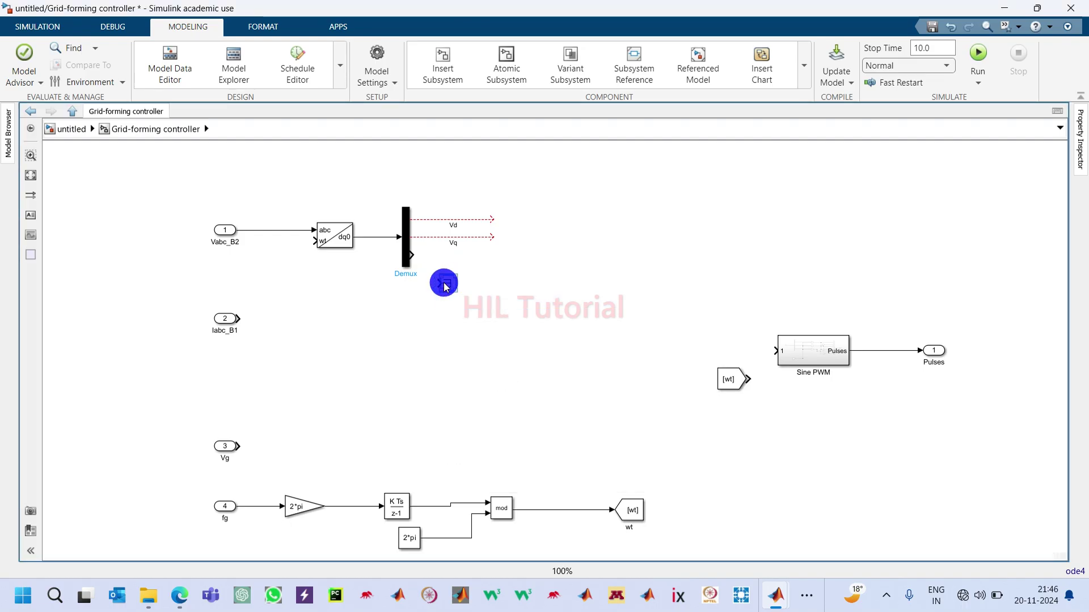
pyautogui.moveTo(440, 282); pyautogui.dragTo(410, 250)
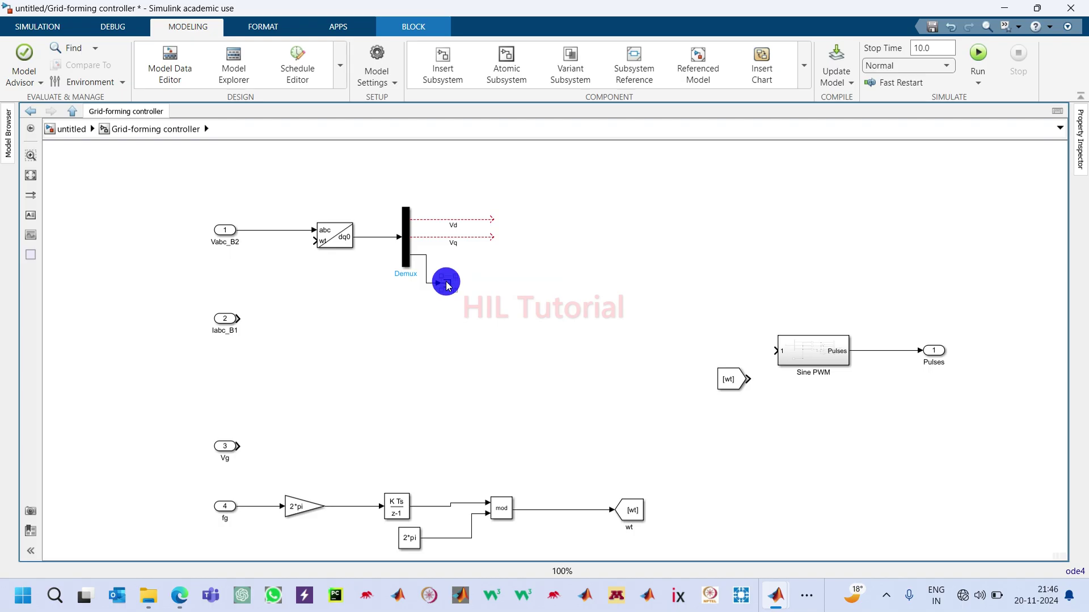
pyautogui.moveTo(449, 286); pyautogui.dragTo(438, 262)
pyautogui.click(486, 297)
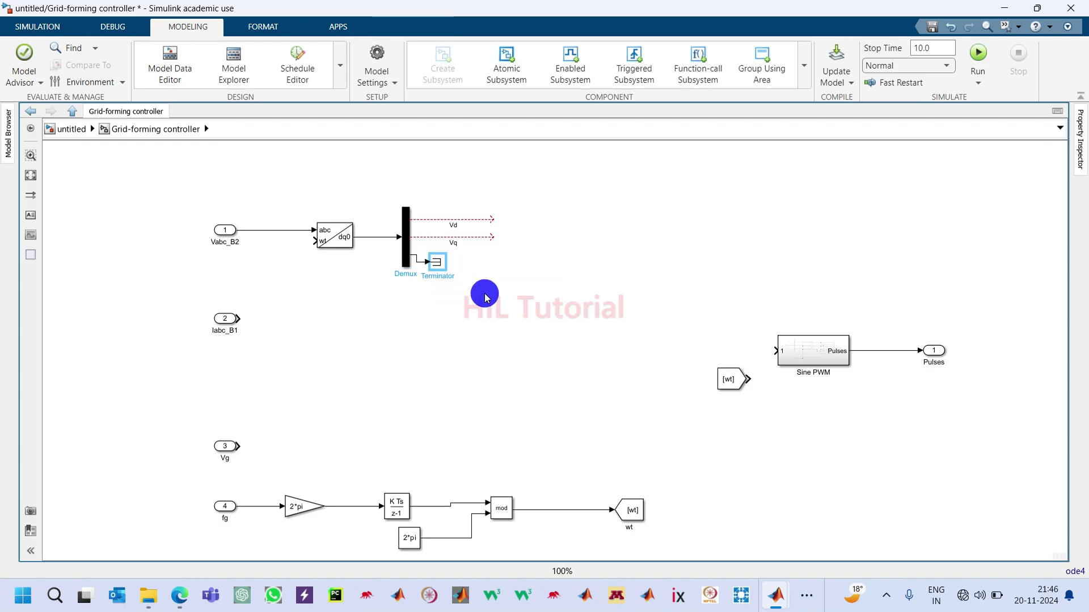
# Duplicate the abc to dq0, Demux and Terminator chain with its labelled lines and connect the copy to the Iabc_B1 input
pyautogui.moveTo(272, 194); pyautogui.dragTo(528, 277)
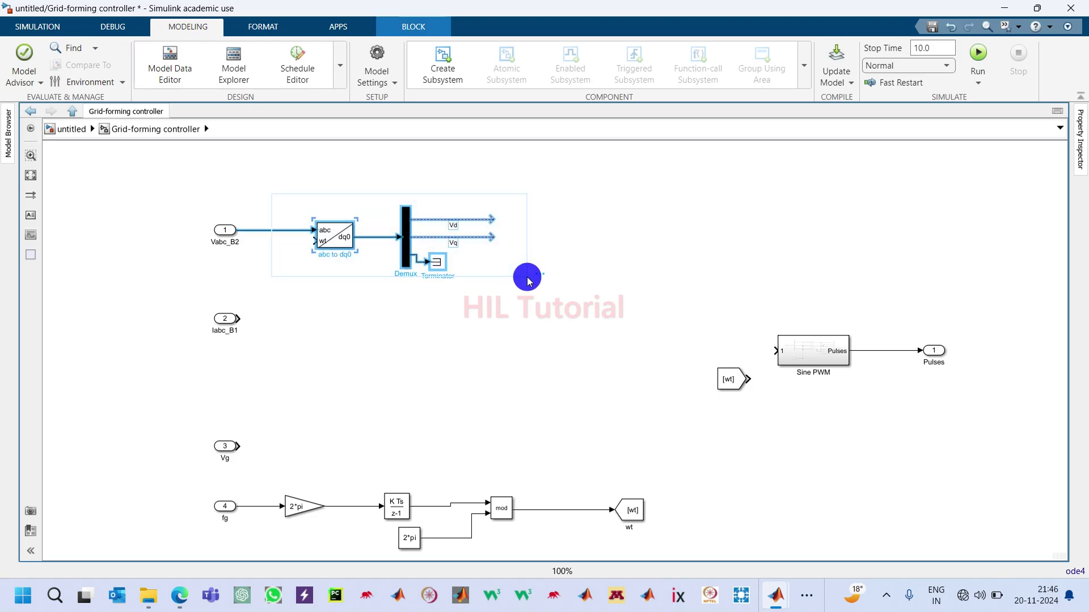
pyautogui.hotkey('ctrl', 'c')
pyautogui.click(427, 353)
pyautogui.hotkey('ctrl', 'v')
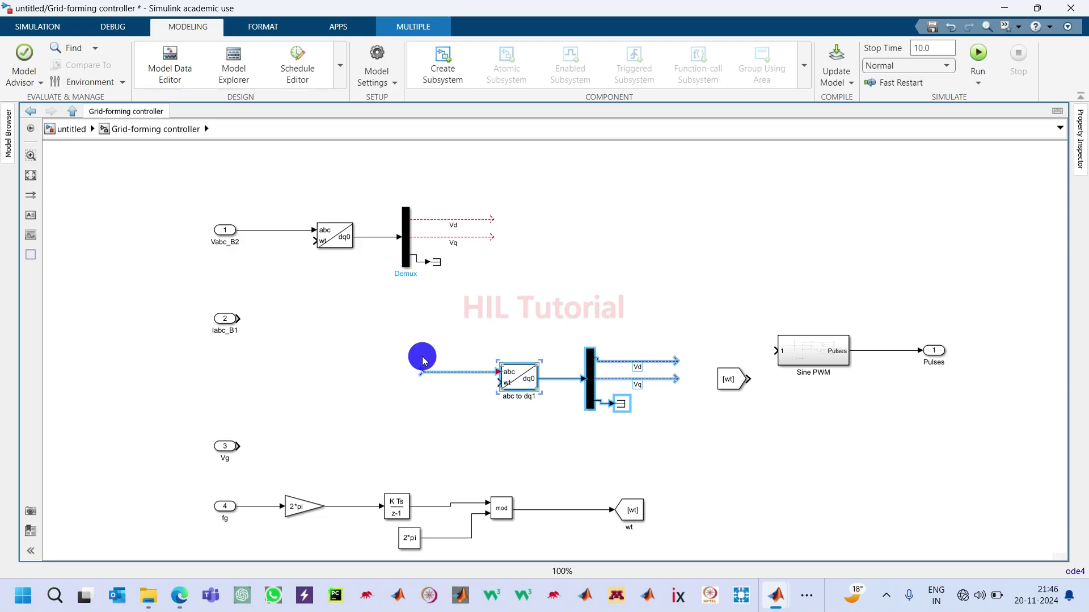
pyautogui.moveTo(423, 360); pyautogui.dragTo(337, 339)
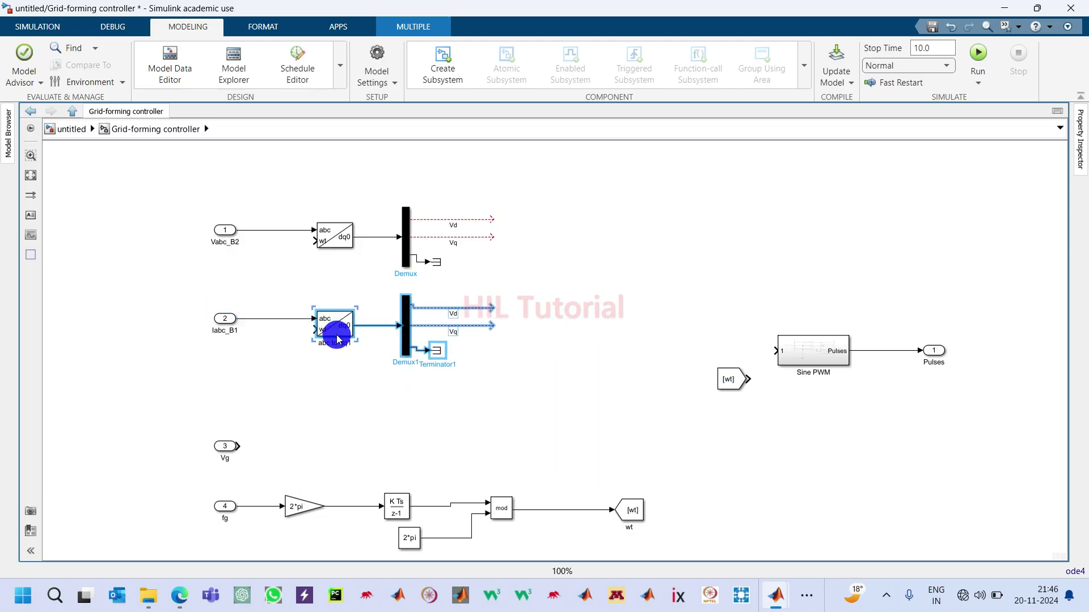
pyautogui.click(309, 396)
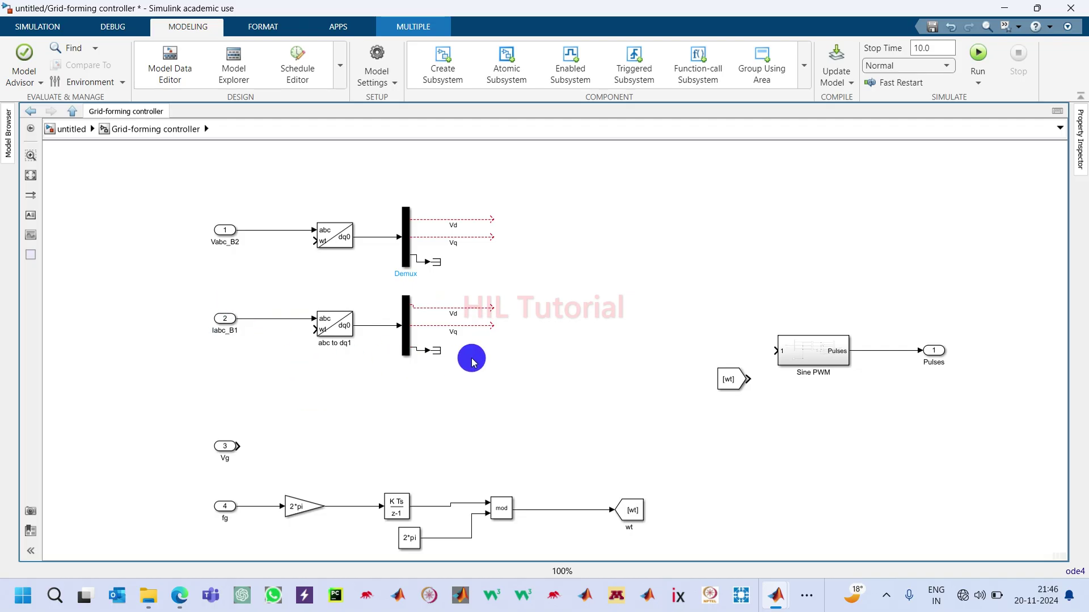
# Rename the two signal labels on the copied Demux's outputs to Id and Iq
pyautogui.doubleClick(450, 309)
pyautogui.write('Id')
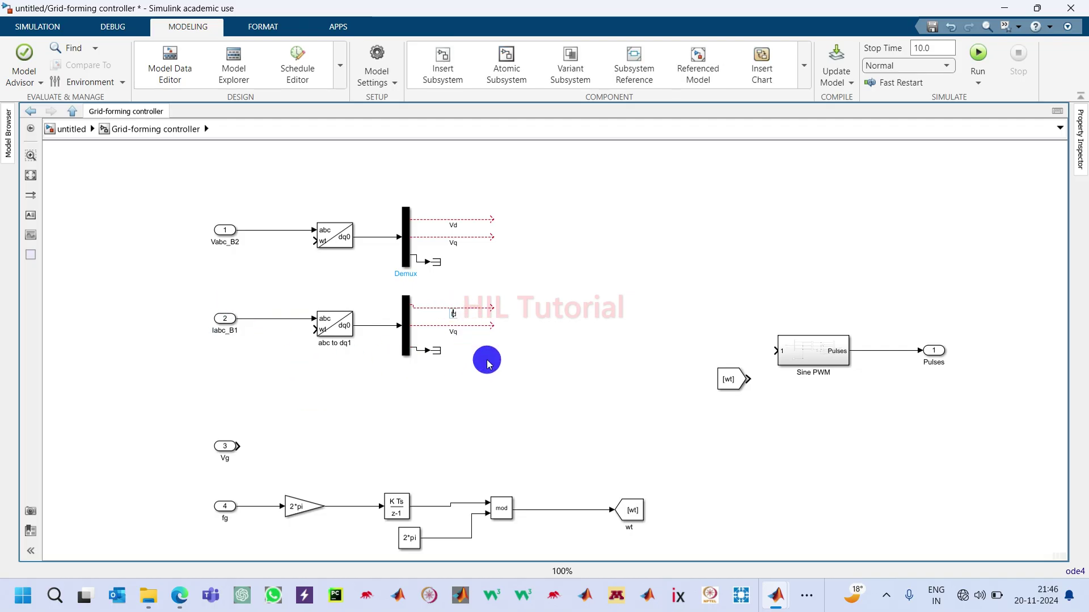
pyautogui.click(487, 359)
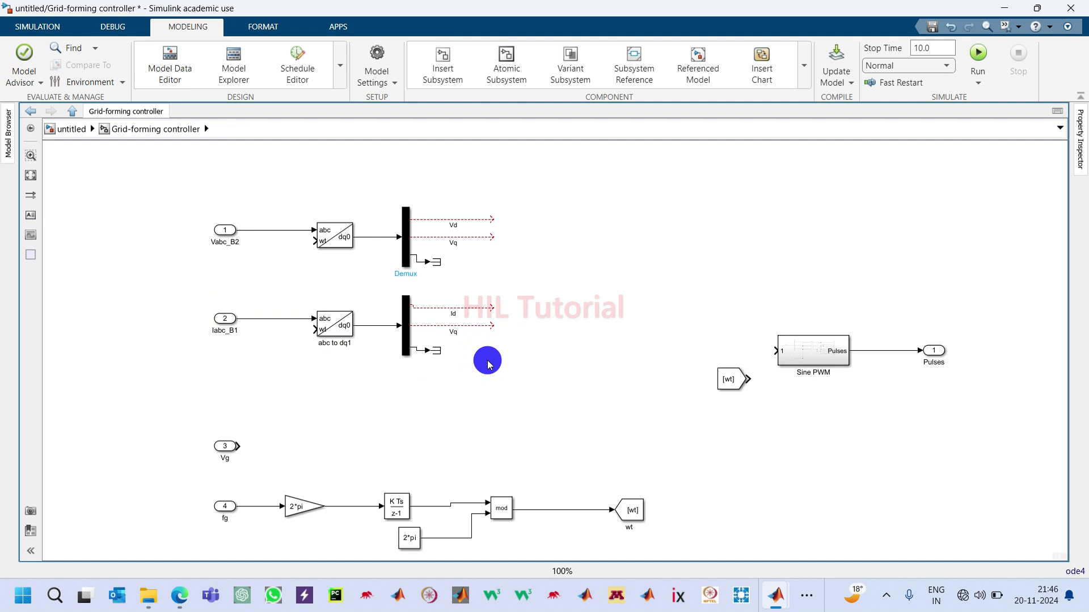
pyautogui.doubleClick(452, 329)
pyautogui.write('I')
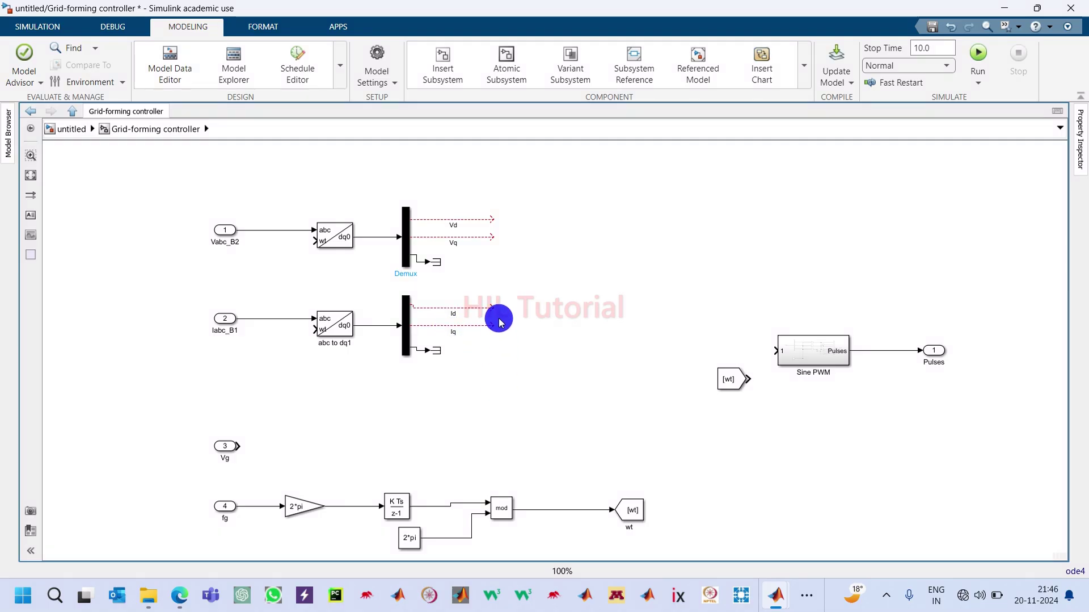
# Add a Goto block at the end of the Id signal line and set its tag to Id
pyautogui.doubleClick(540, 322)
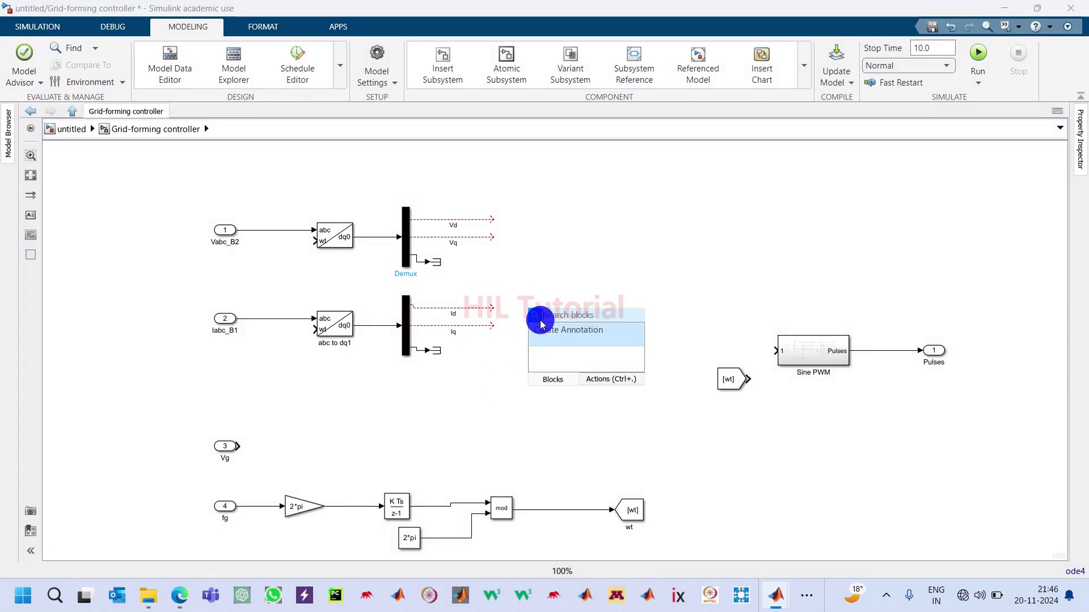
pyautogui.write('got')
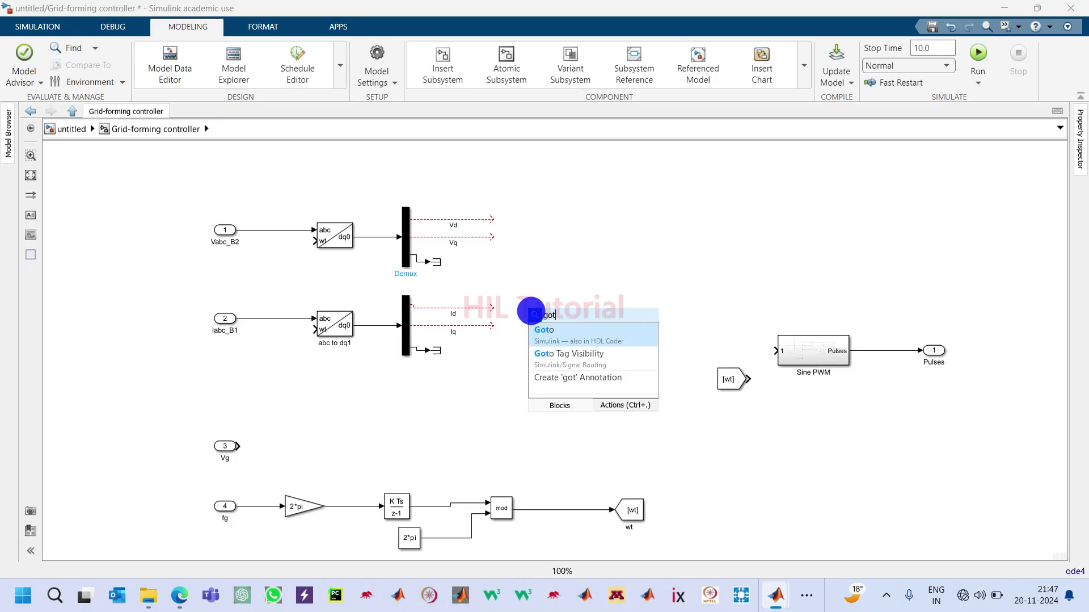
pyautogui.press('Return')
pyautogui.moveTo(540, 319); pyautogui.dragTo(510, 318)
pyautogui.doubleClick(509, 314)
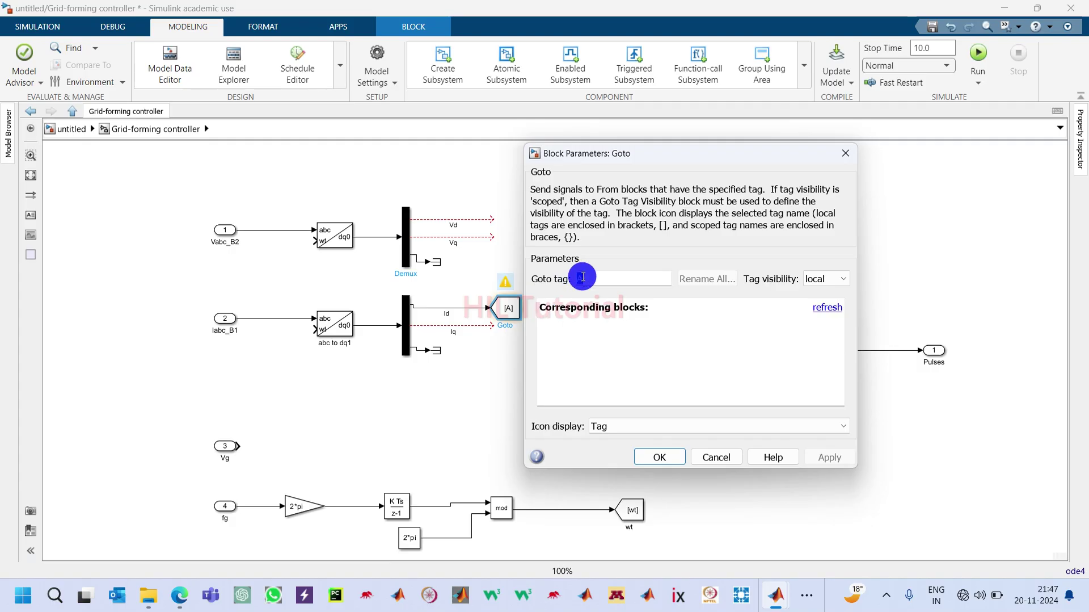
pyautogui.press('BackSpace')
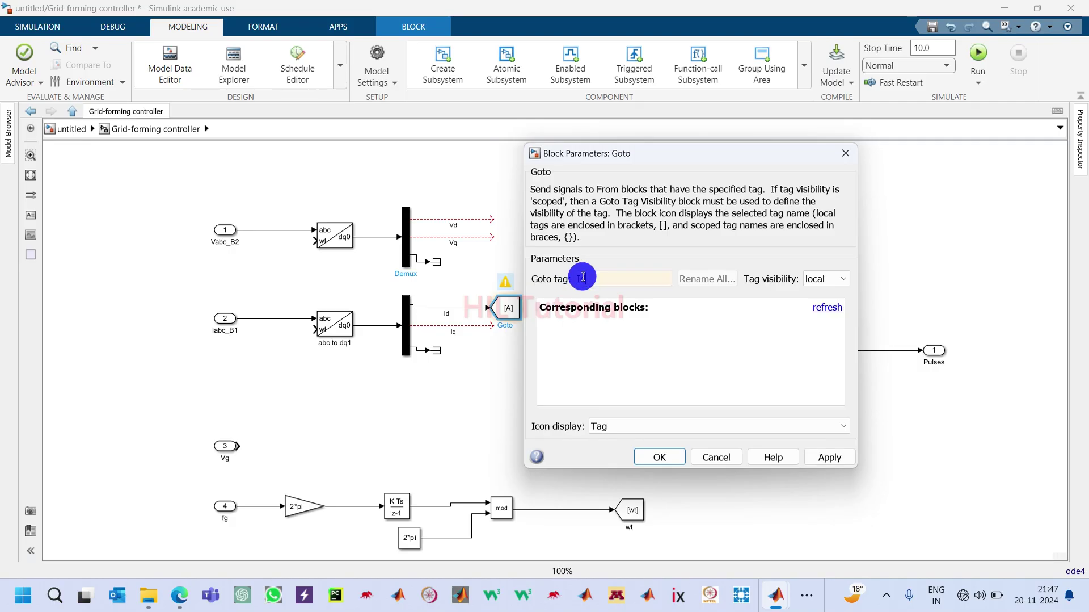
pyautogui.write('Id')
pyautogui.press('Return')
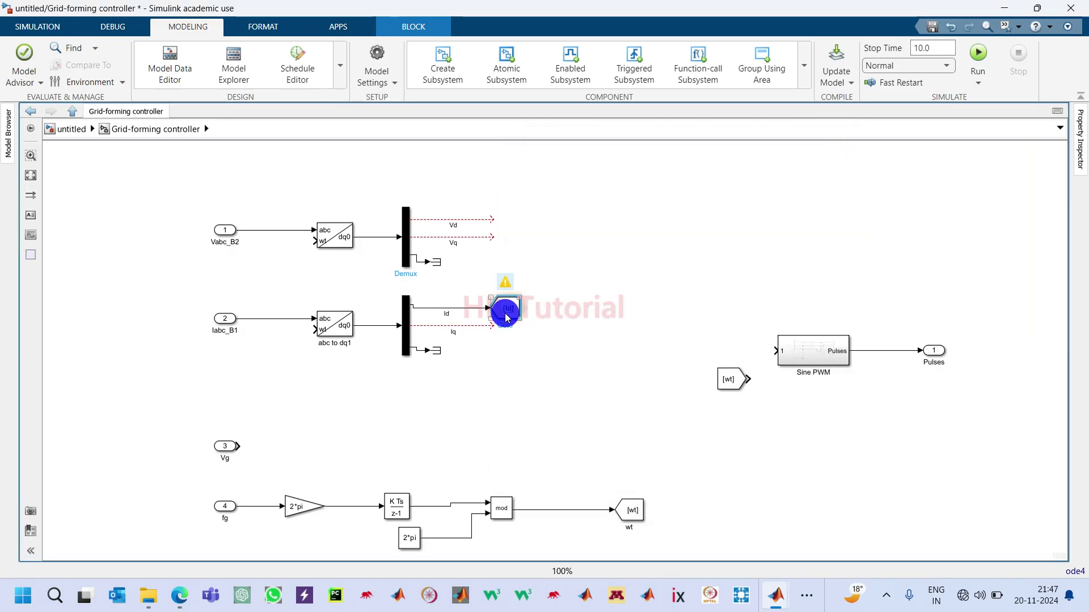
# Duplicate the Id Goto block onto the end of the Iq signal line and set the copy's tag to Iq
pyautogui.moveTo(507, 316); pyautogui.dragTo(507, 339)
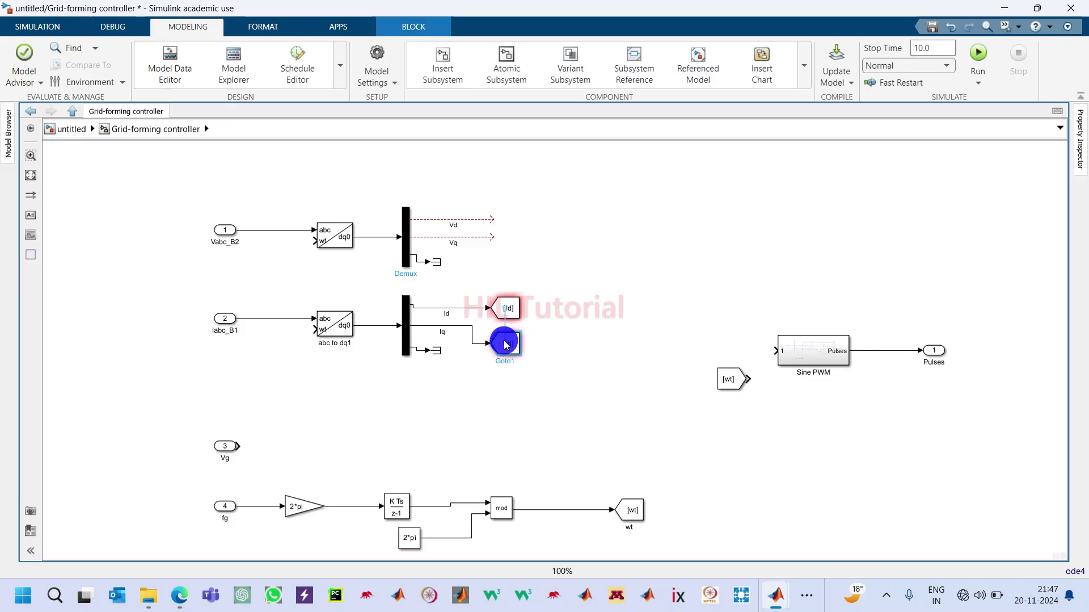
pyautogui.doubleClick(500, 330)
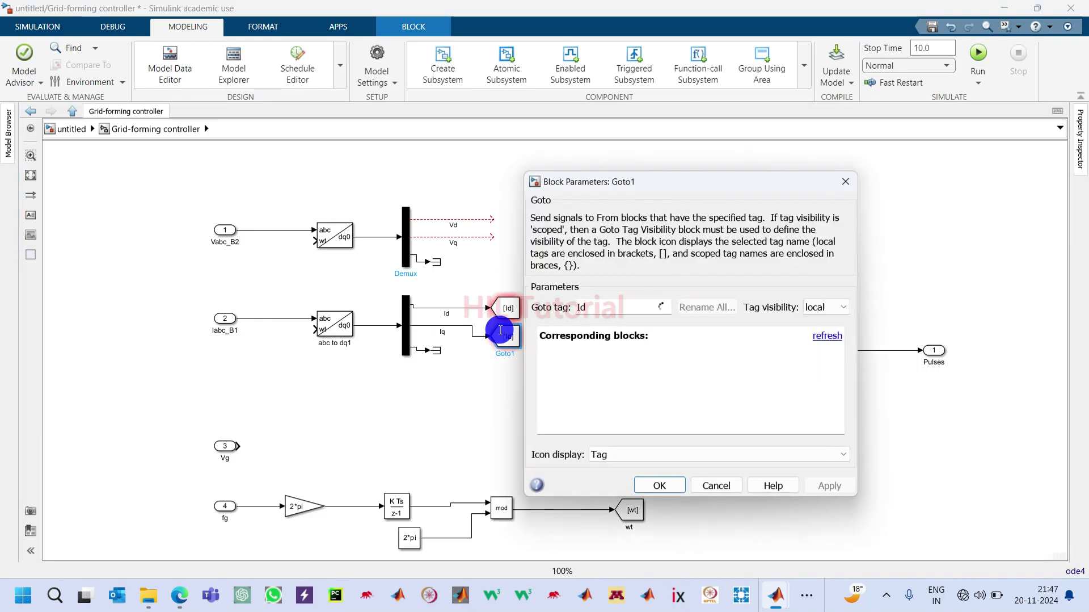
pyautogui.click(582, 306)
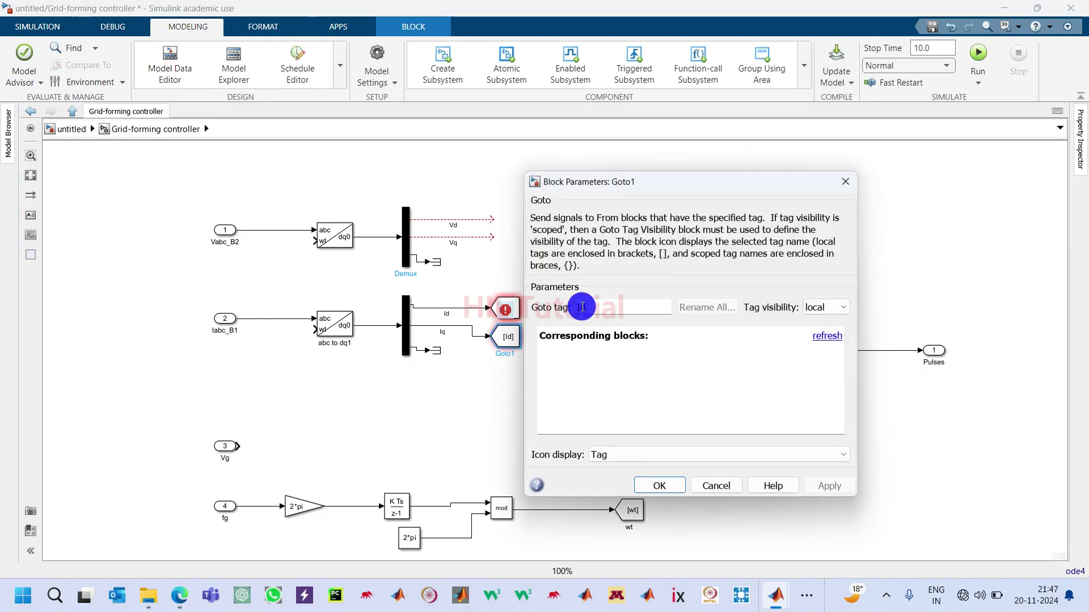
pyautogui.press('BackSpace')
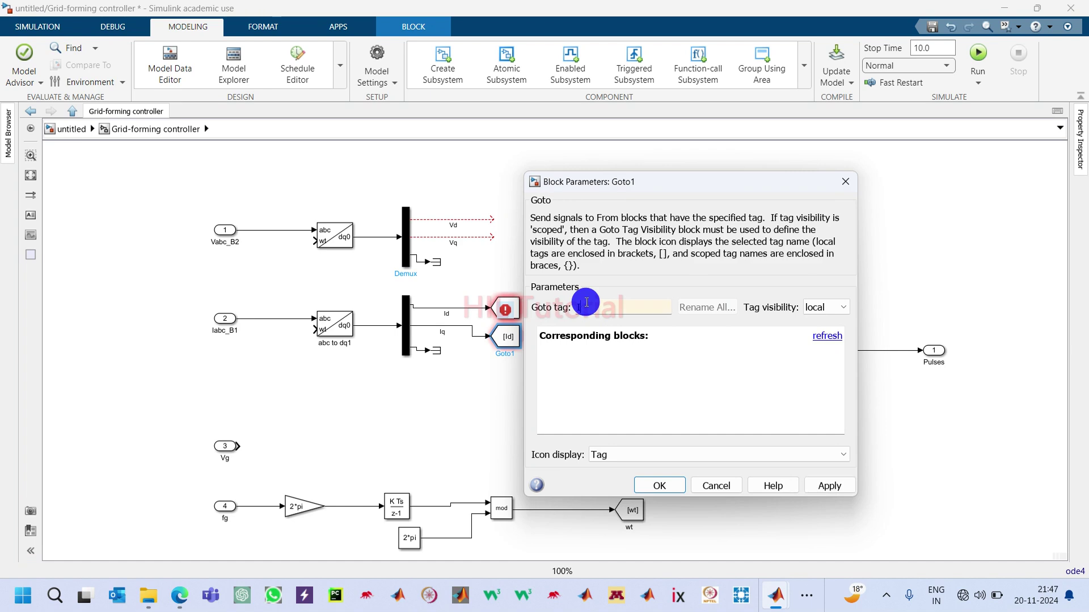
pyautogui.write('Iq')
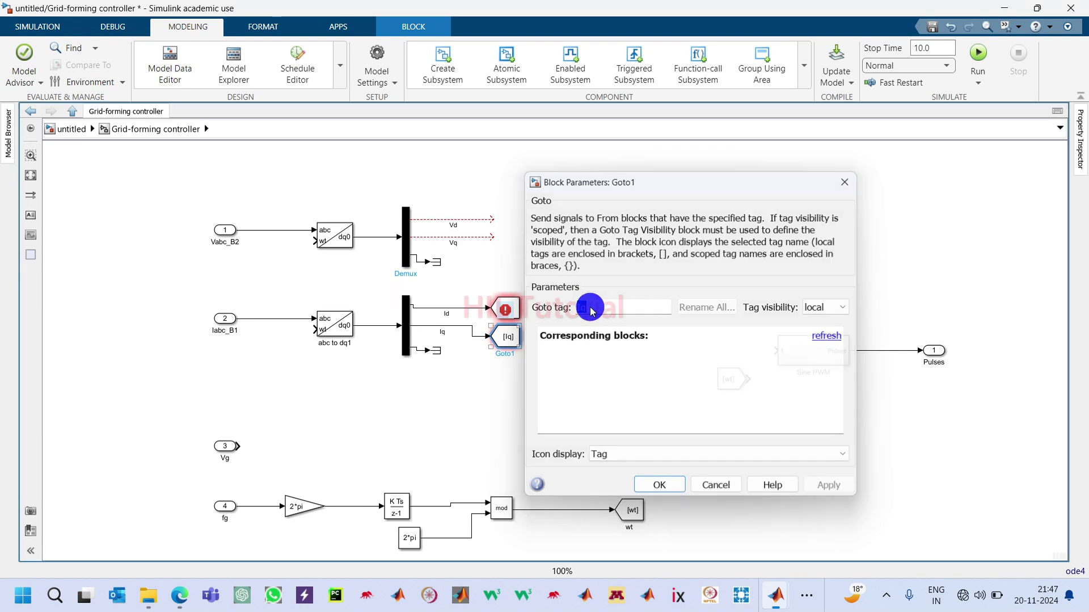
pyautogui.press('Return')
pyautogui.click(579, 250)
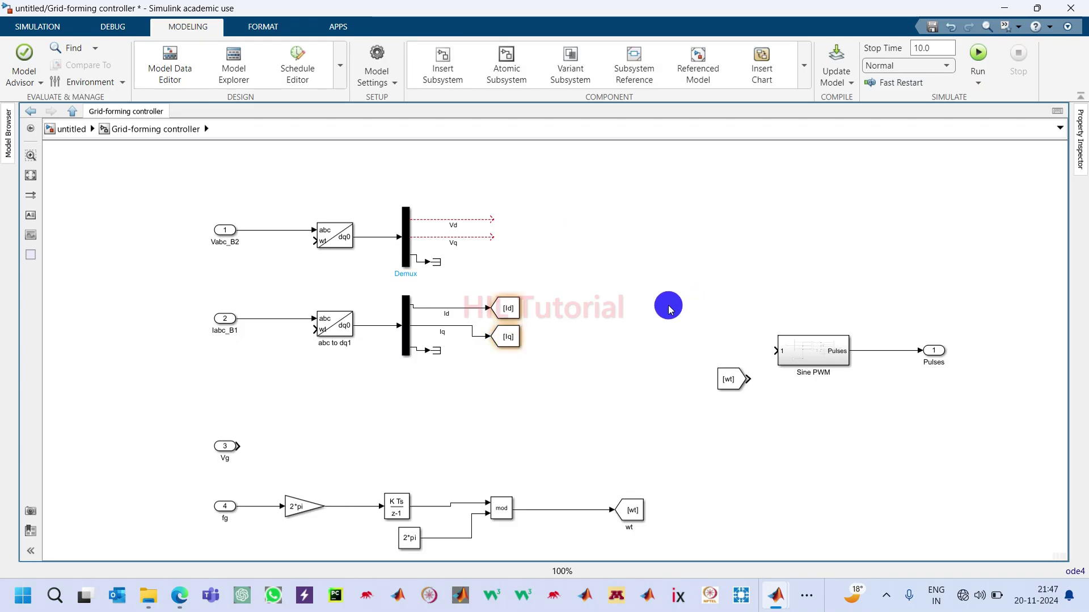
# Shift the wt From block, Sine PWM subsystem and Pulses output together to the right, away from the dq conversion blocks
pyautogui.moveTo(669, 302); pyautogui.dragTo(1021, 452)
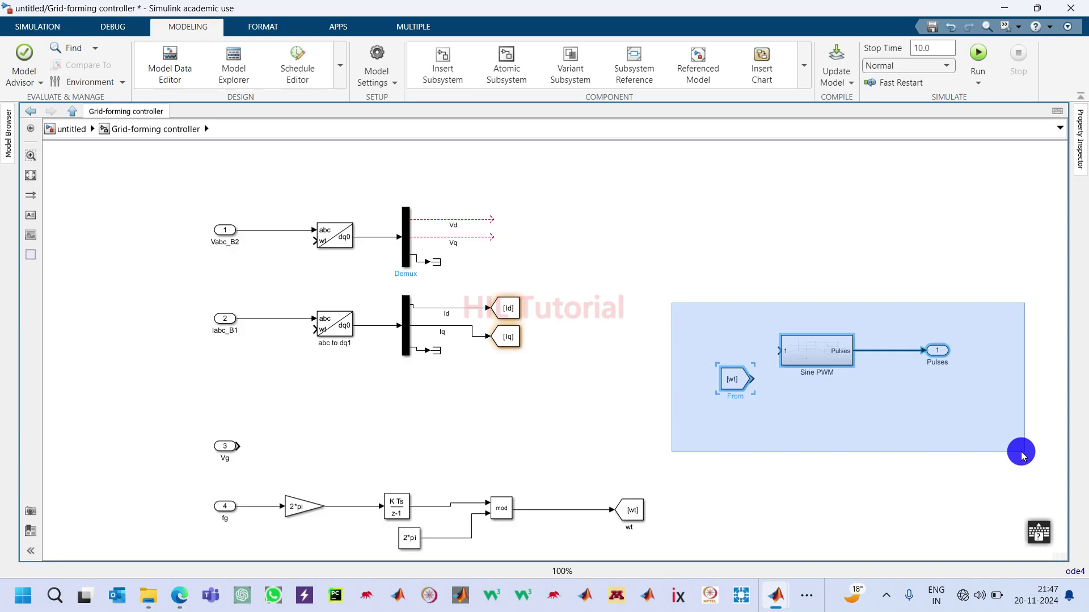
pyautogui.press('Right')
pyautogui.press('Right')
pyautogui.press('Right')
pyautogui.press('Right')
pyautogui.press('Right')
pyautogui.press('Right')
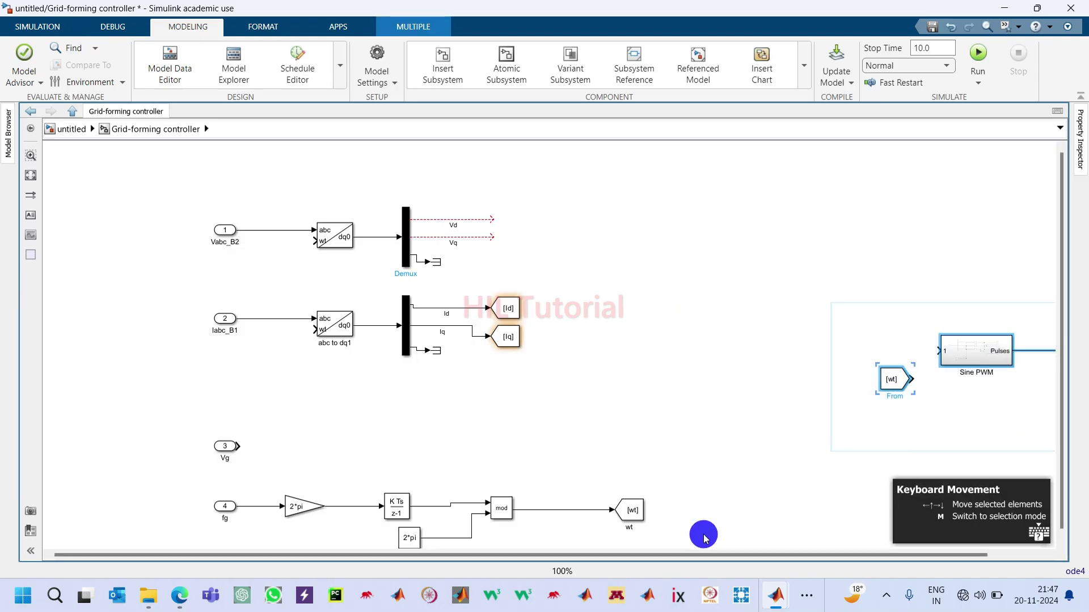
pyautogui.moveTo(645, 554); pyautogui.dragTo(707, 556)
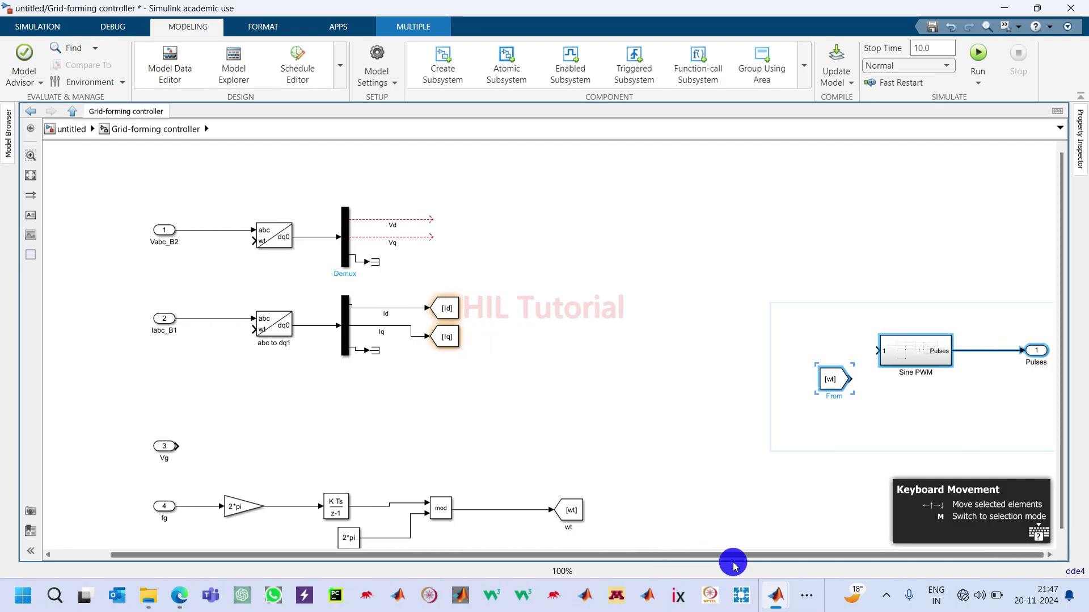
pyautogui.click(569, 280)
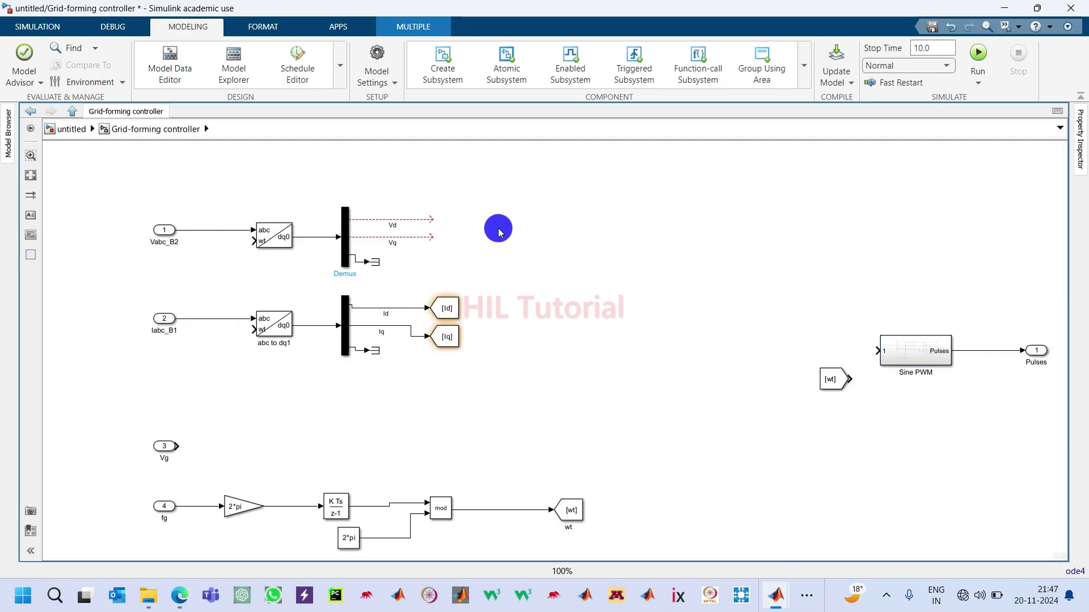
# Add a Sum block and place it in line with the Vd signal, to the right of the Demux
pyautogui.doubleClick(486, 216)
pyautogui.write('com')
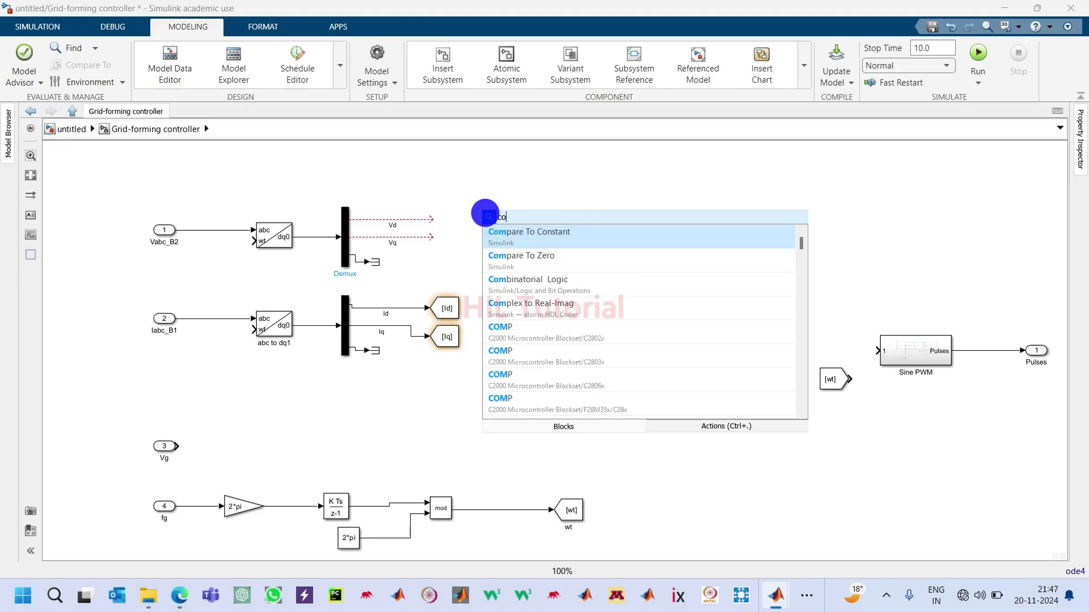
pyautogui.press('BackSpace')
pyautogui.press('BackSpace')
pyautogui.write('sum')
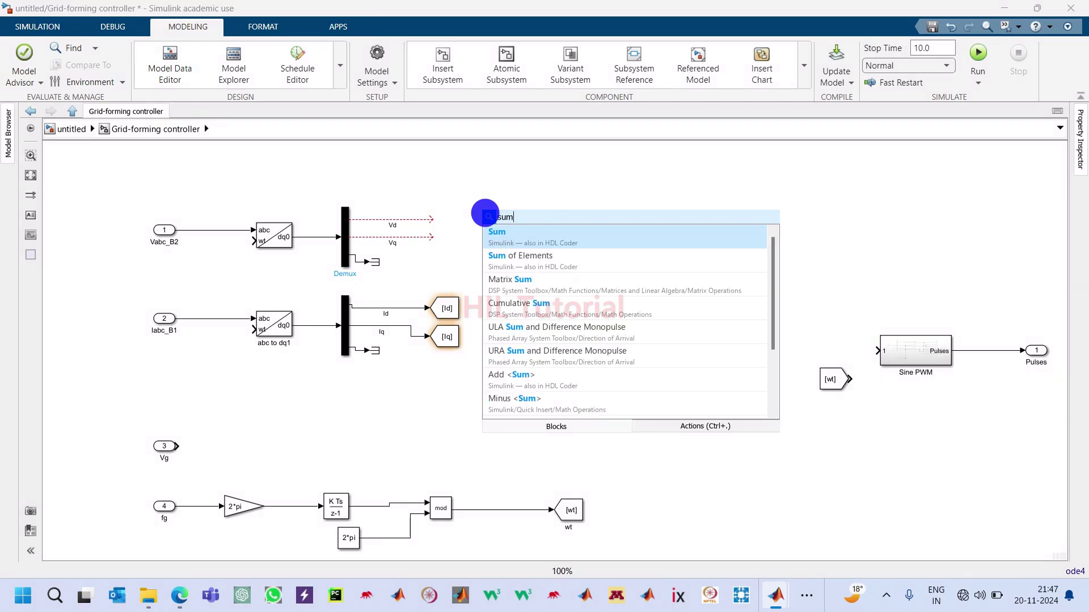
pyautogui.press('Return')
pyautogui.moveTo(493, 223); pyautogui.dragTo(558, 219)
pyautogui.click(561, 220)
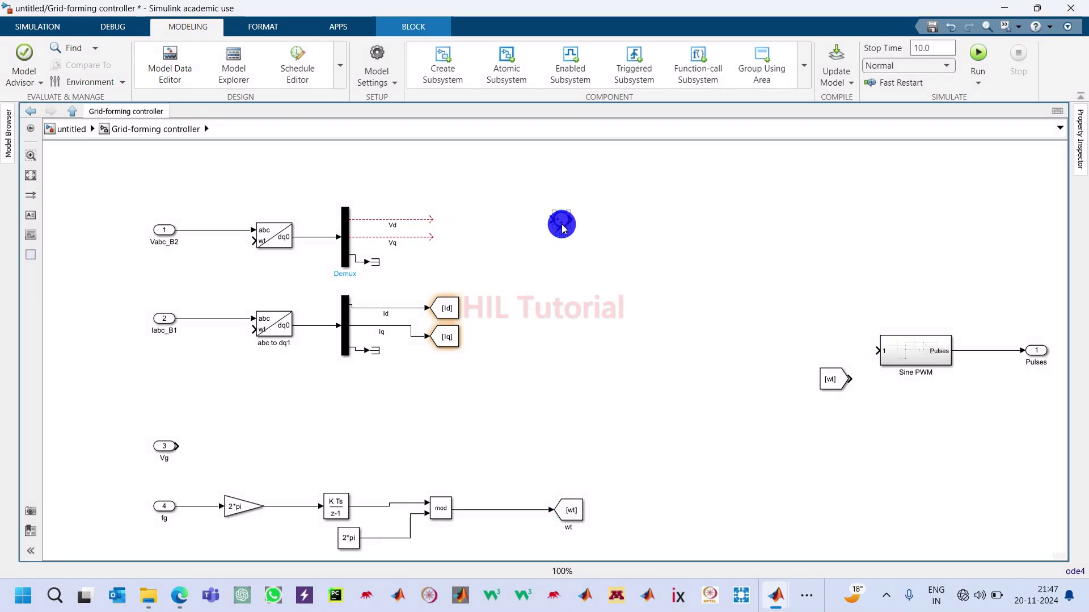
# Set the Sum block's list of signs to |-+
pyautogui.doubleClick(561, 220)
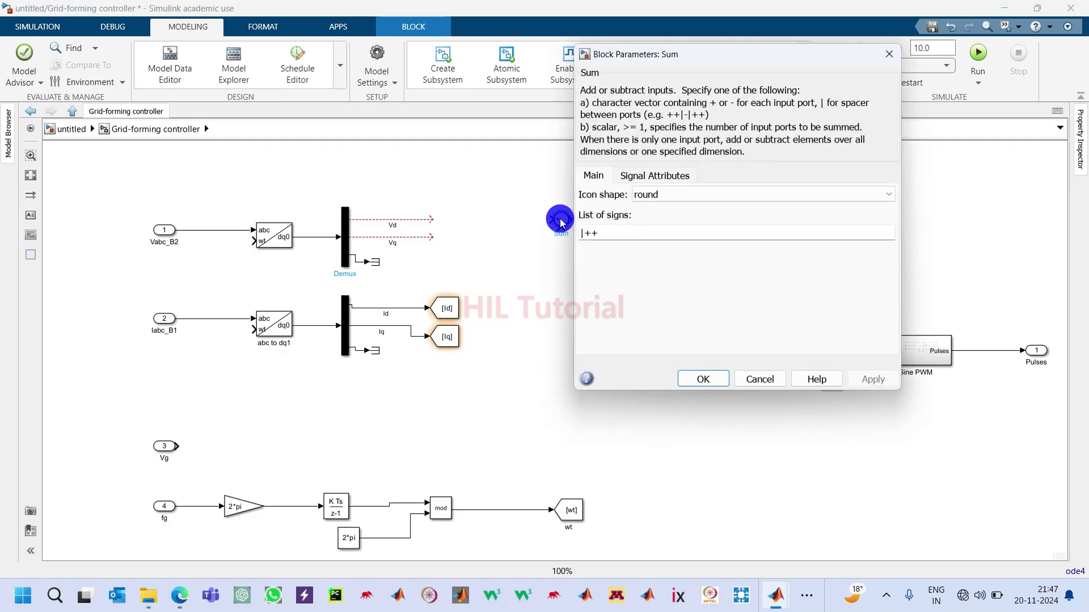
pyautogui.click(585, 231)
pyautogui.click(587, 232)
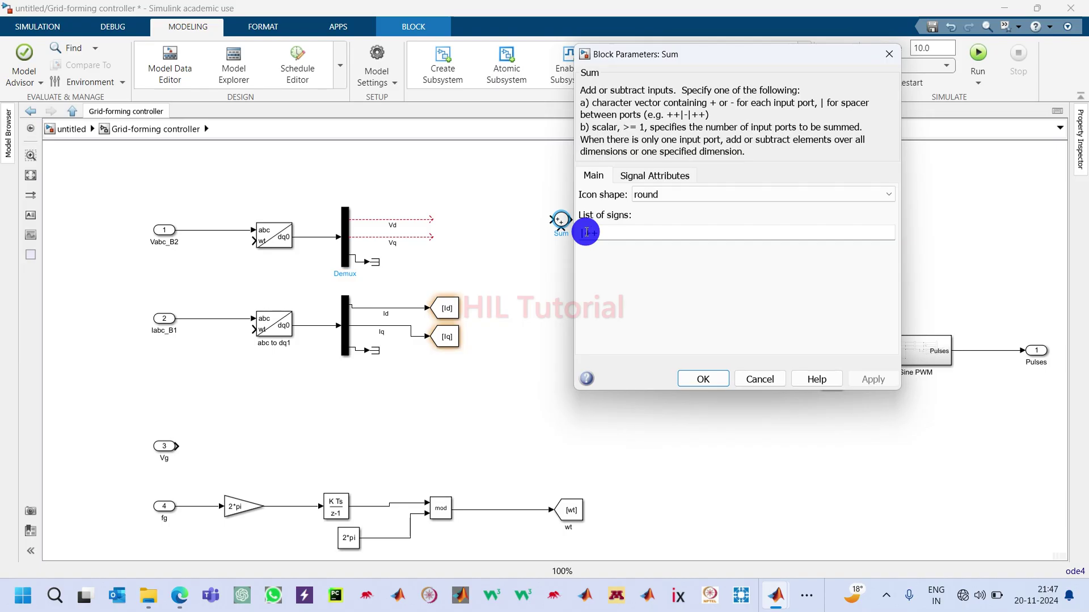
pyautogui.press('Delete')
pyautogui.write('-')
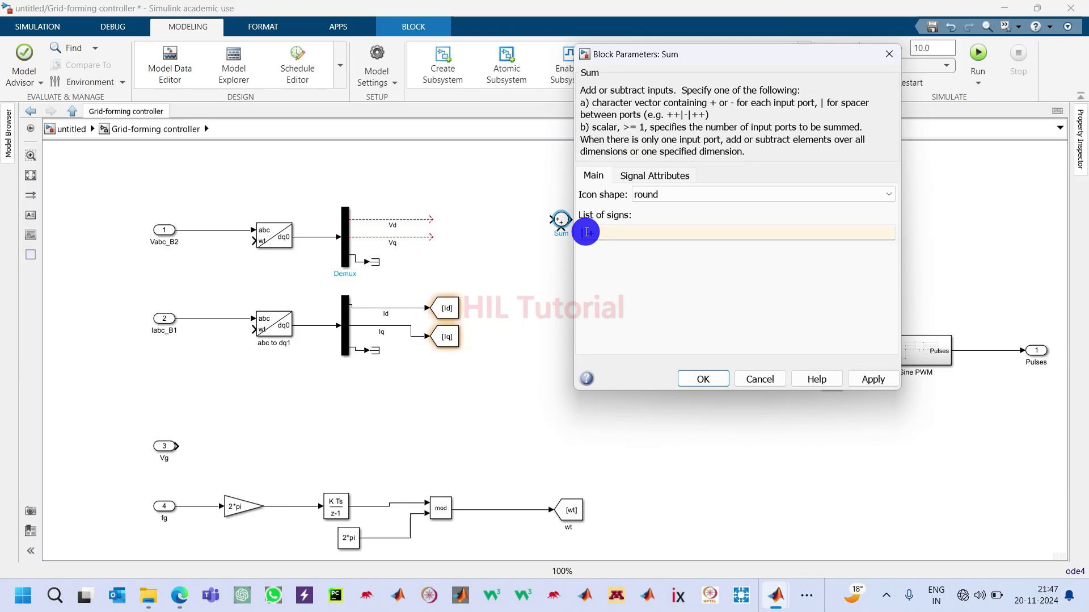
pyautogui.press('Return')
pyautogui.moveTo(542, 212); pyautogui.dragTo(423, 219)
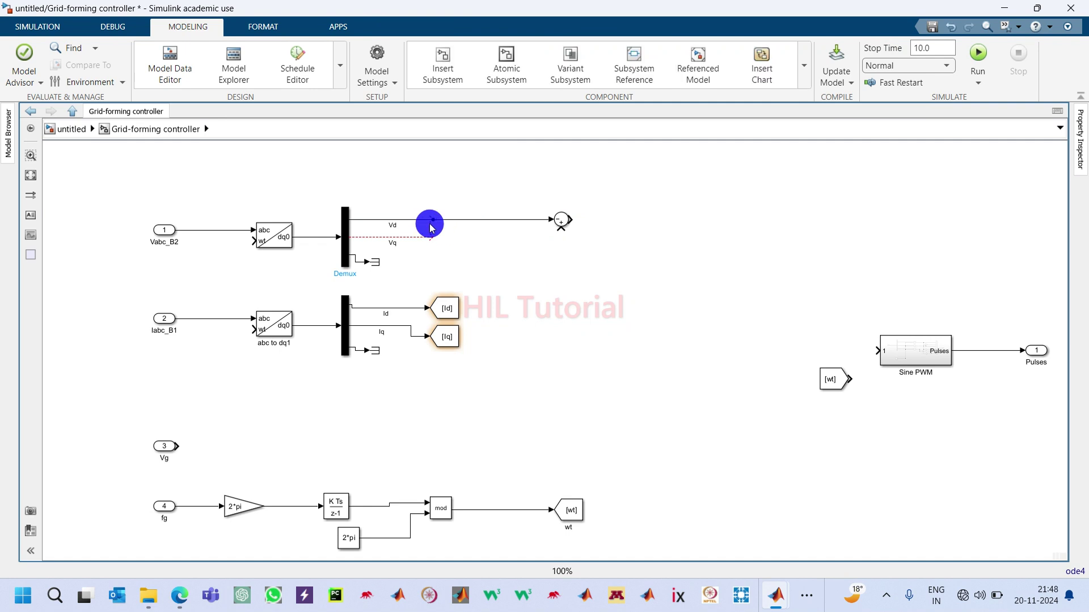
pyautogui.click(433, 220)
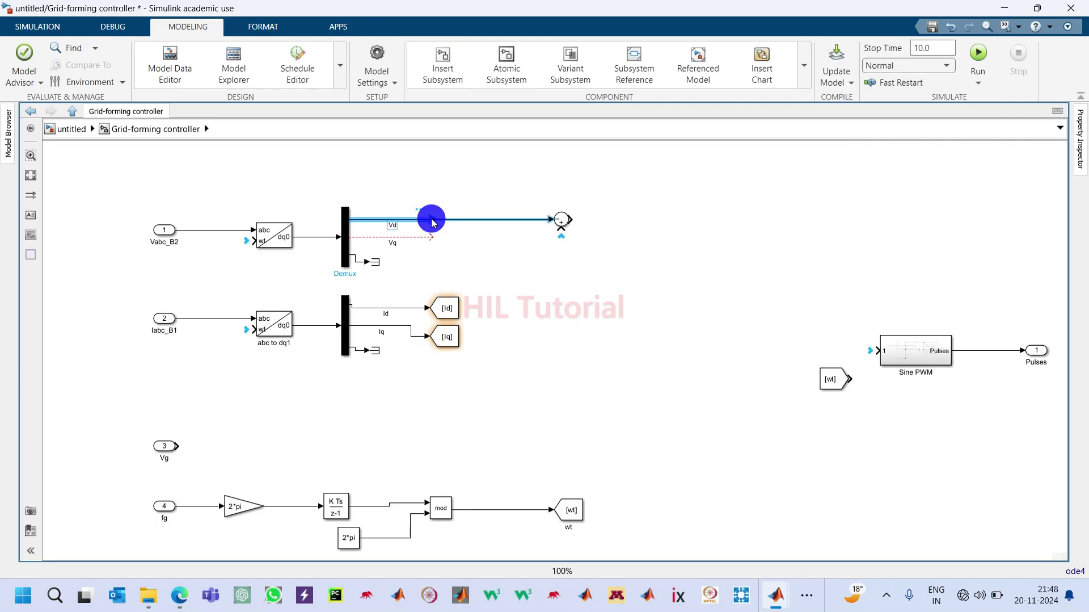
pyautogui.click(450, 235)
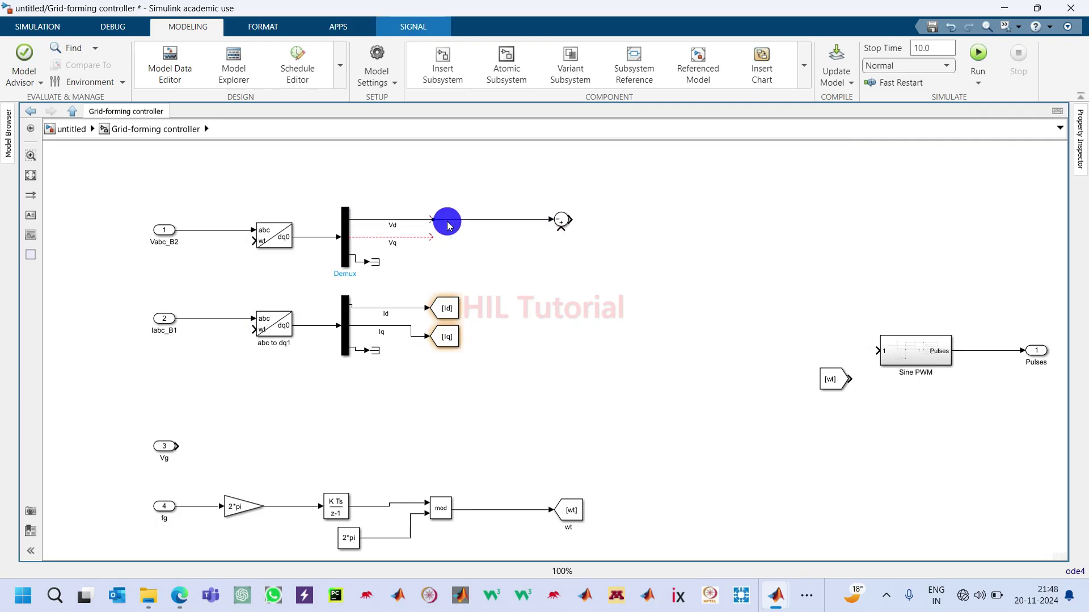
pyautogui.click(448, 221)
pyautogui.press('Delete')
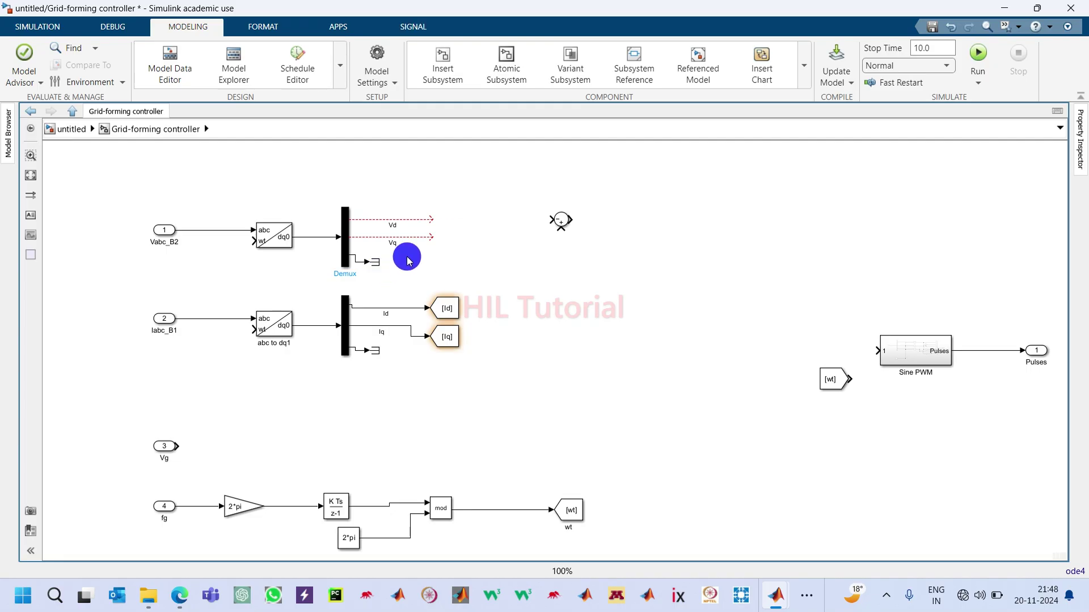
# Connect the Vd line to the Sum's minus input, then move the Vg input near it and wire it to the plus input
pyautogui.click(422, 205)
pyautogui.moveTo(423, 206); pyautogui.dragTo(528, 208)
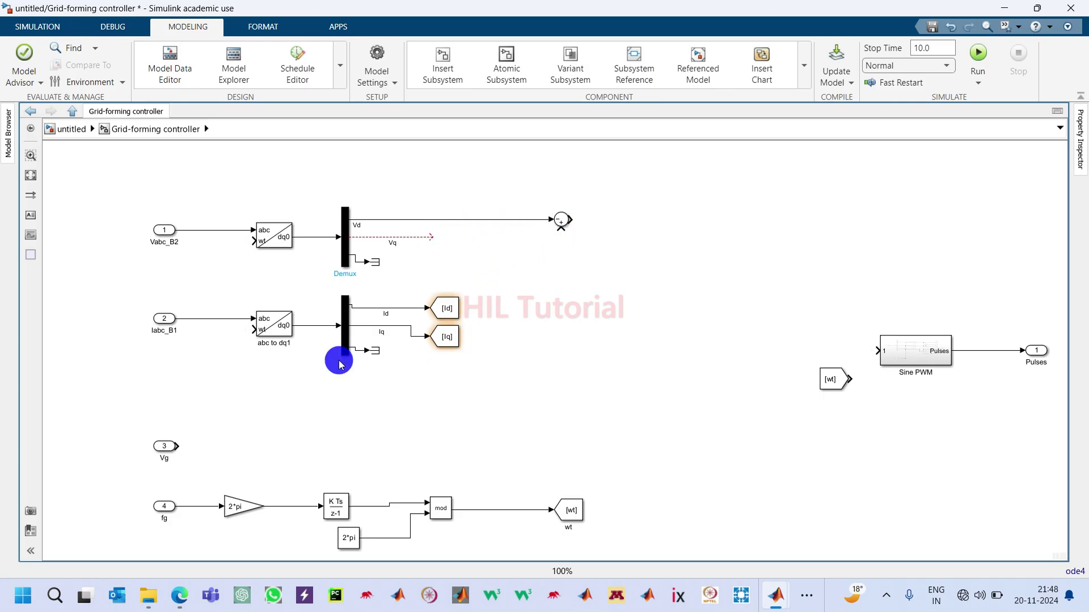
pyautogui.moveTo(167, 450); pyautogui.dragTo(552, 220)
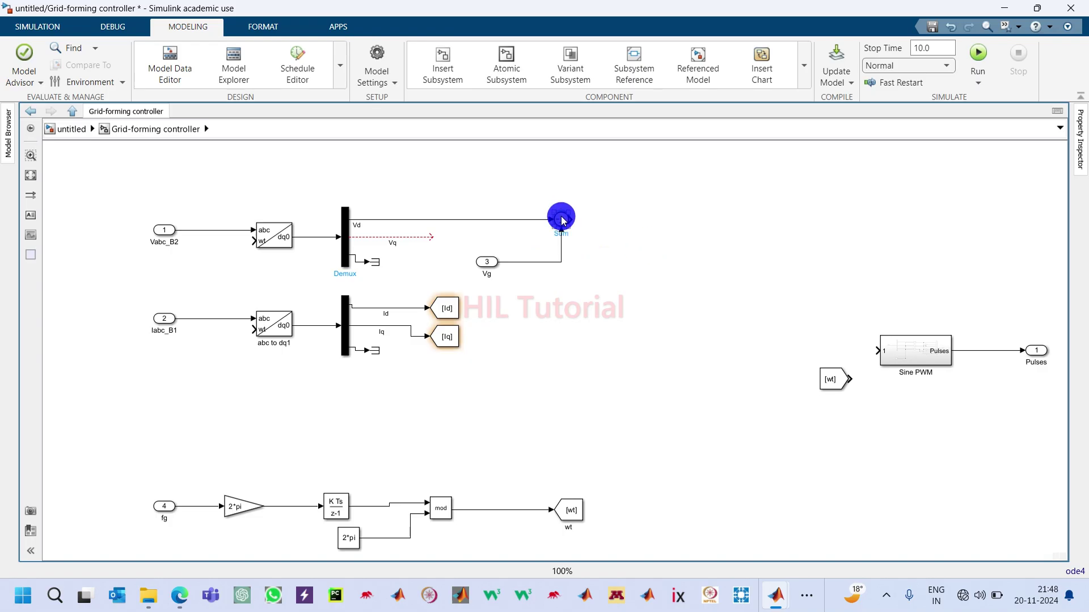
# Duplicate the Sum block below the original and move the original, together with a more closely placed Vg input, above the Vd line
pyautogui.moveTo(563, 220); pyautogui.dragTo(564, 321)
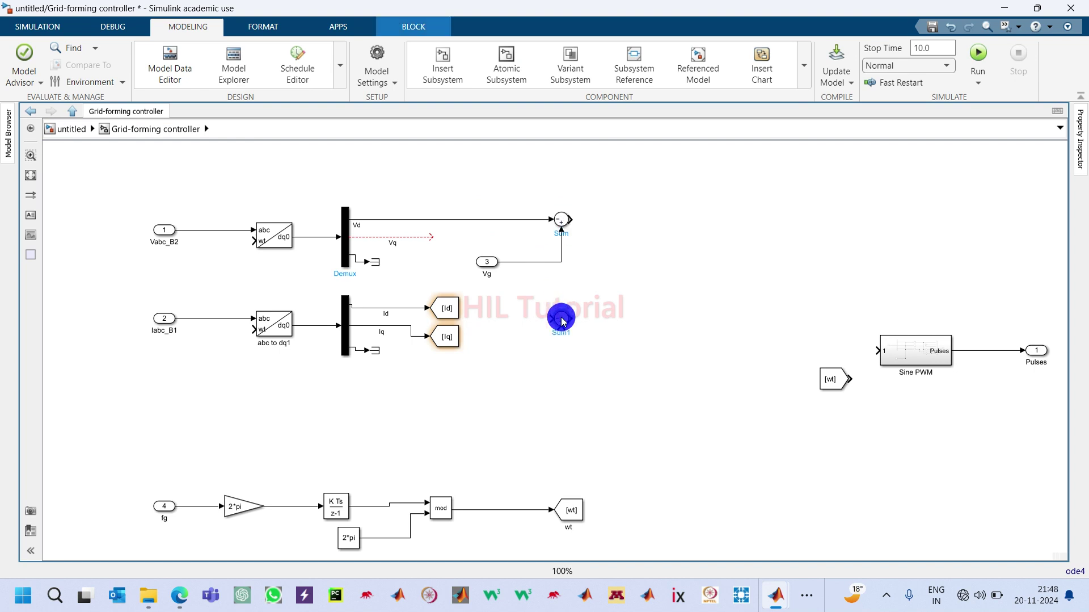
pyautogui.moveTo(561, 308); pyautogui.dragTo(558, 307)
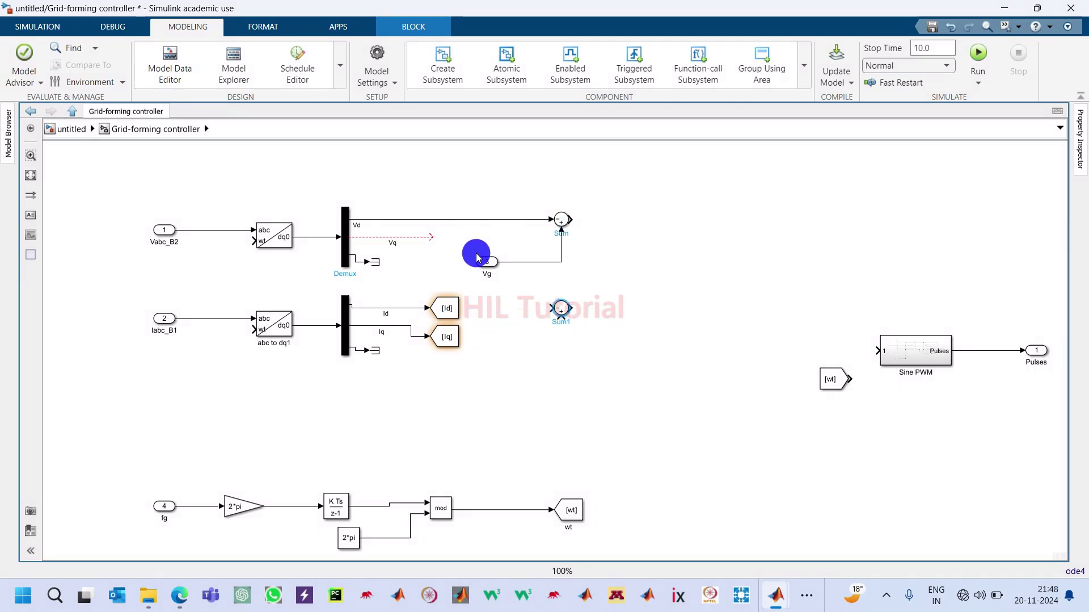
pyautogui.moveTo(486, 264); pyautogui.dragTo(525, 262)
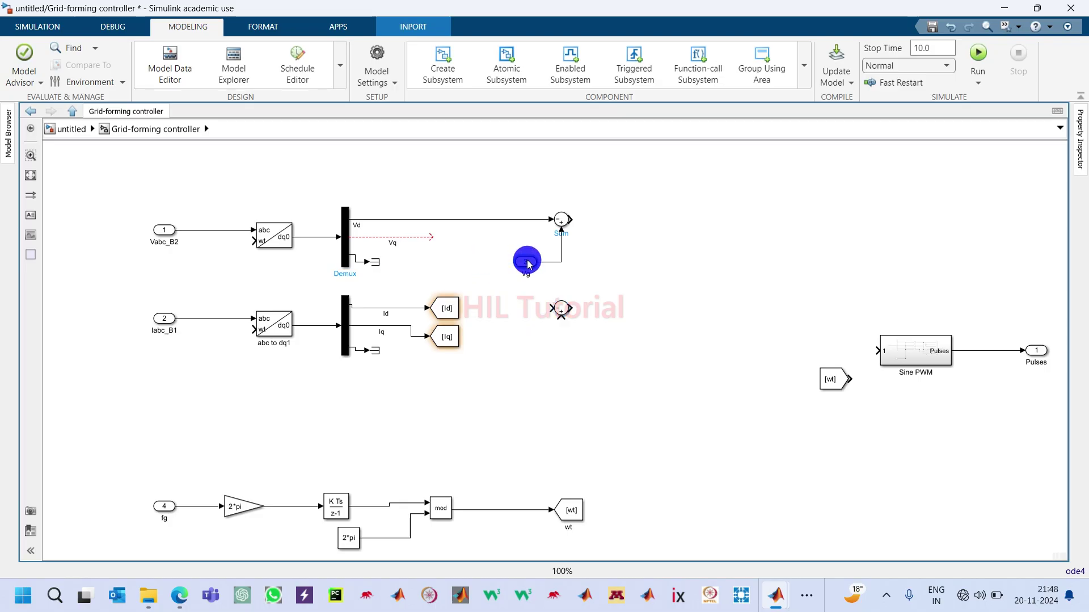
pyautogui.moveTo(500, 188); pyautogui.dragTo(574, 278)
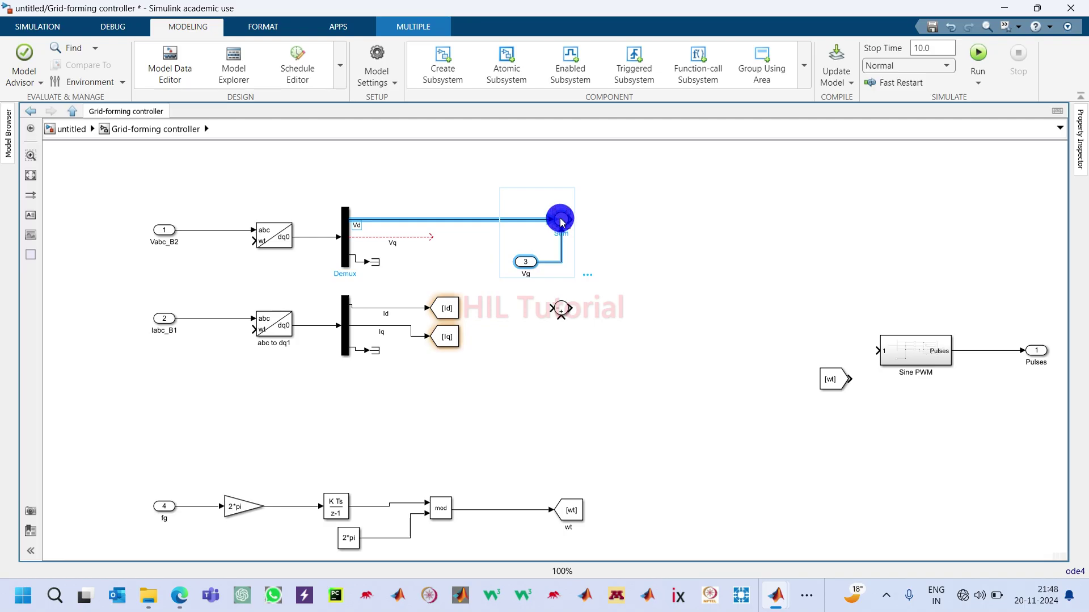
pyautogui.moveTo(562, 224); pyautogui.dragTo(555, 175)
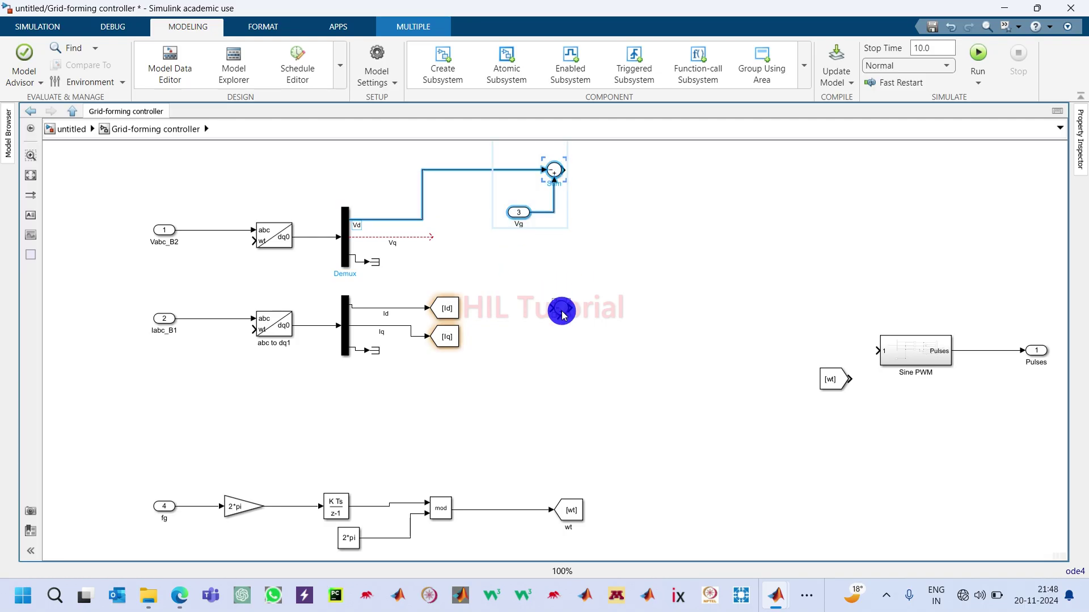
# Align the copied Sum block directly below the first one and connect the Vq line to its minus input
pyautogui.hotkey('ctrl', 'v')
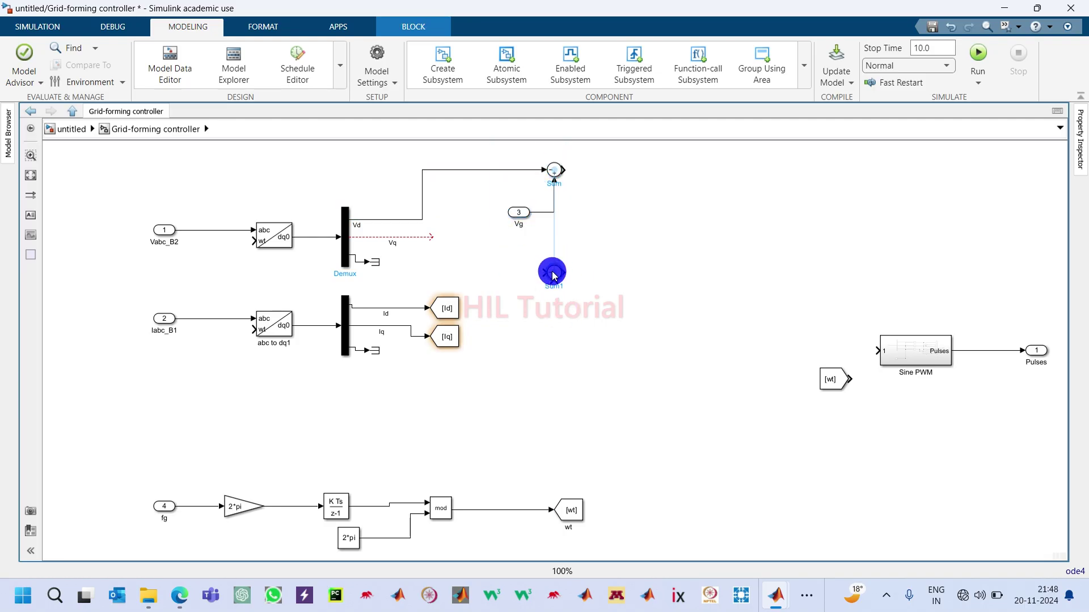
pyautogui.moveTo(555, 276); pyautogui.dragTo(554, 267)
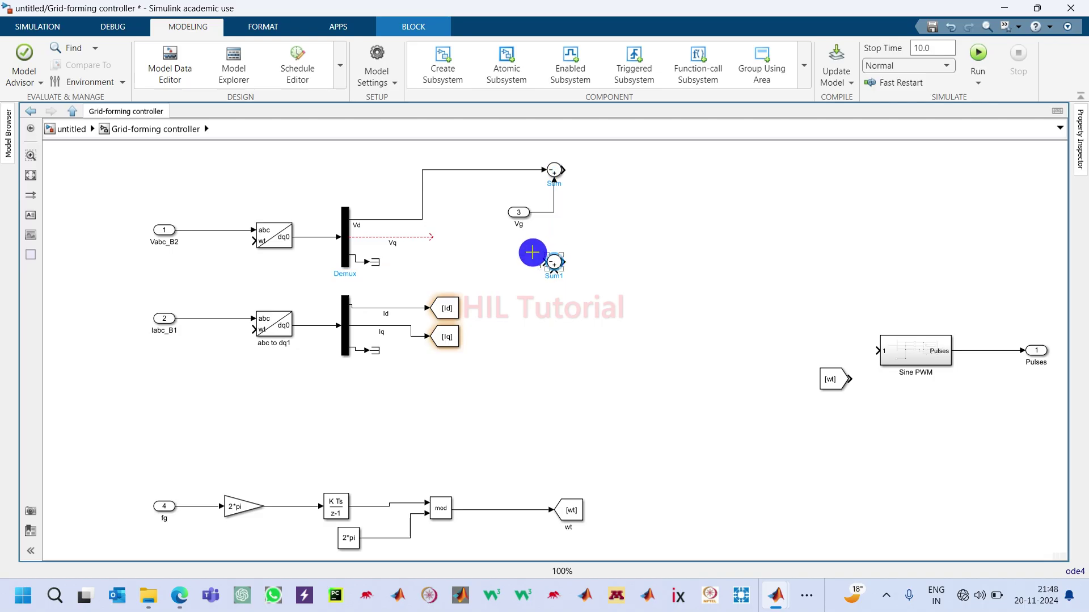
pyautogui.moveTo(431, 236); pyautogui.dragTo(555, 272)
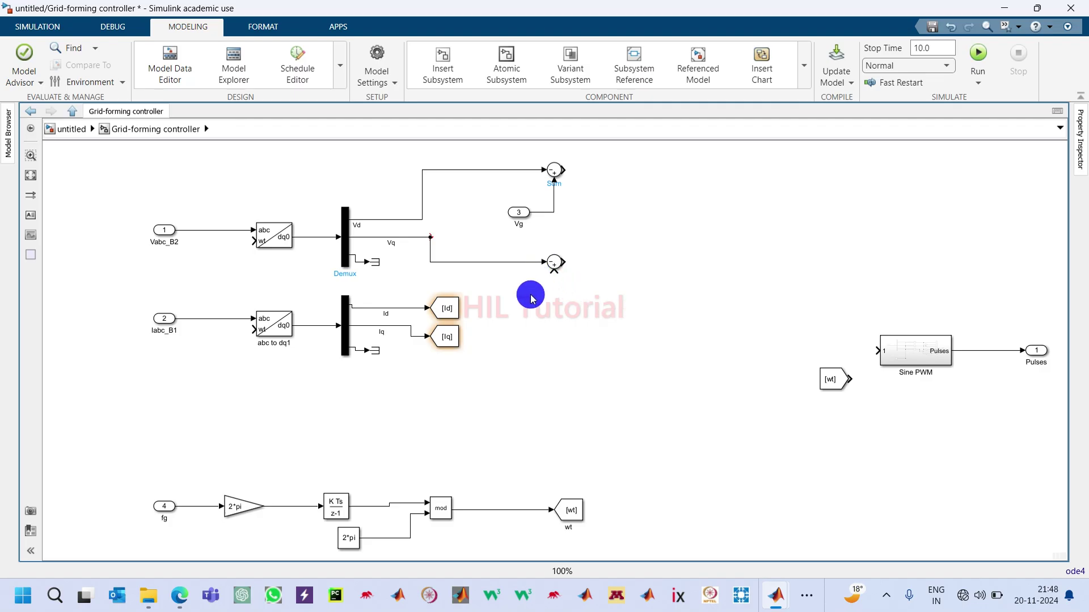
# Add a Constant block below the second Sum block and connect it to that Sum's plus input
pyautogui.doubleClick(527, 345)
pyautogui.write('co')
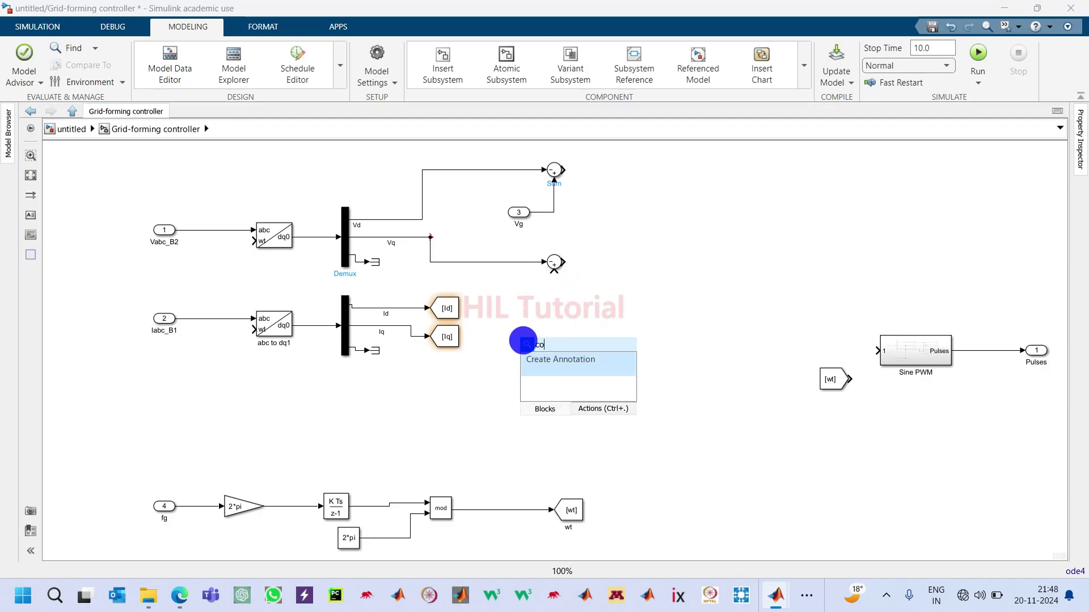
pyautogui.write('ns')
pyautogui.press('Return')
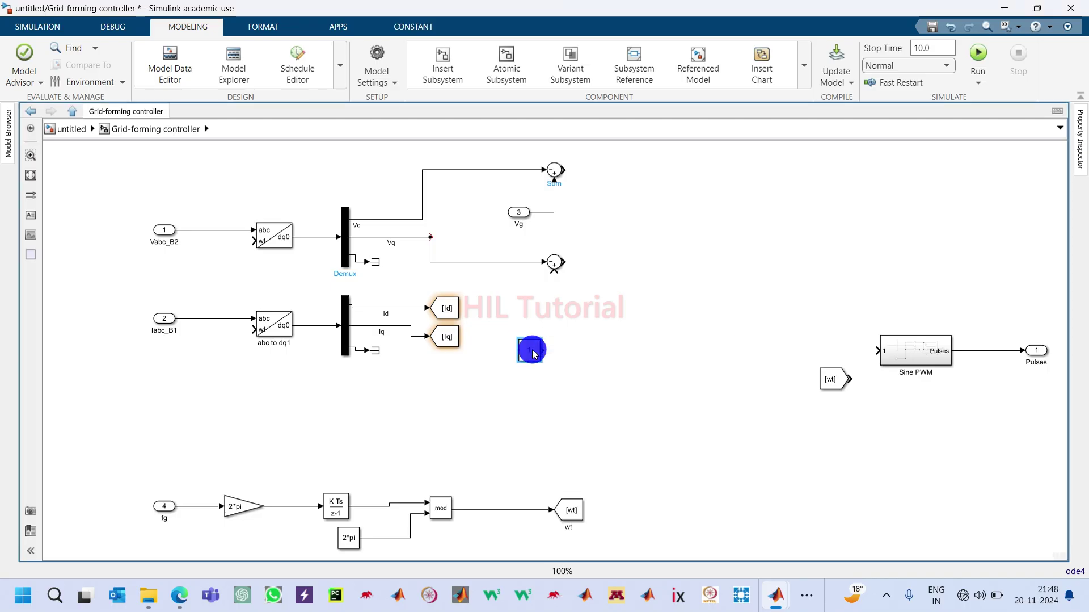
pyautogui.moveTo(533, 353); pyautogui.dragTo(533, 294)
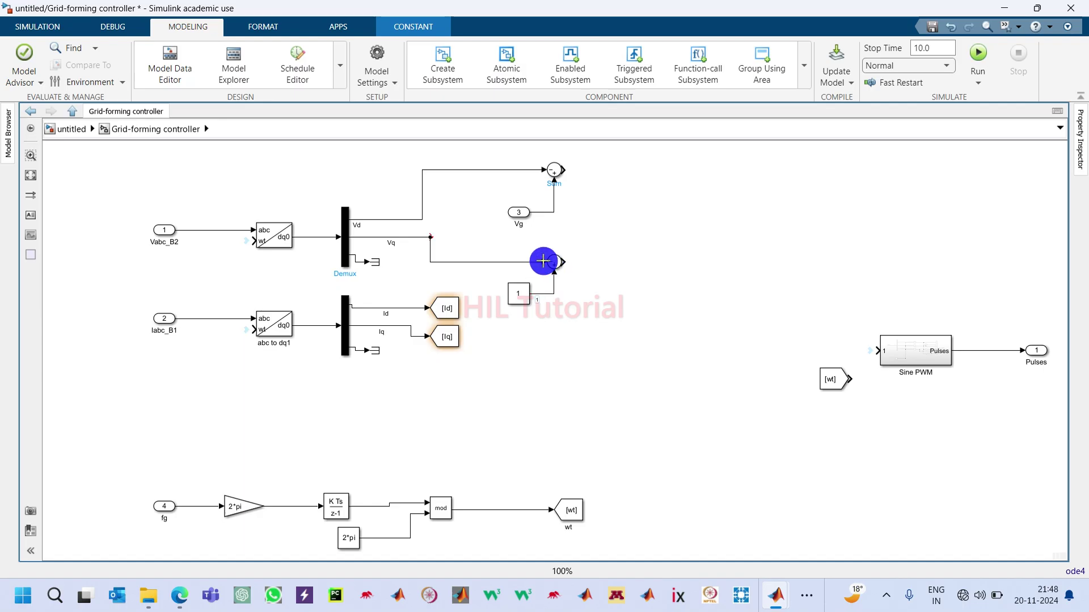
# Set the Constant block feeding the lower Sum to value 0 with a sample time of 10e-6
pyautogui.doubleClick(519, 296)
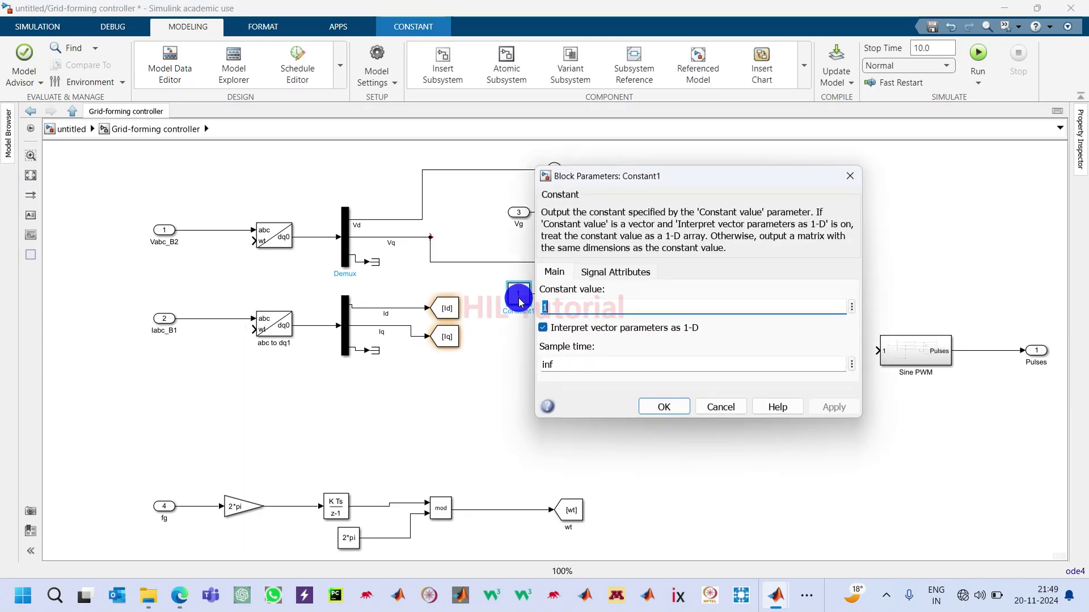
pyautogui.write('0')
pyautogui.doubleClick(554, 364)
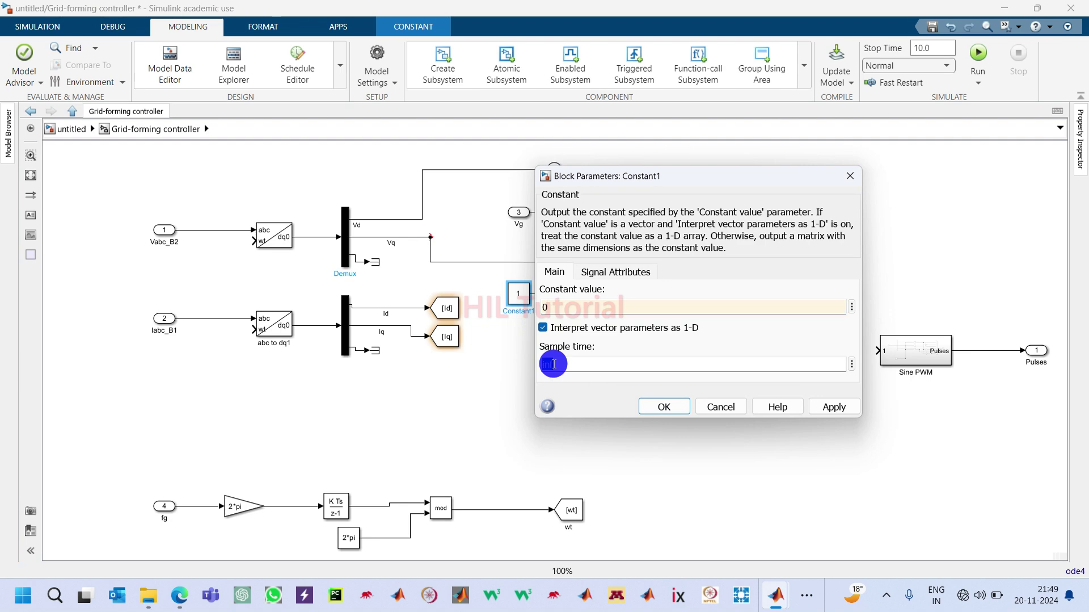
pyautogui.write('10e-6')
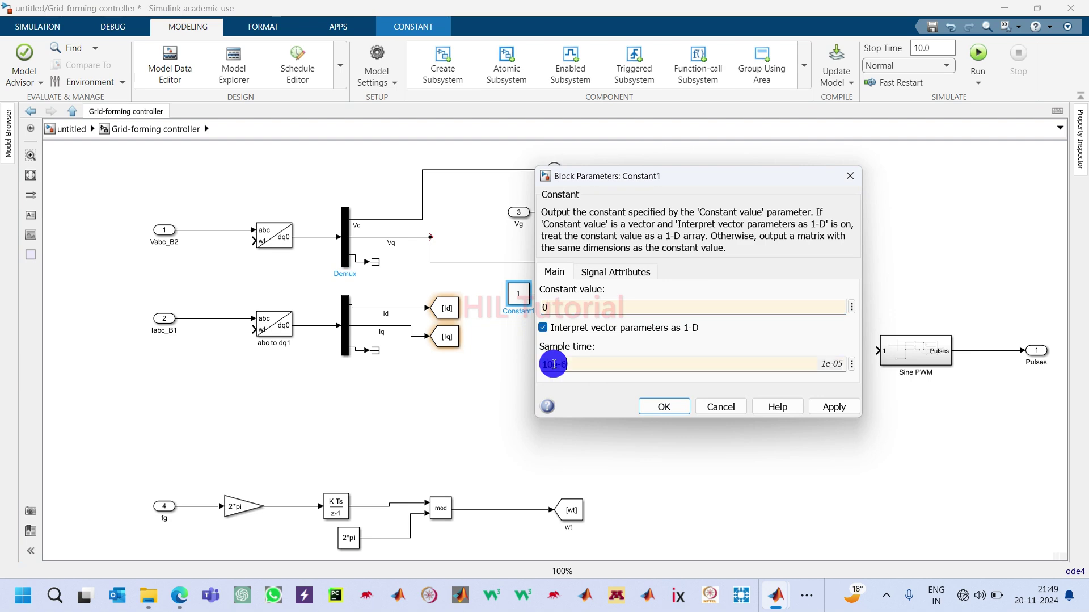
pyautogui.press('Return')
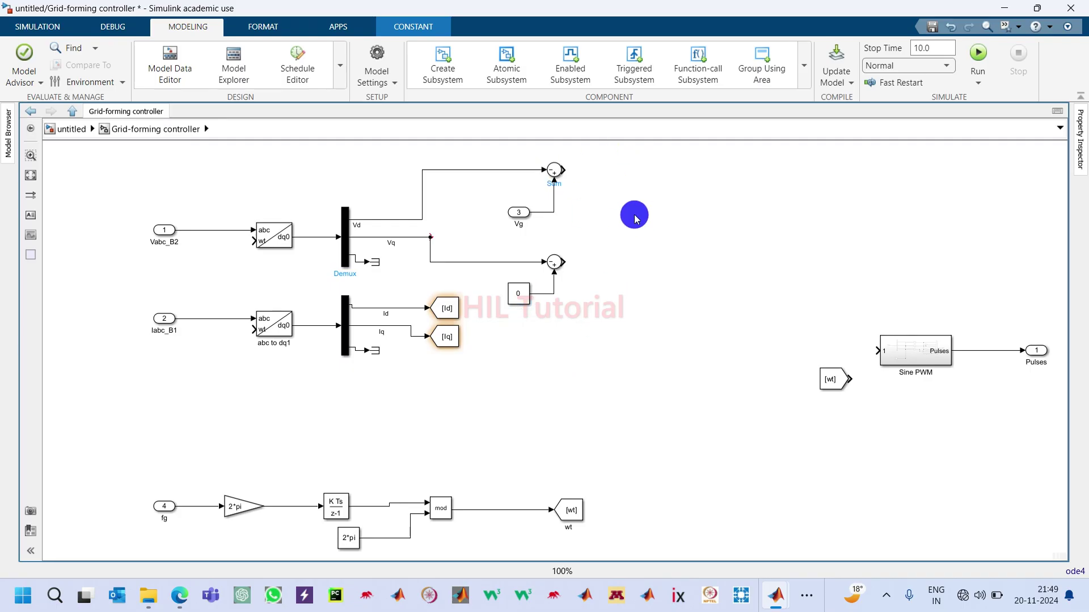
pyautogui.click(635, 224)
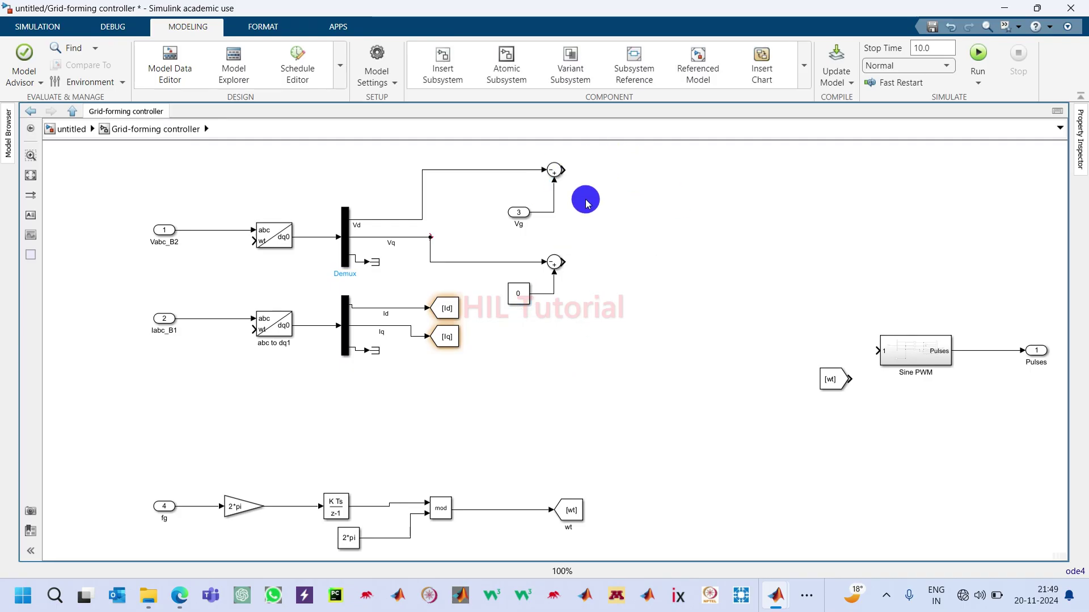
# Add a Discrete PID Controller from Simulink/Discrete and connect it to the upper Sum's output
pyautogui.doubleClick(611, 192)
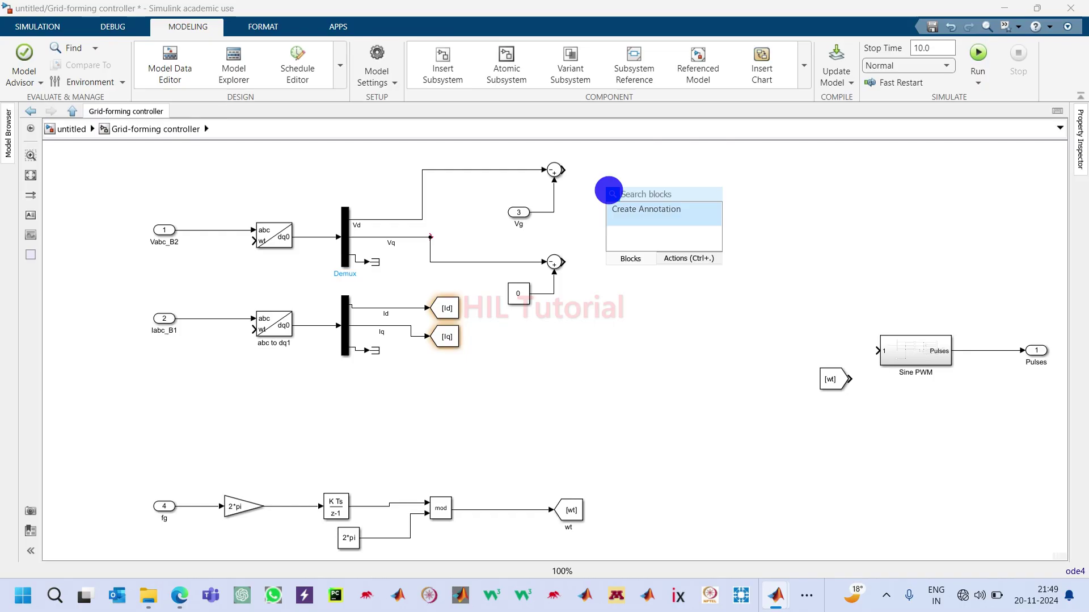
pyautogui.write('pi')
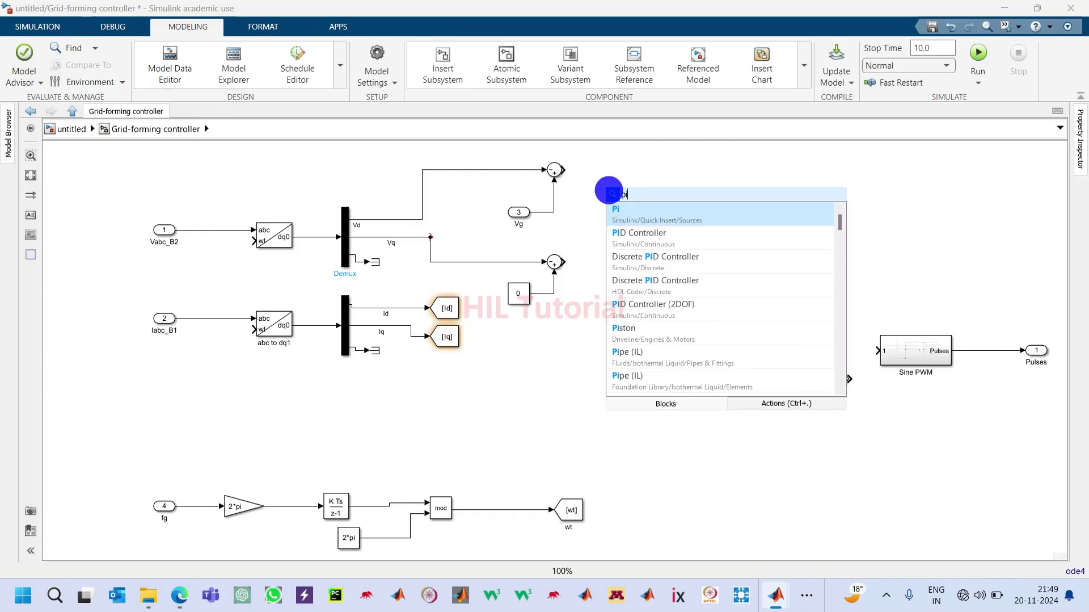
pyautogui.press('Down')
pyautogui.press('Down')
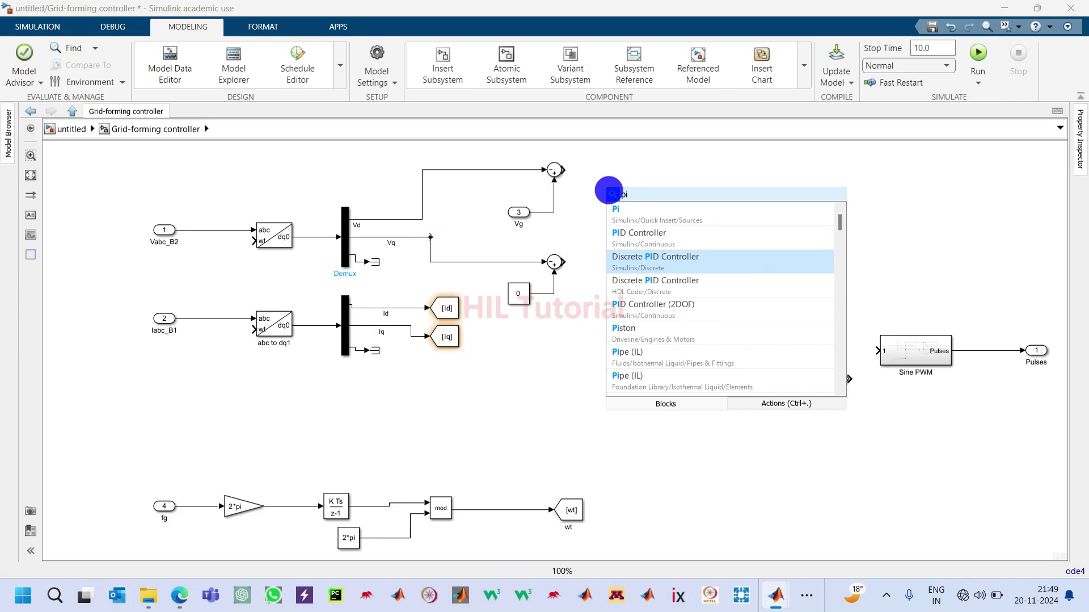
pyautogui.press('Return')
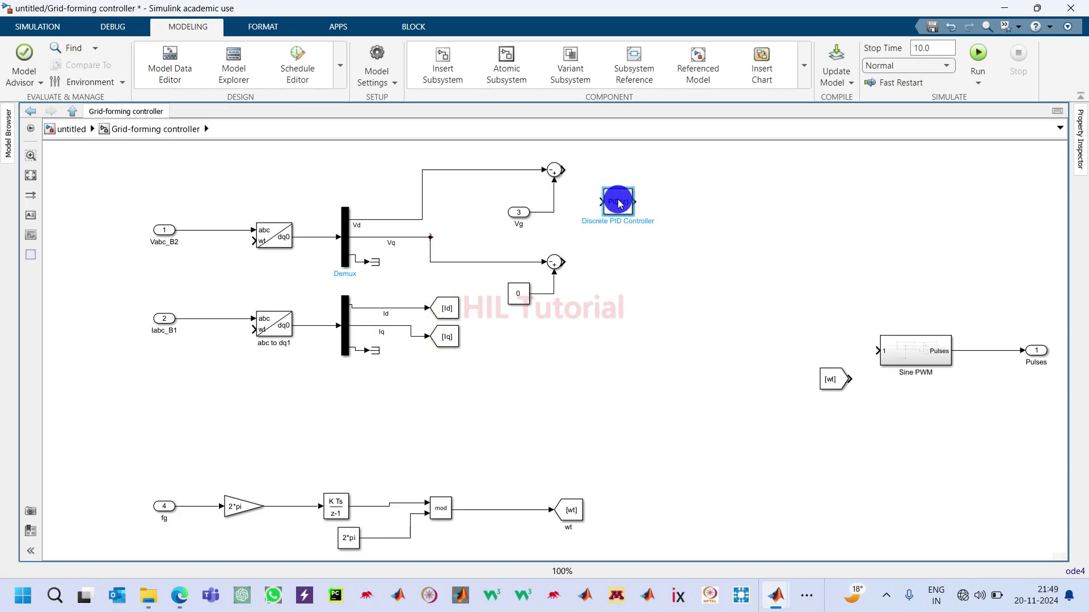
pyautogui.moveTo(619, 200); pyautogui.dragTo(608, 170)
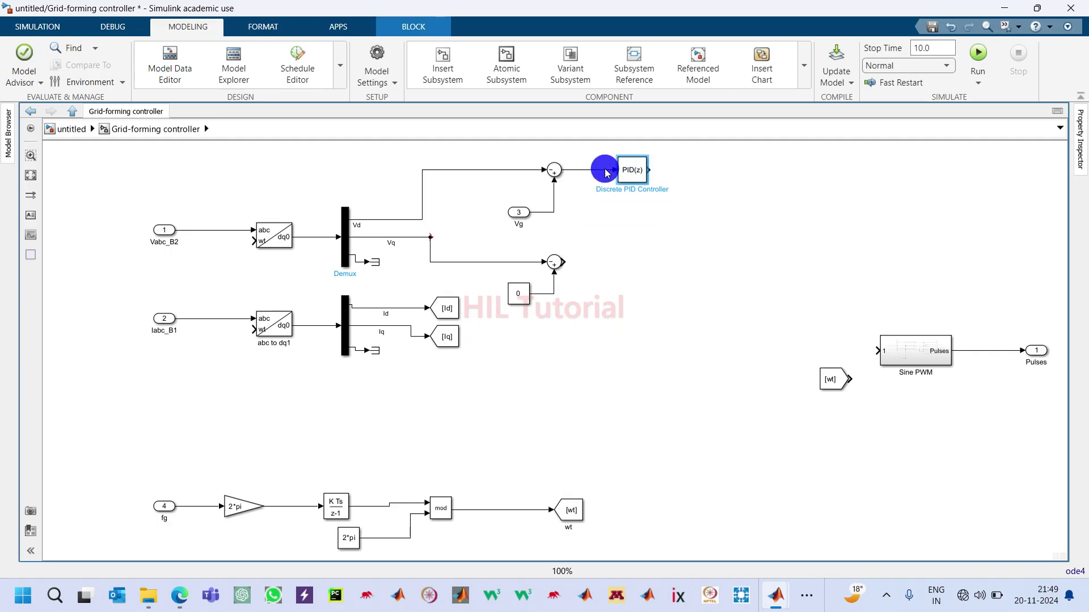
# Configure the discrete controller as type PI with a proportional gain of 0.1 and an integral gain of 100
pyautogui.click(641, 175)
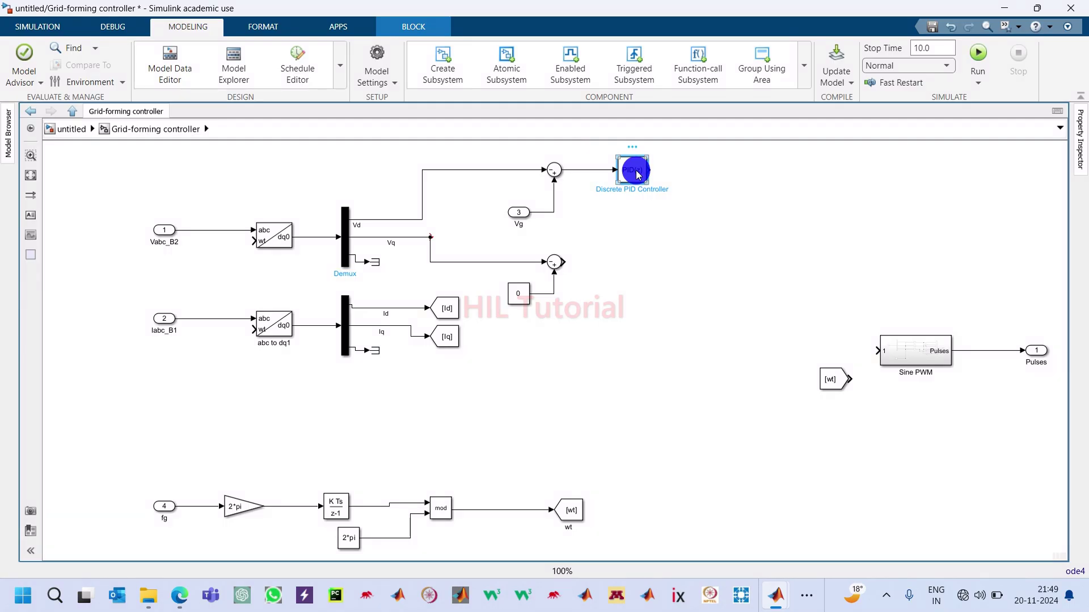
pyautogui.doubleClick(637, 174)
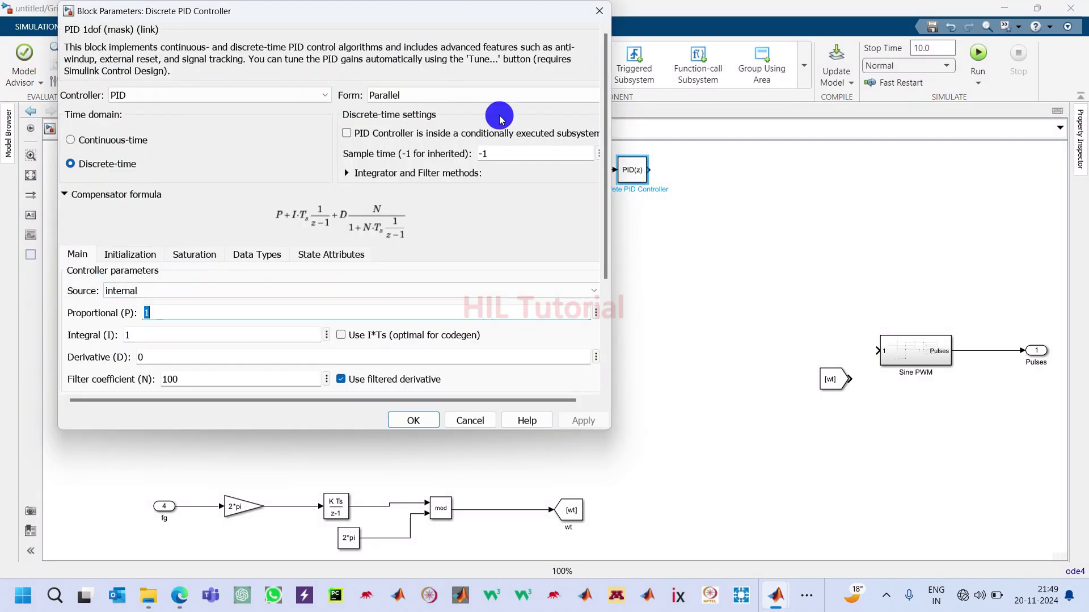
pyautogui.doubleClick(151, 311)
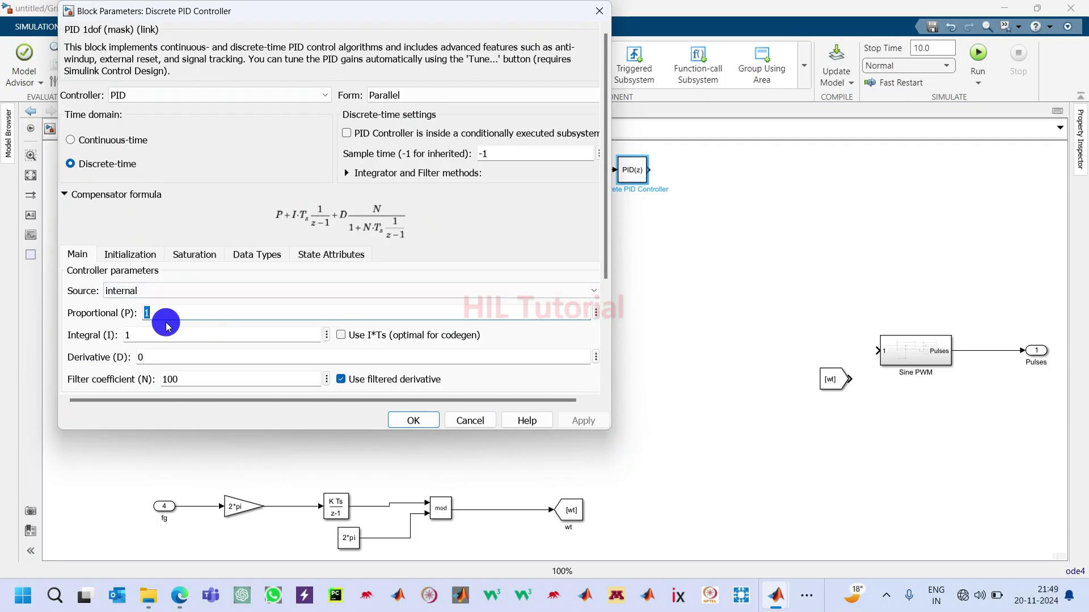
pyautogui.click(282, 95)
pyautogui.click(139, 120)
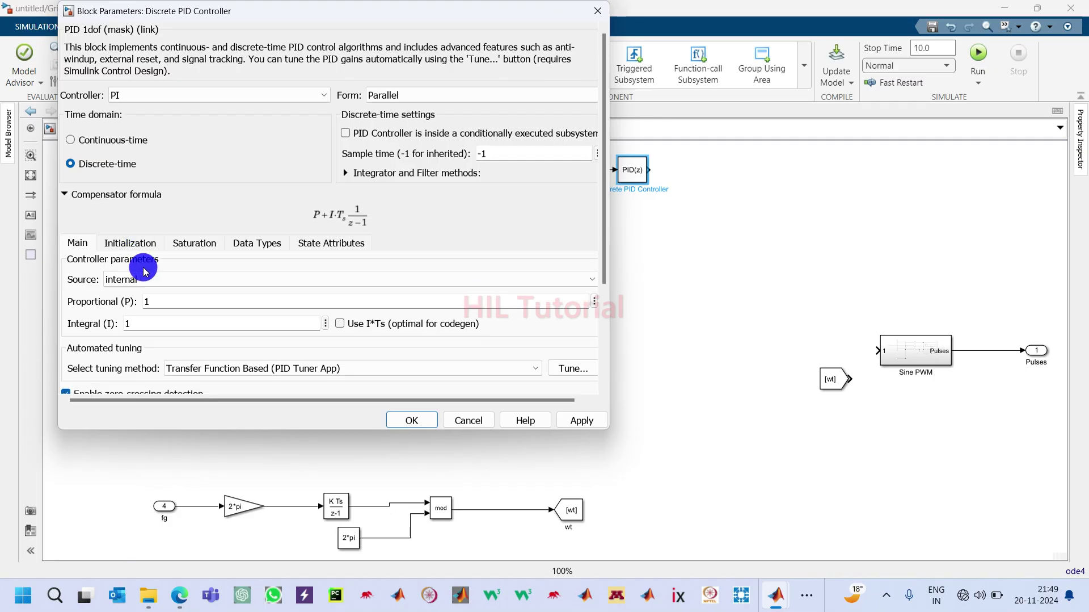
pyautogui.doubleClick(151, 300)
pyautogui.write('0.')
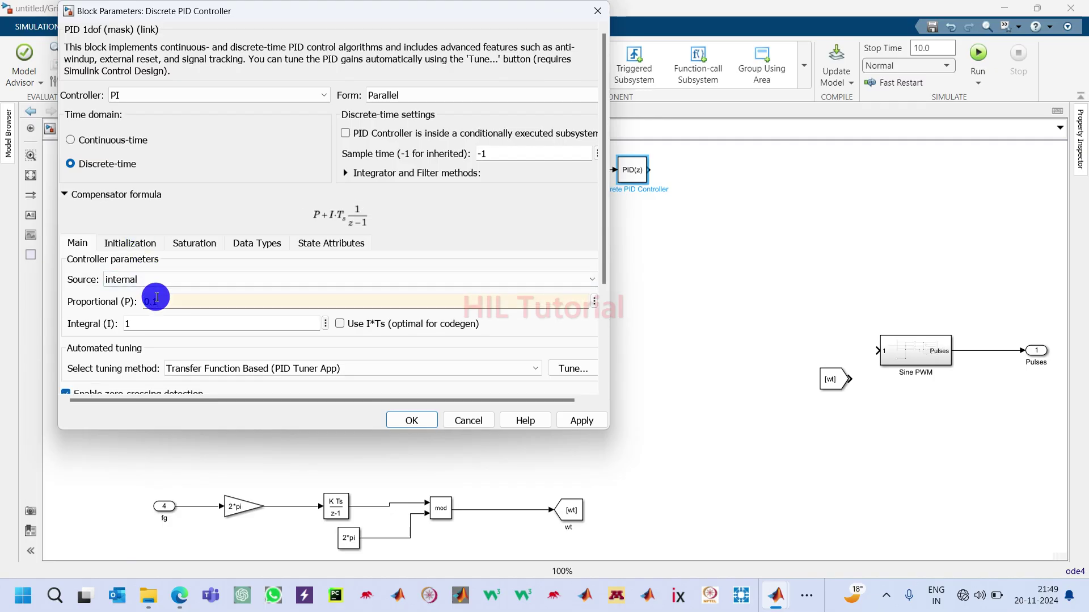
pyautogui.write('1')
pyautogui.doubleClick(143, 318)
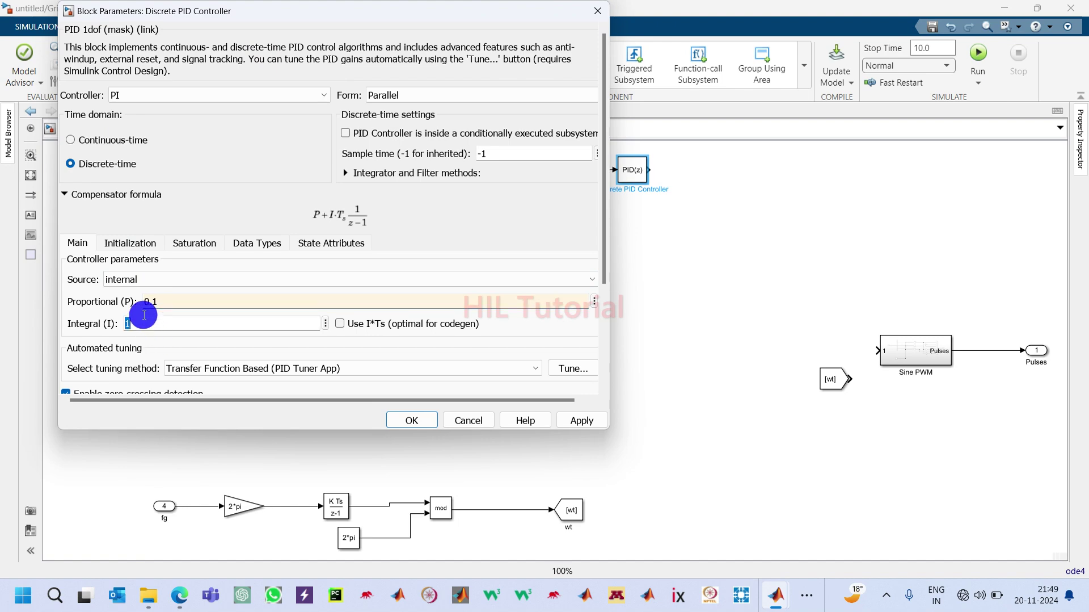
pyautogui.write('10.')
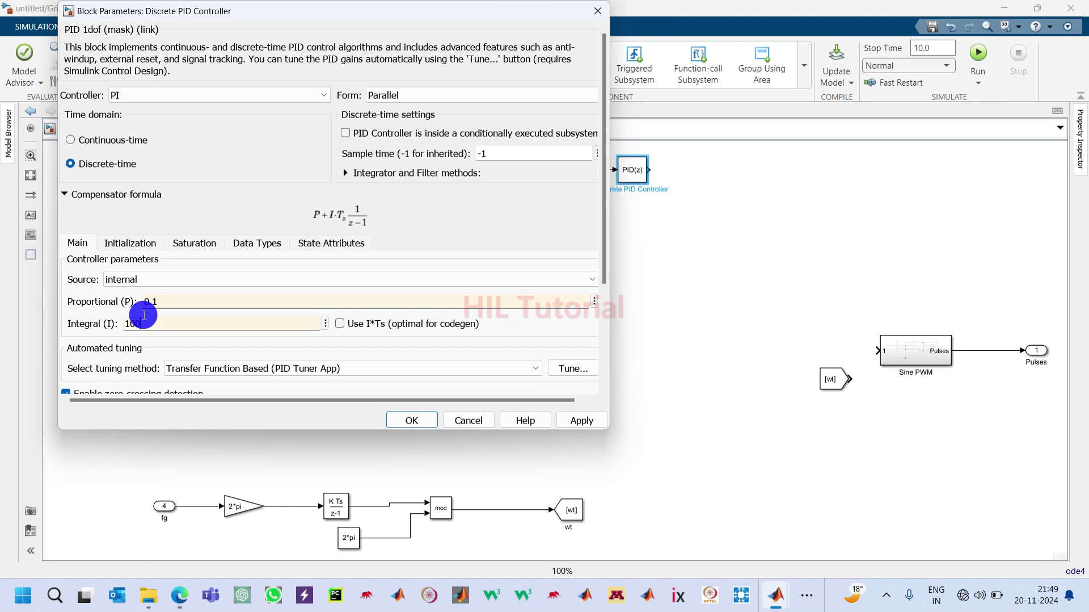
pyautogui.write('0')
pyautogui.press('Return')
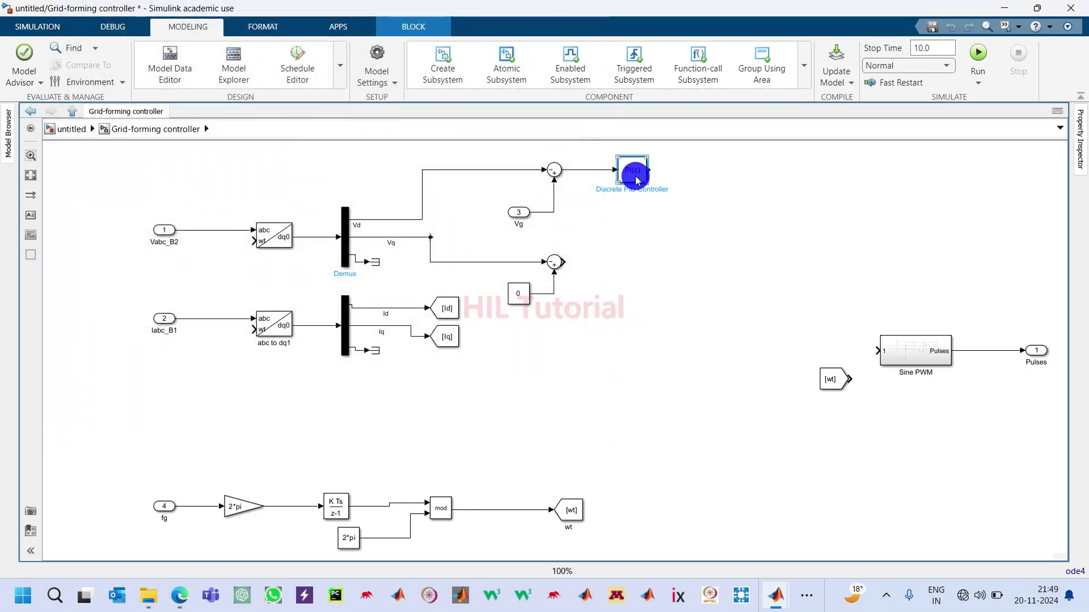
# Copy the PI controller to the lower Sum's output, and draw output lines labelled Idref from the upper controller and Iqref from the lower one
pyautogui.moveTo(636, 180); pyautogui.dragTo(636, 268)
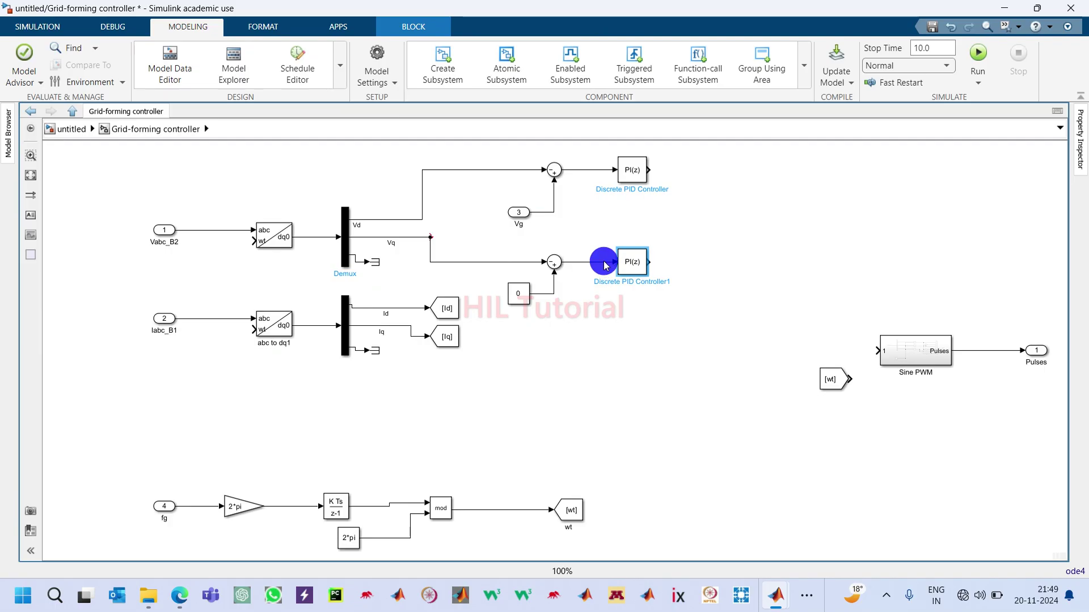
pyautogui.moveTo(648, 169)
pyautogui.mouseDown()
pyautogui.moveTo(708, 165)
pyautogui.moveTo(704, 174)
pyautogui.mouseUp()
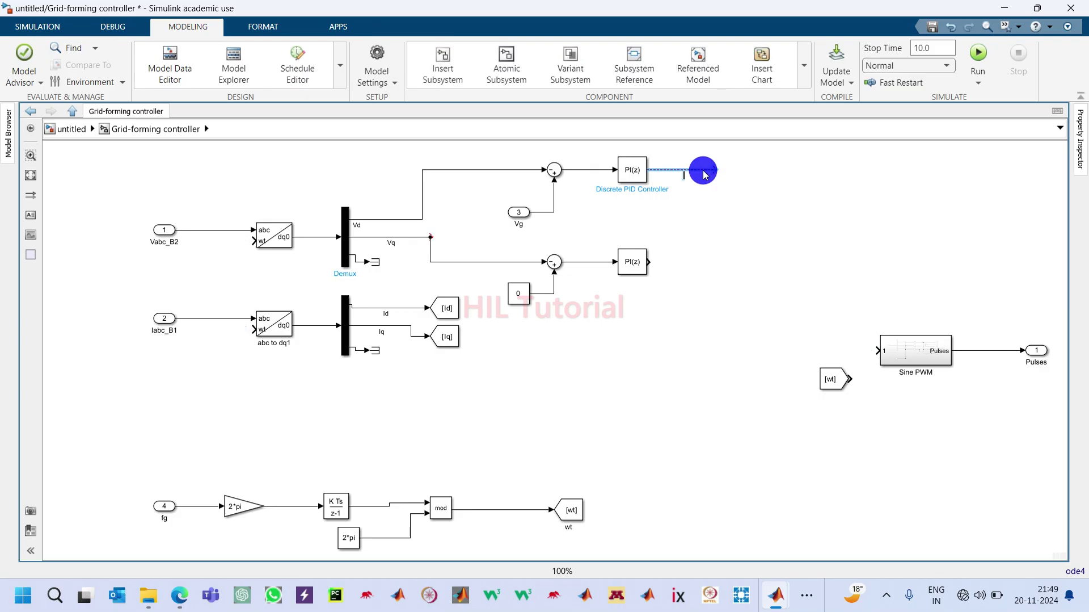
pyautogui.doubleClick(705, 174)
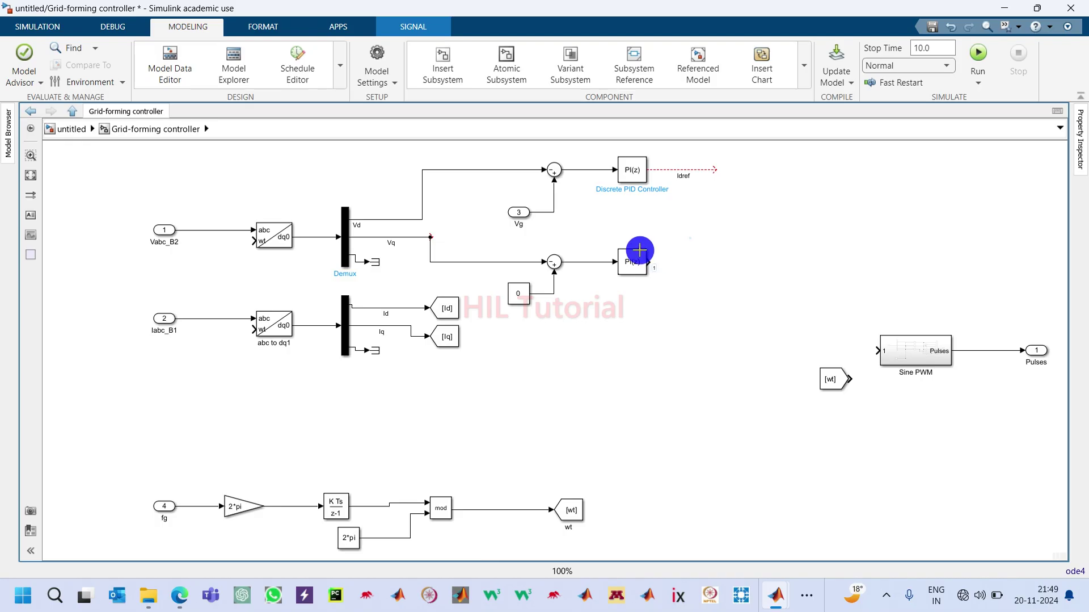
pyautogui.moveTo(649, 261); pyautogui.dragTo(697, 266)
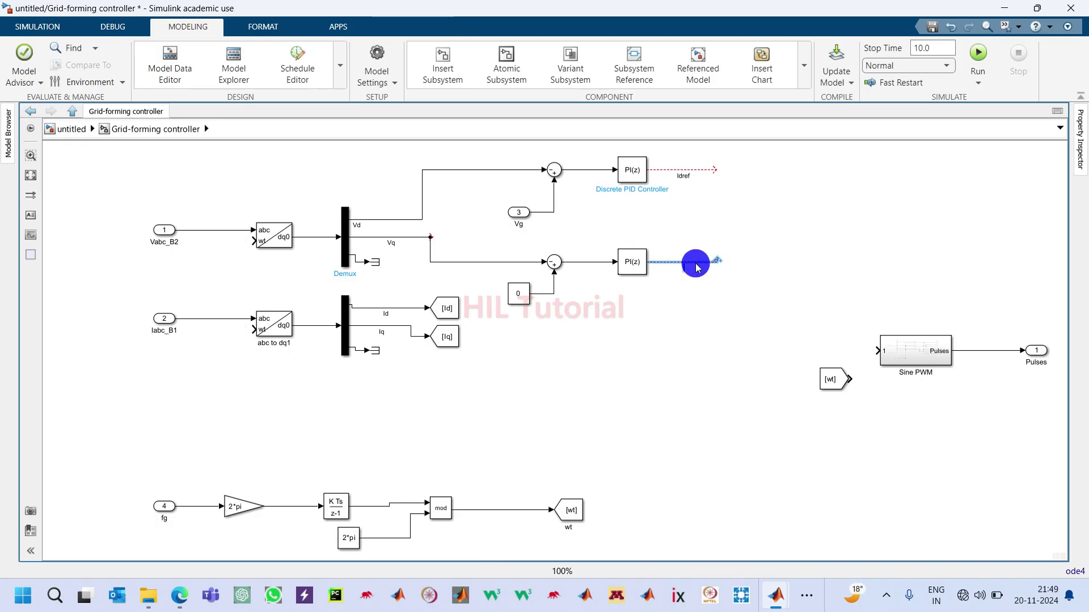
pyautogui.doubleClick(697, 268)
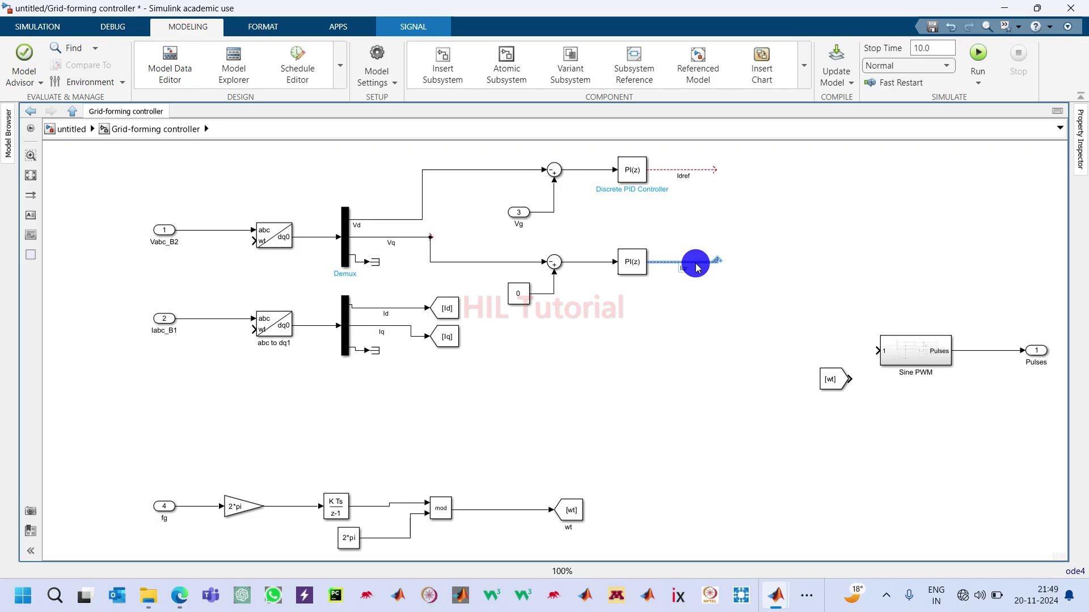
pyautogui.click(696, 309)
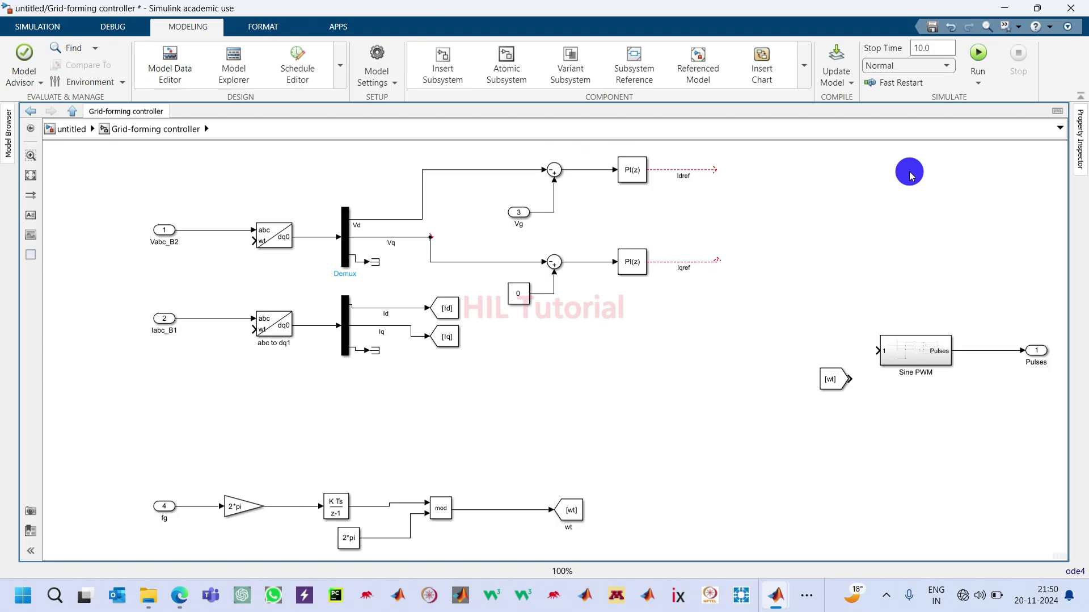
# Enclose both Sum and PI controller branches in an area titled "Voltage control loop" and narrow it to end just past the Idref and Iqref labels
pyautogui.scroll(1, 906, 148)
pyautogui.scroll(4, 907, 148)
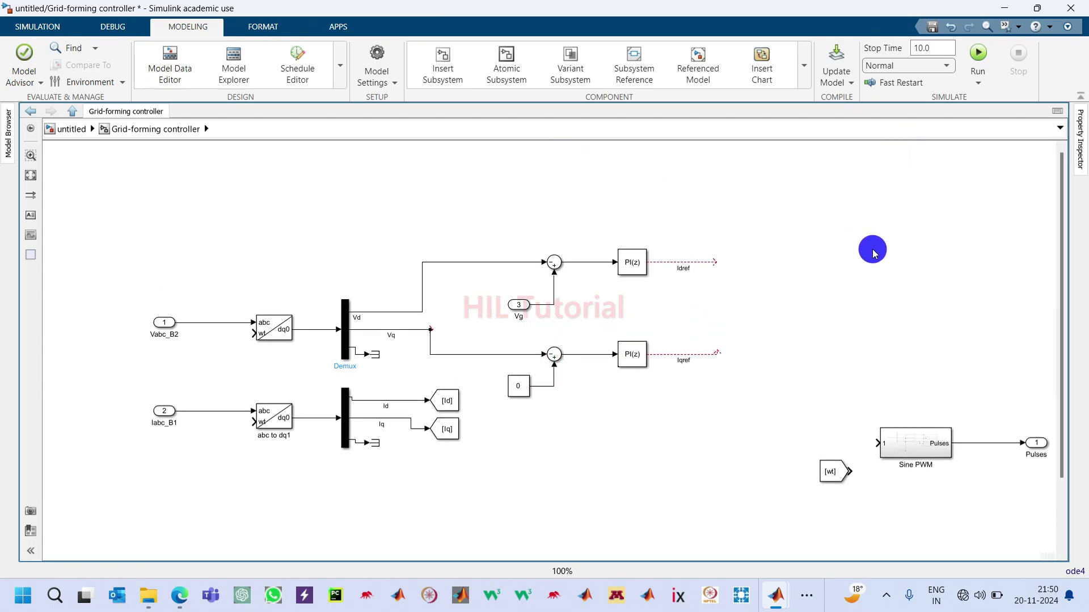
pyautogui.moveTo(471, 203); pyautogui.dragTo(759, 410)
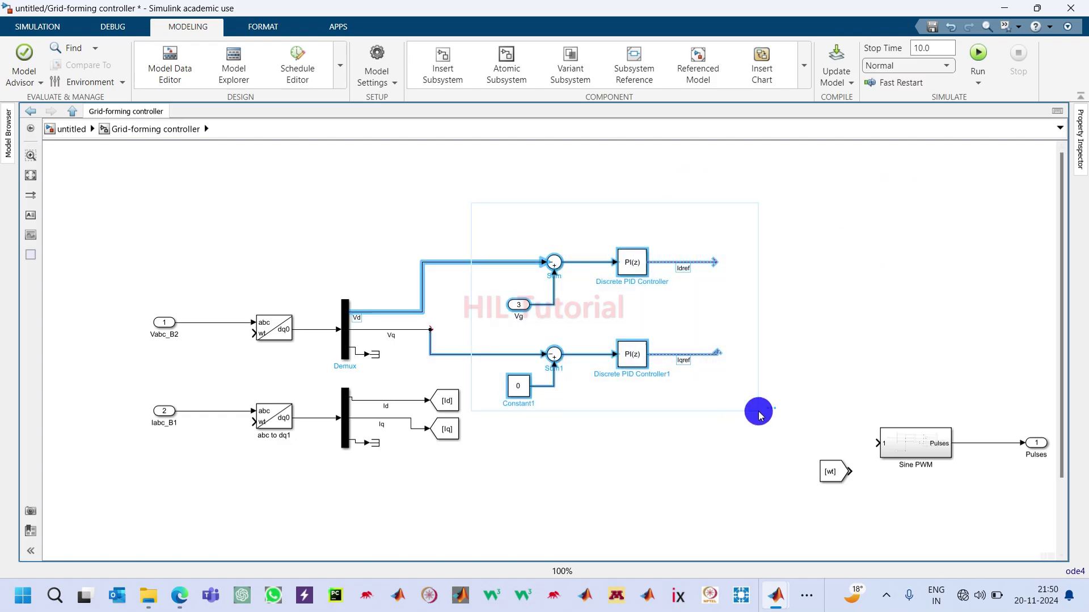
pyautogui.moveTo(771, 408)
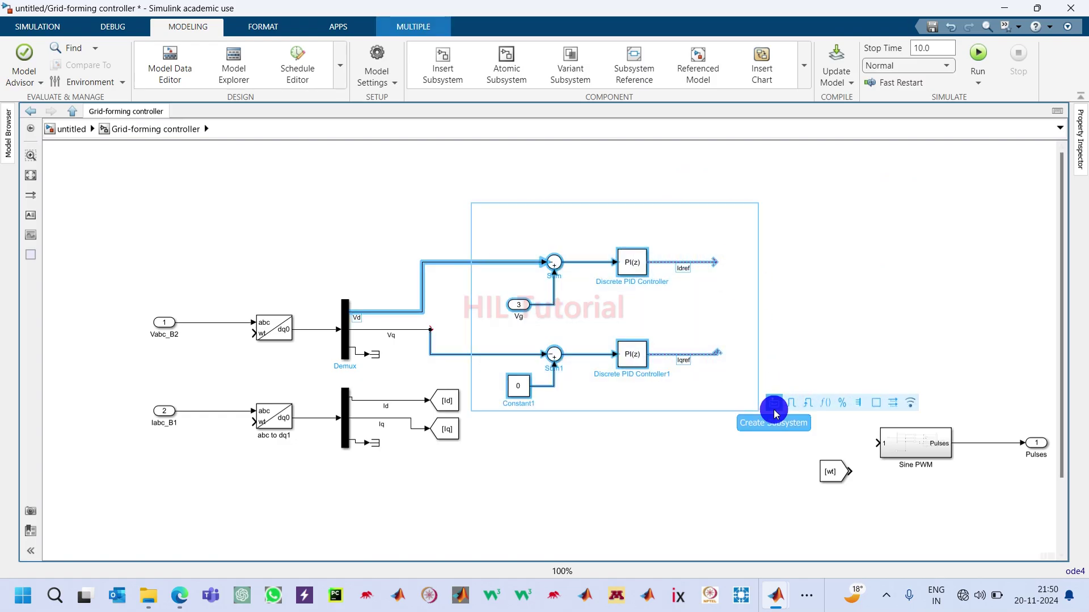
pyautogui.click(877, 402)
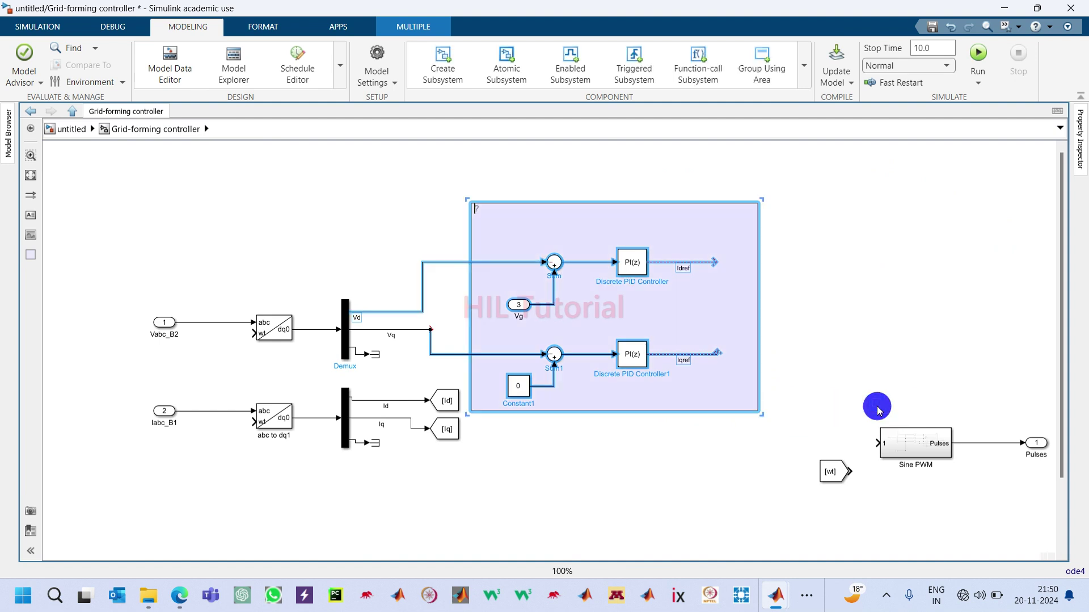
pyautogui.write('Voltage control loop')
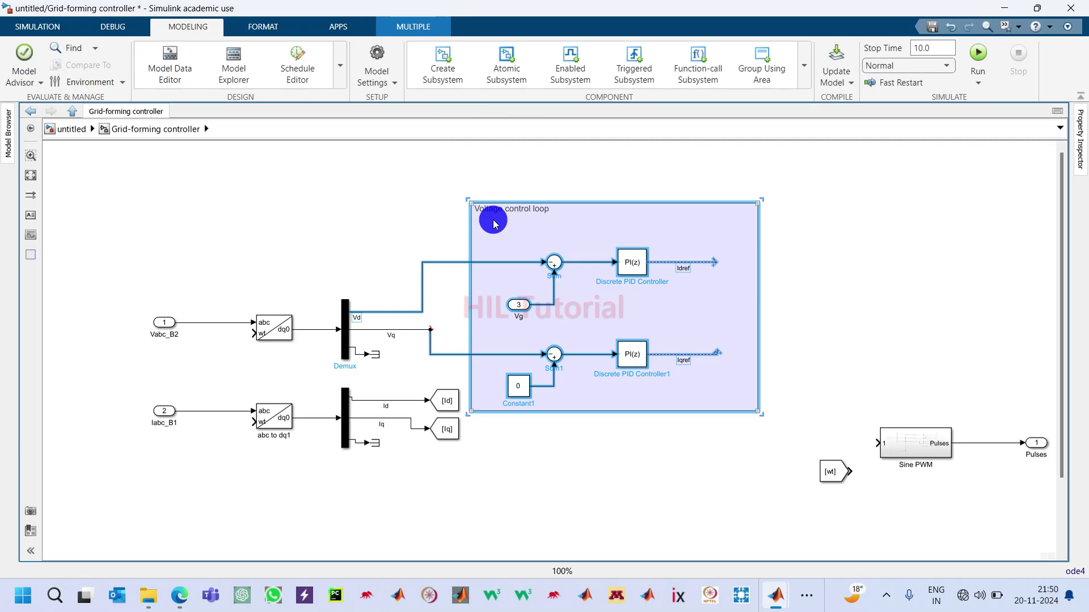
pyautogui.click(825, 254)
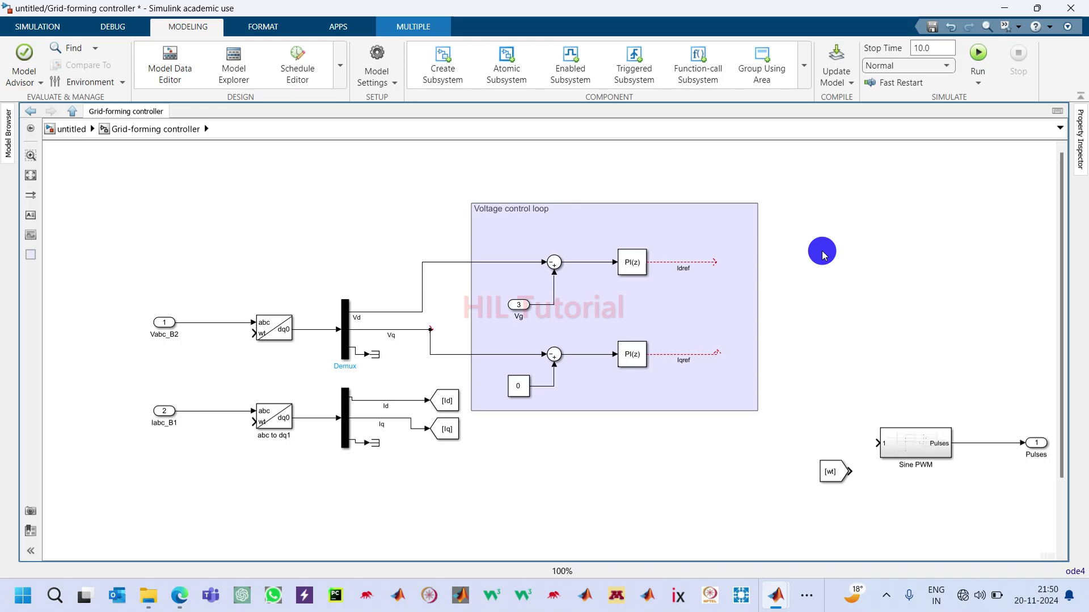
pyautogui.moveTo(753, 404); pyautogui.dragTo(701, 401)
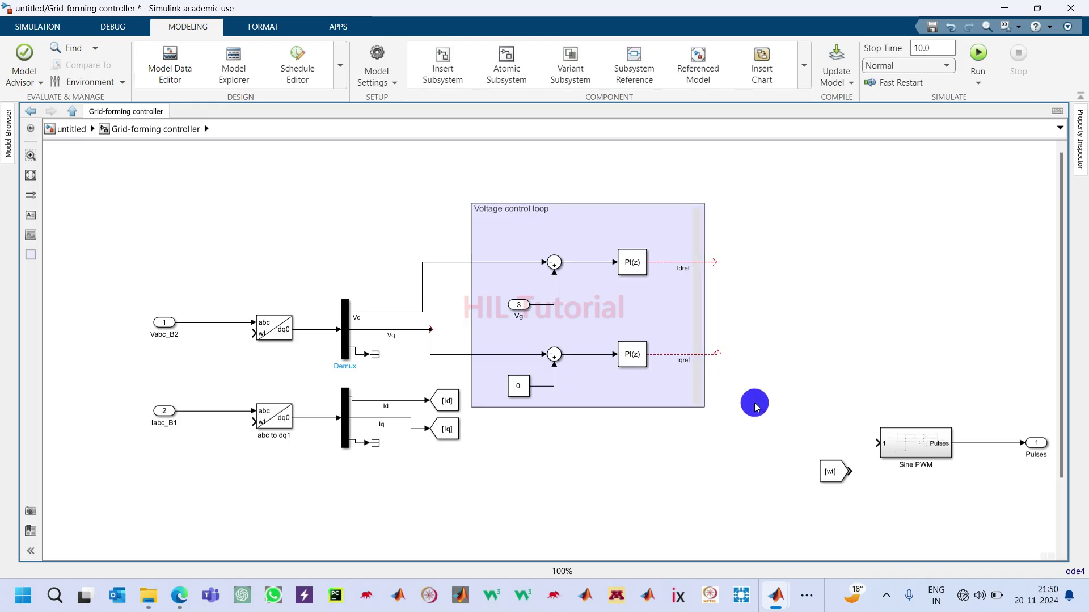
pyautogui.click(790, 402)
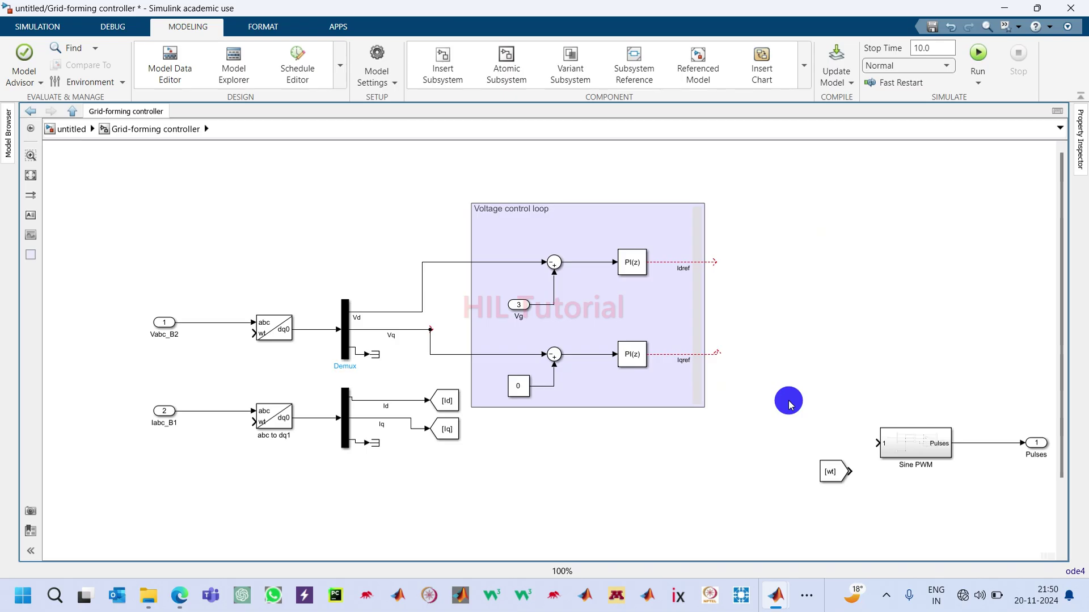
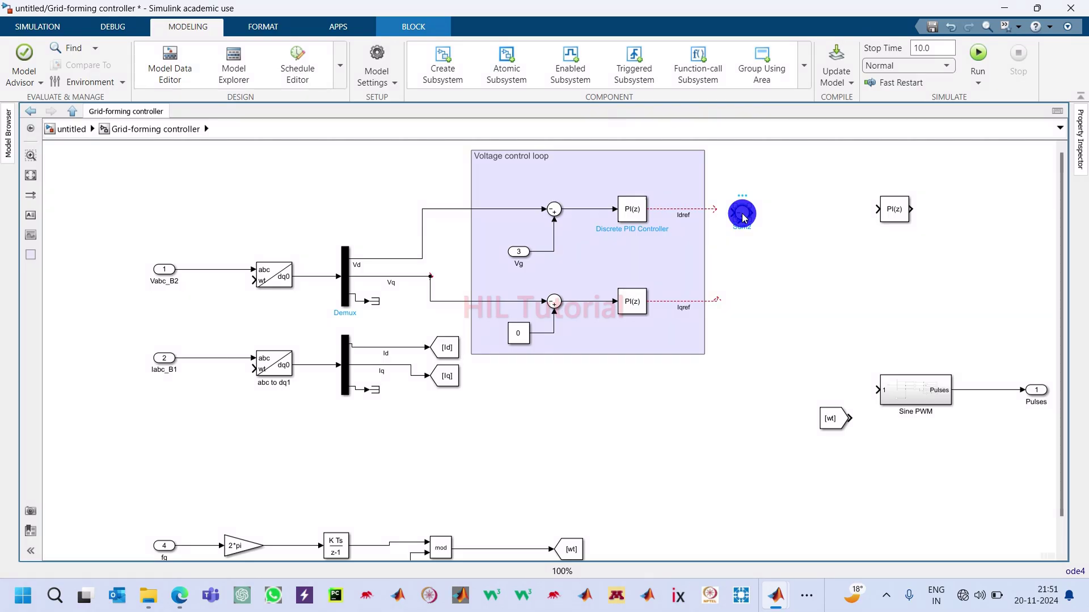
# Set the new Sum block's signs to |+- and connect the Idref line to its plus input
pyautogui.doubleClick(743, 214)
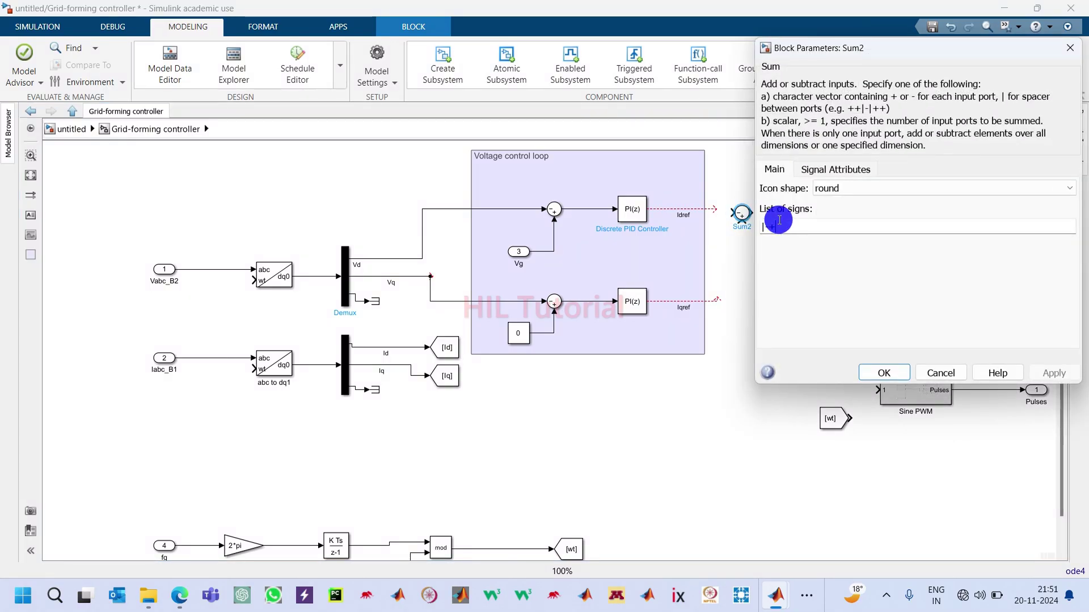
pyautogui.press('BackSpace')
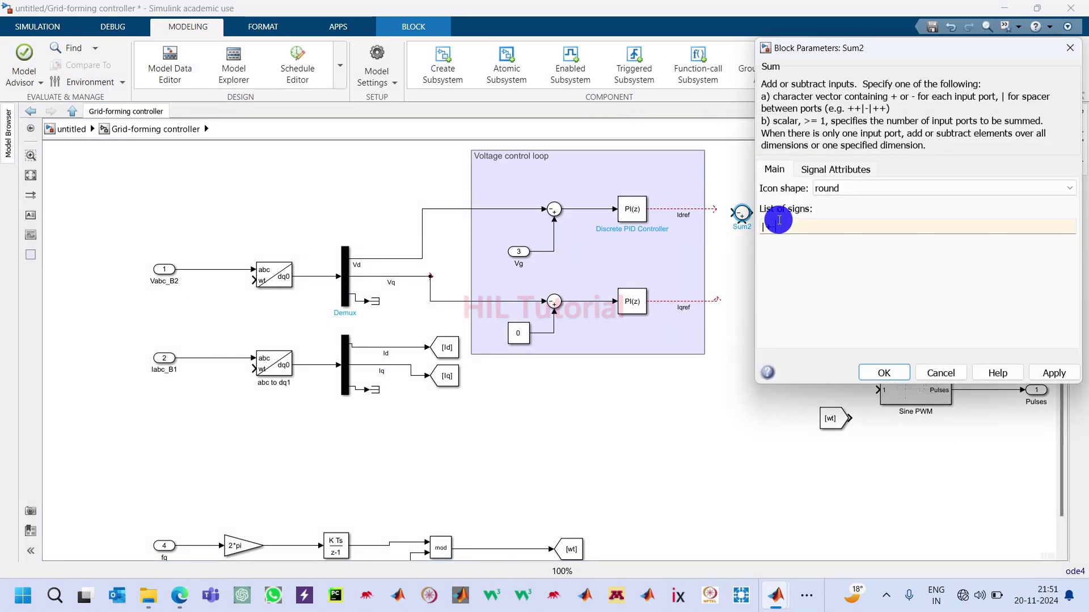
pyautogui.press('Return')
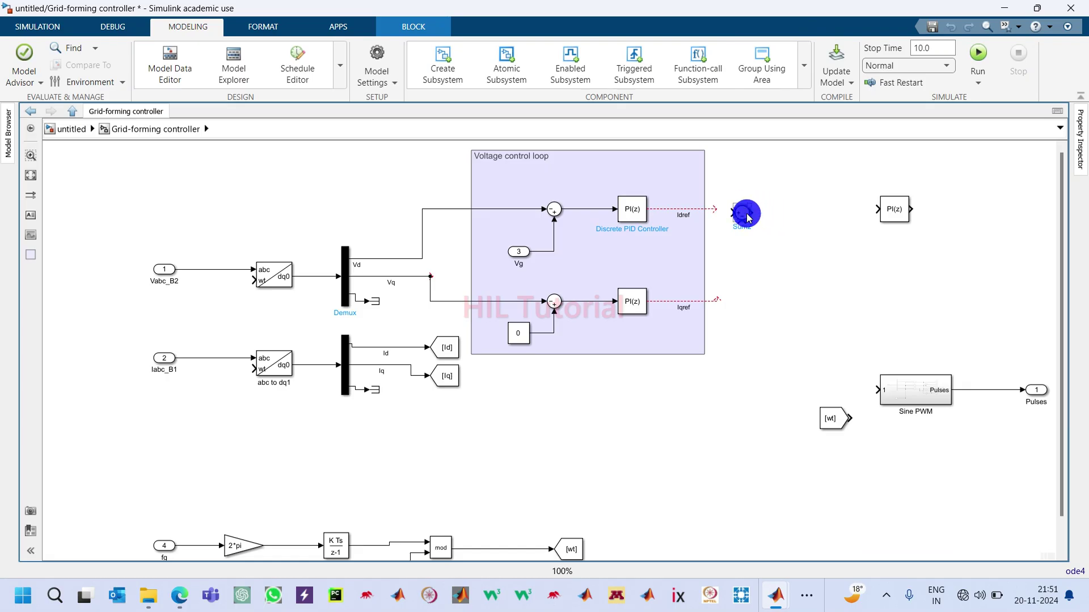
pyautogui.moveTo(747, 213); pyautogui.dragTo(724, 197)
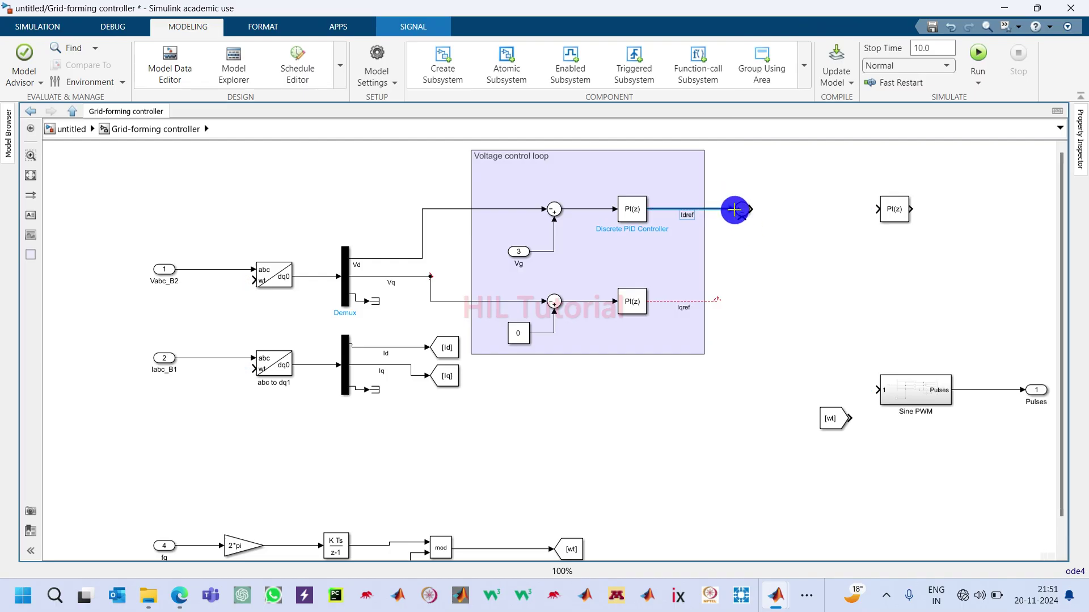
# Add a From block for the Id tag below the Idref line and connect it to the new Sum's minus input
pyautogui.click(455, 347)
pyautogui.hotkey('ctrl', 'c')
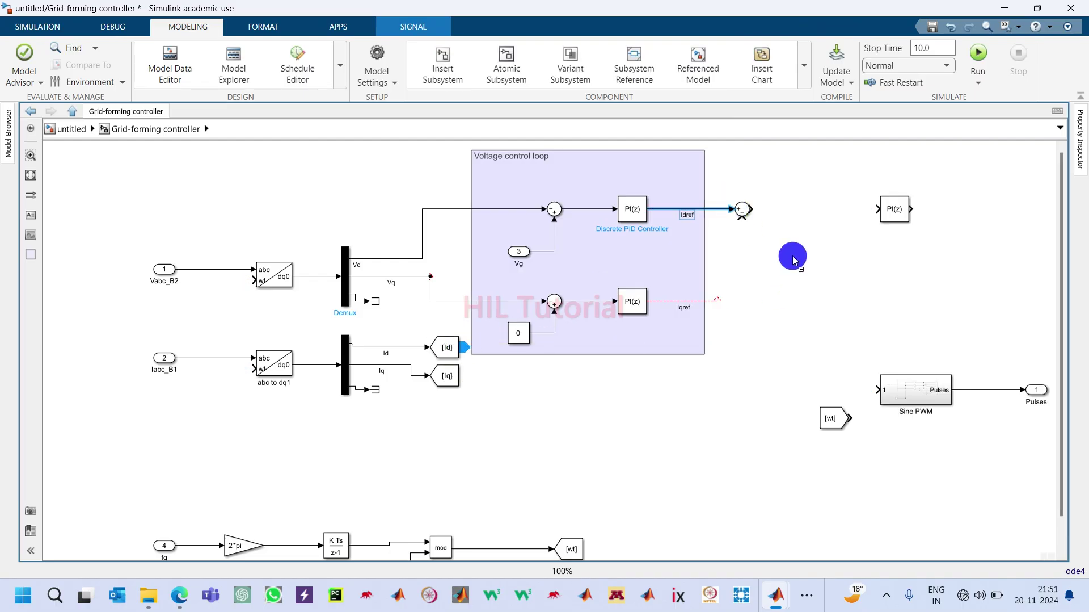
pyautogui.hotkey('ctrl', 'v')
pyautogui.moveTo(732, 226); pyautogui.dragTo(732, 207)
pyautogui.moveTo(715, 245); pyautogui.dragTo(684, 255)
pyautogui.click(754, 272)
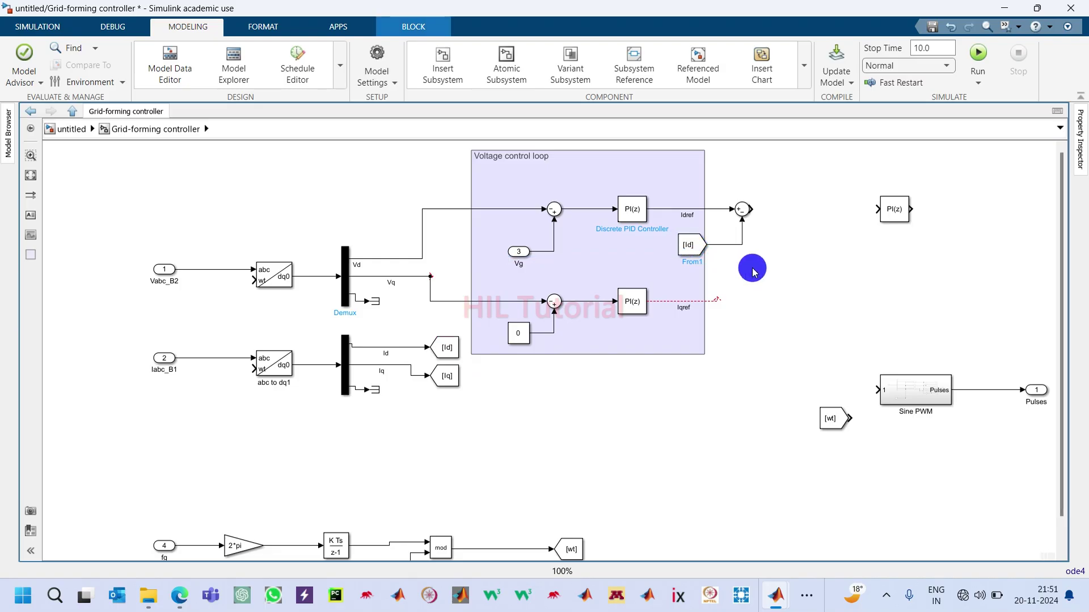
# Copy the Sum block to the end of the Iqref line, and feed its minus input from an Iq From block
pyautogui.click(744, 210)
pyautogui.moveTo(745, 214); pyautogui.dragTo(736, 303)
pyautogui.click(703, 300)
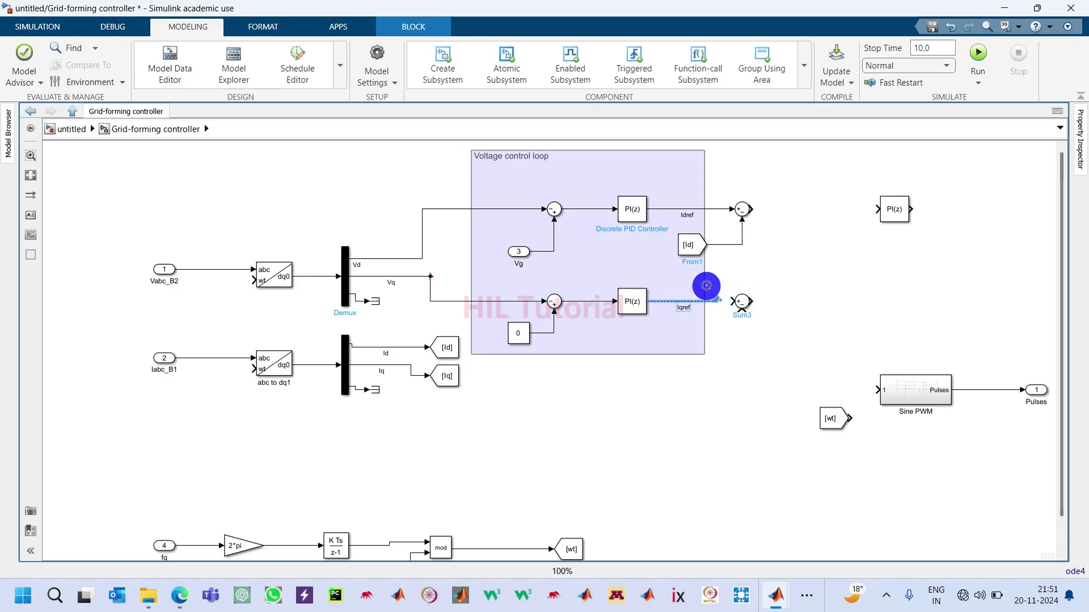
pyautogui.click(446, 375)
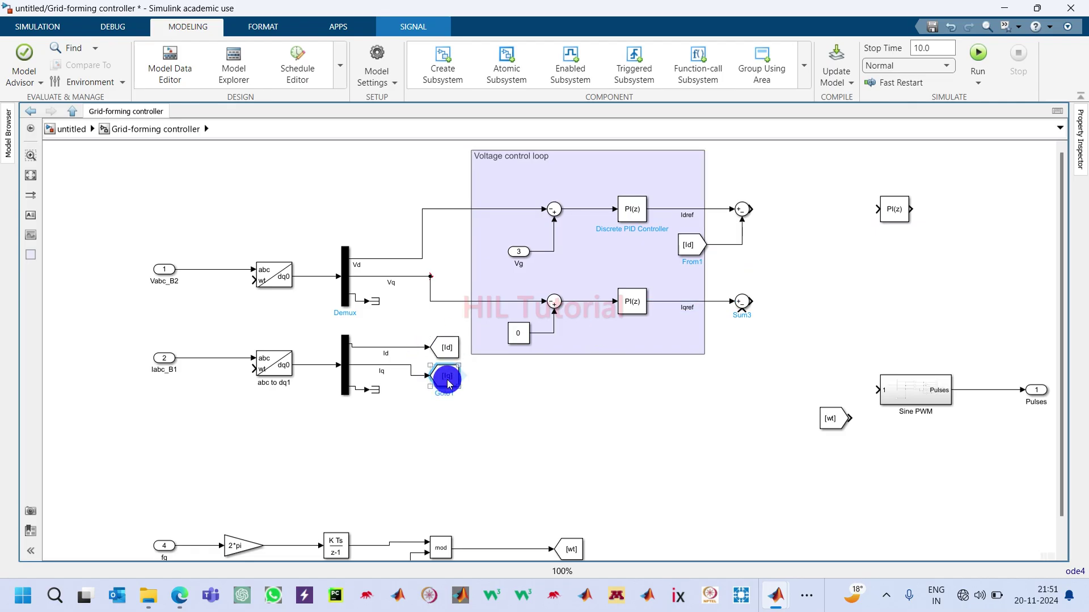
pyautogui.click(446, 375)
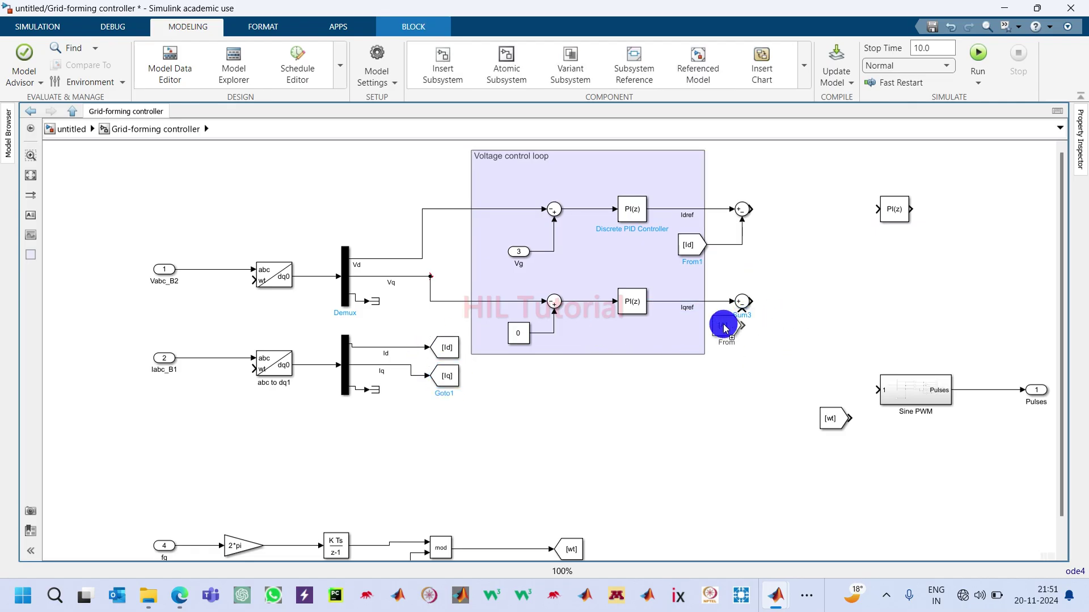
pyautogui.hotkey('ctrl', 'v')
pyautogui.moveTo(706, 335); pyautogui.dragTo(728, 305)
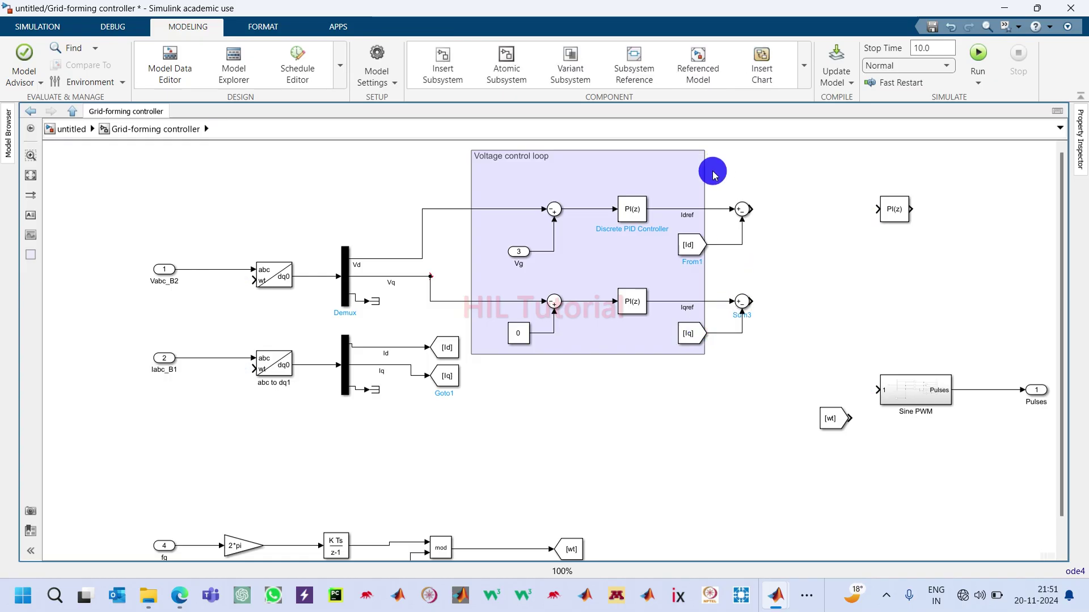
# Shift both current-loop Sum blocks and their Id and Iq From blocks rightward, clear of the Voltage control loop area
pyautogui.moveTo(721, 186); pyautogui.dragTo(770, 339)
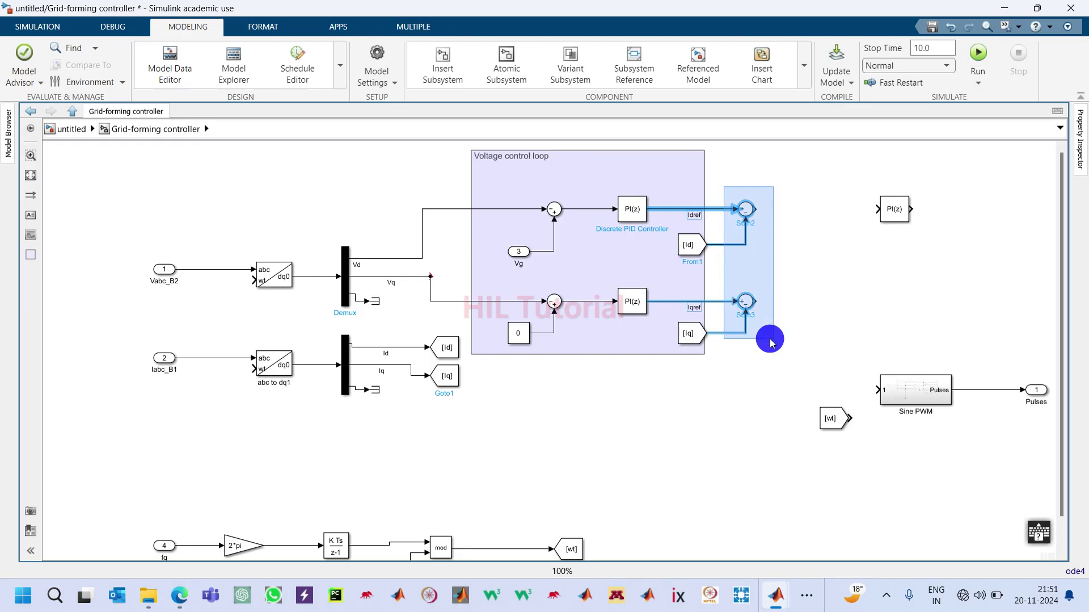
pyautogui.press('Right')
pyautogui.press('Right')
pyautogui.press('Right')
pyautogui.press('Right')
pyautogui.press('Right')
pyautogui.press('Right')
pyautogui.press('Right')
pyautogui.press('Right')
pyautogui.press('Right')
pyautogui.press('Right')
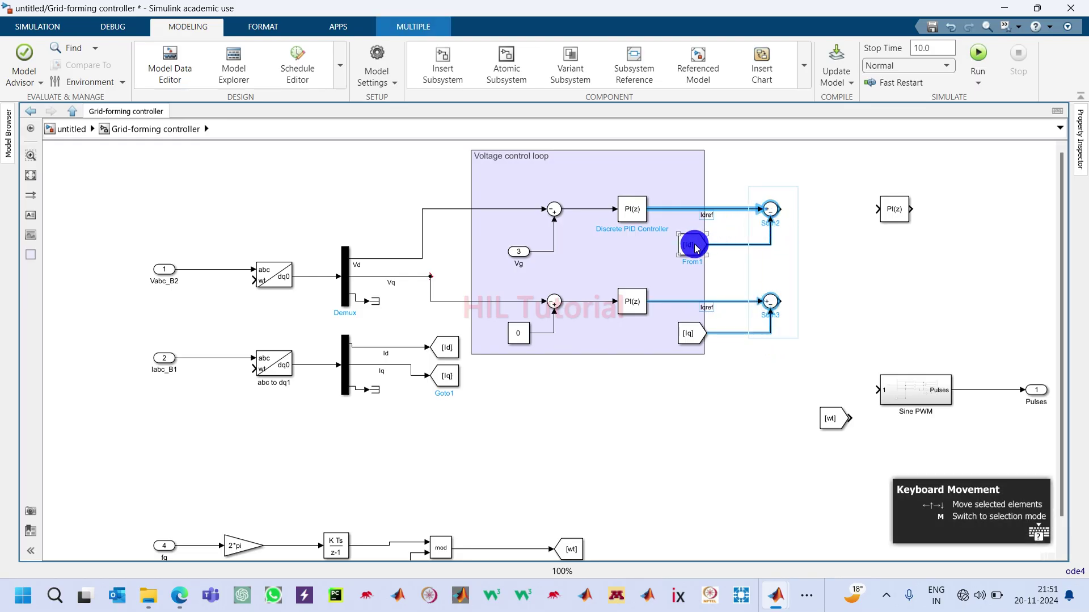
pyautogui.moveTo(695, 244); pyautogui.dragTo(734, 244)
pyautogui.moveTo(691, 334); pyautogui.dragTo(732, 333)
# Move the spare PI controller beside the upper current-loop Sum and connect the Sum's output to it
pyautogui.click(769, 199)
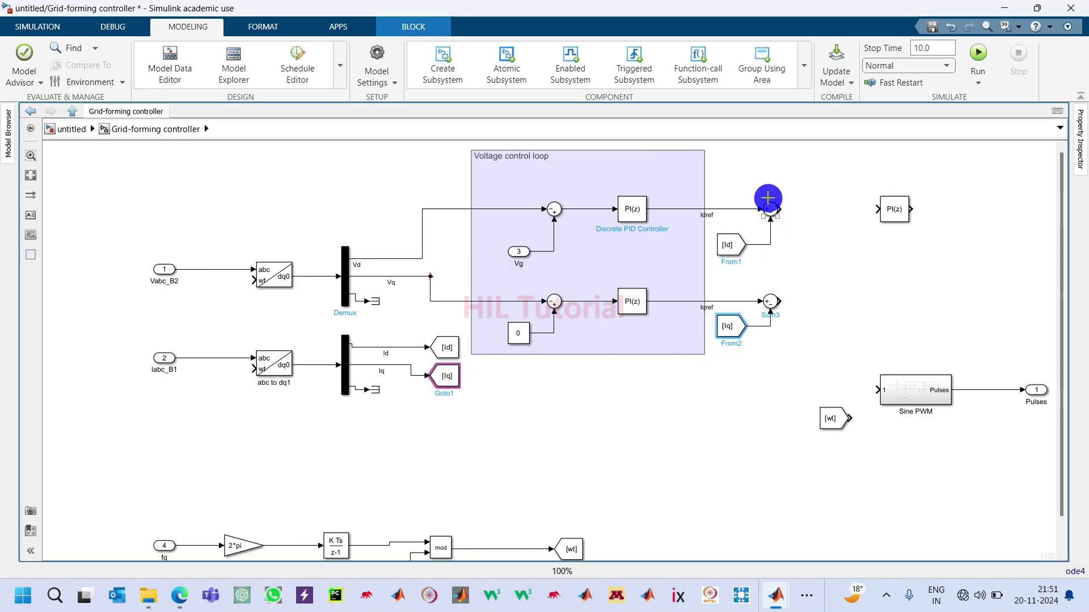
pyautogui.moveTo(769, 199); pyautogui.dragTo(834, 215)
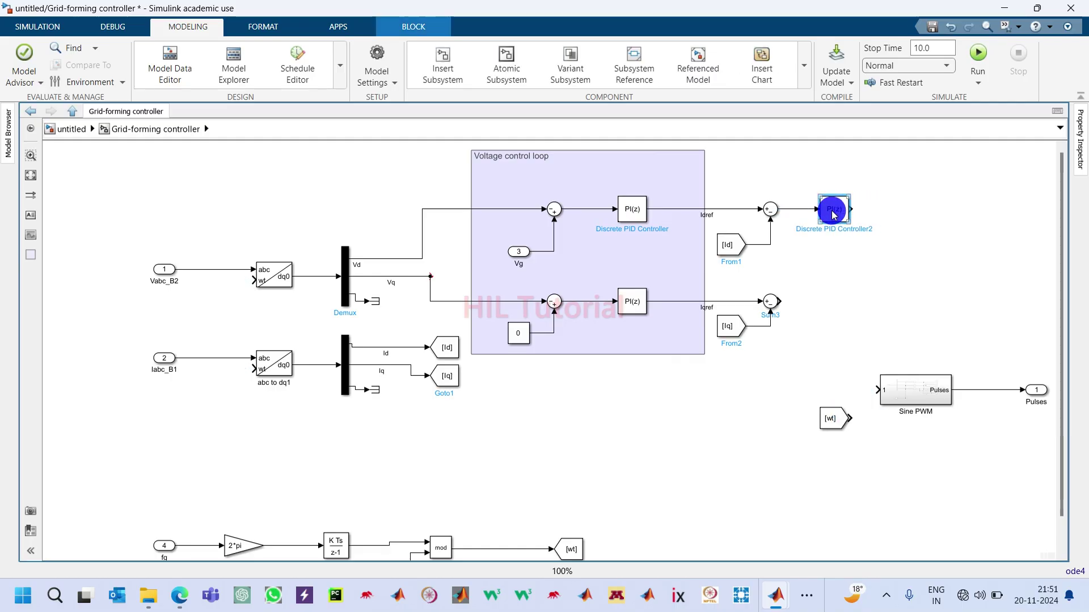
pyautogui.rightClick(835, 214)
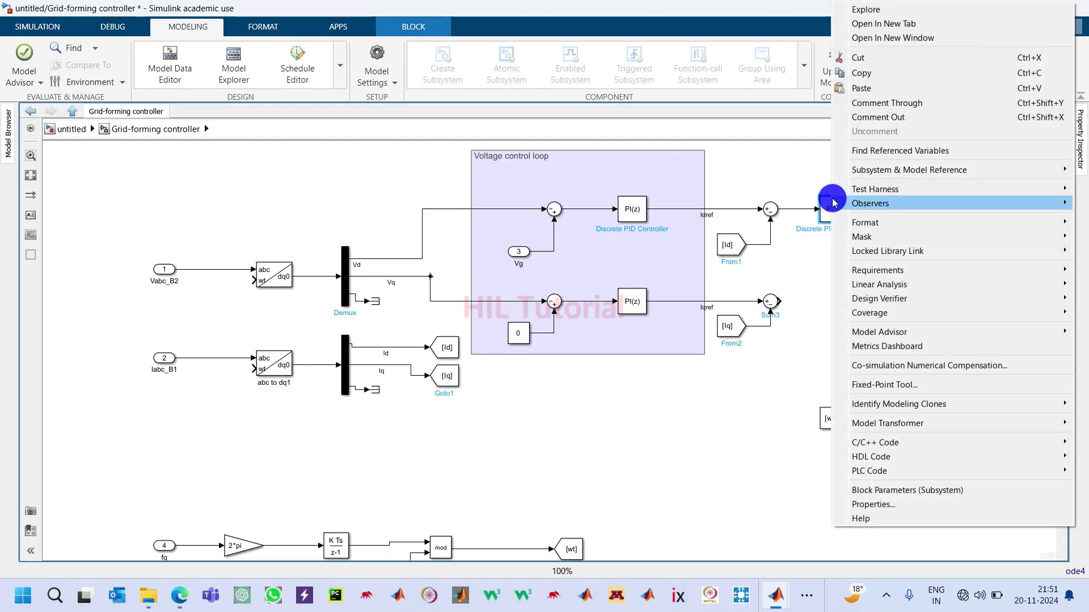
pyautogui.click(830, 211)
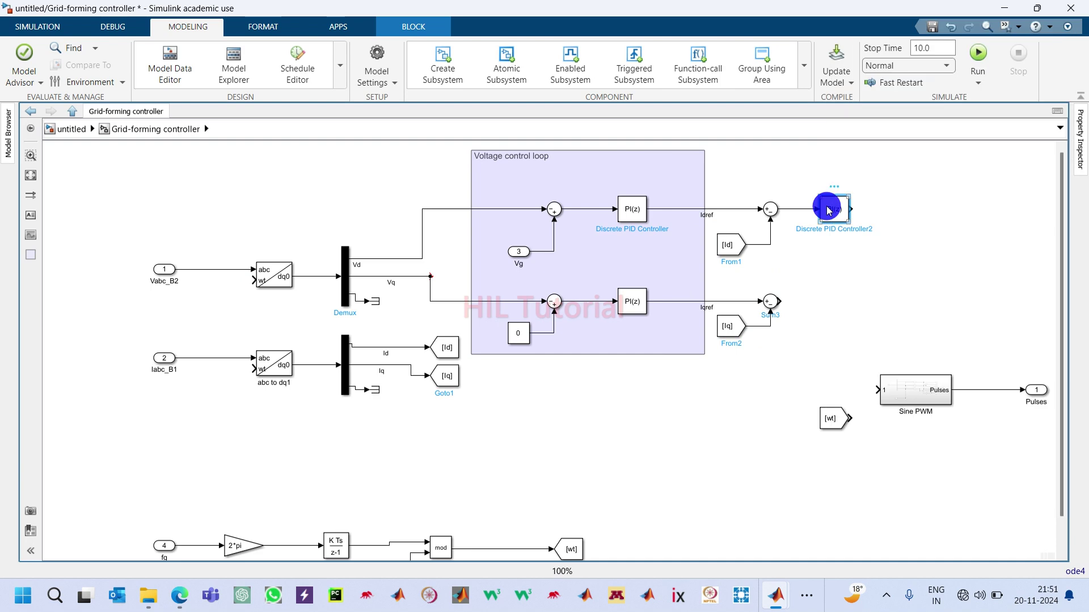
# Set the upper current-loop PI controller's proportional gain to 30 and integral gain to 200
pyautogui.doubleClick(830, 211)
pyautogui.click(362, 300)
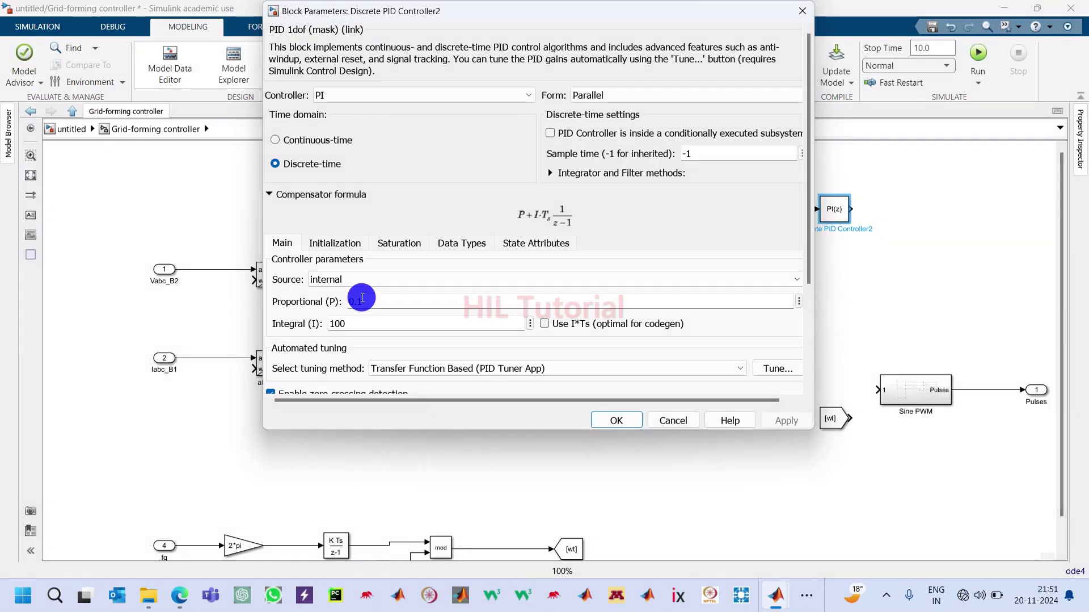
pyautogui.doubleClick(362, 300)
pyautogui.write('30')
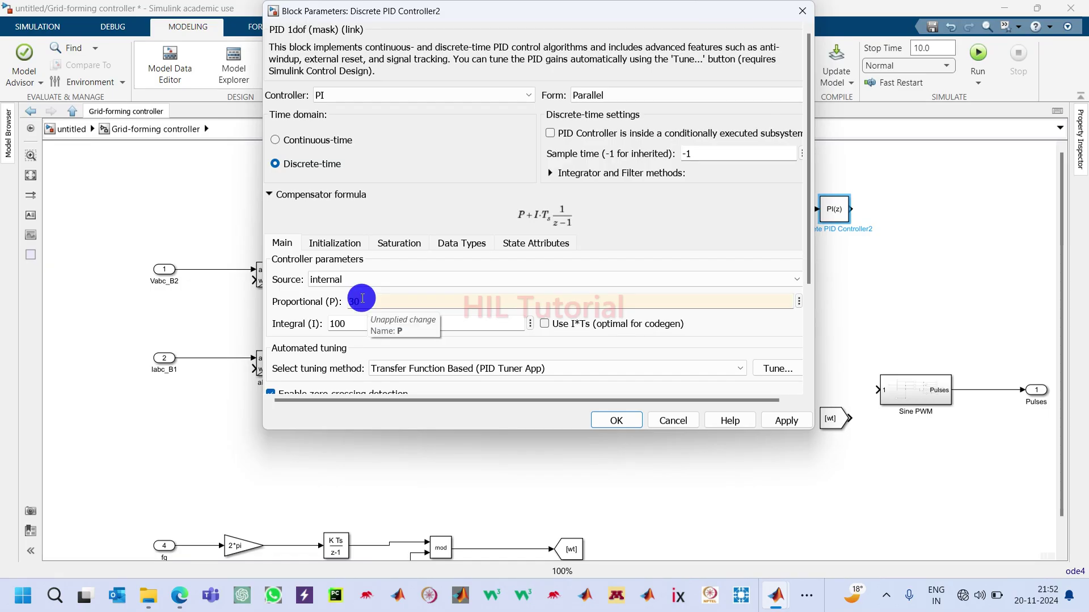
pyautogui.doubleClick(345, 317)
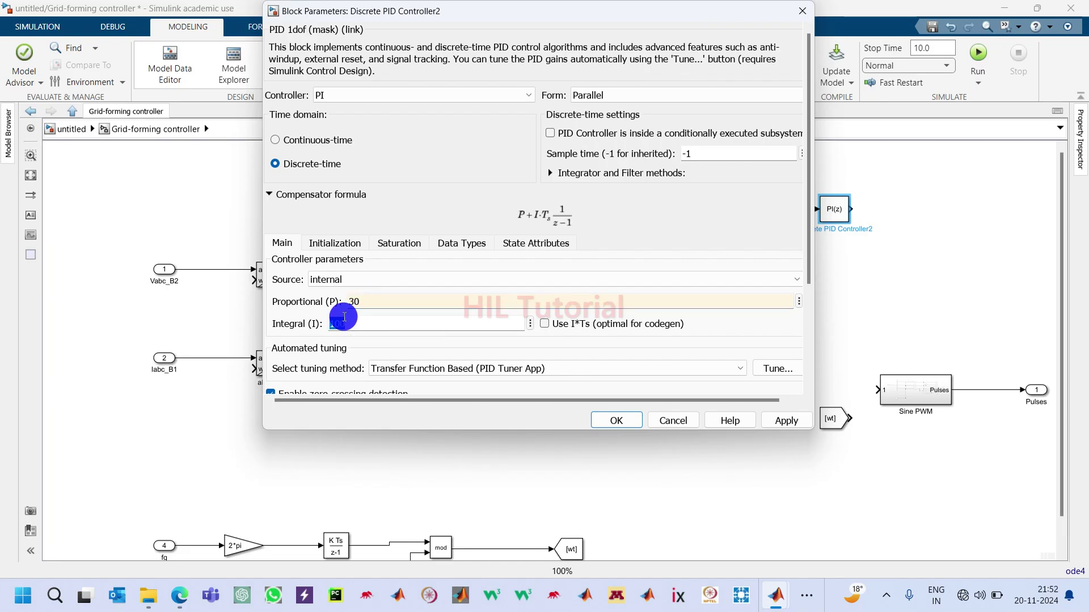
pyautogui.write('20')
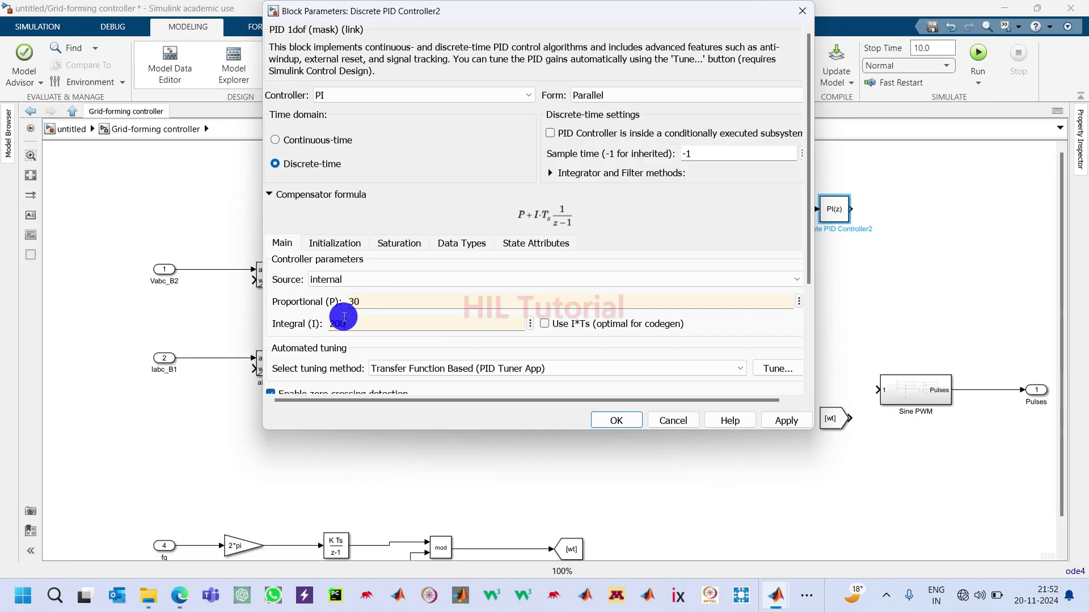
pyautogui.write('0')
pyautogui.press('Return')
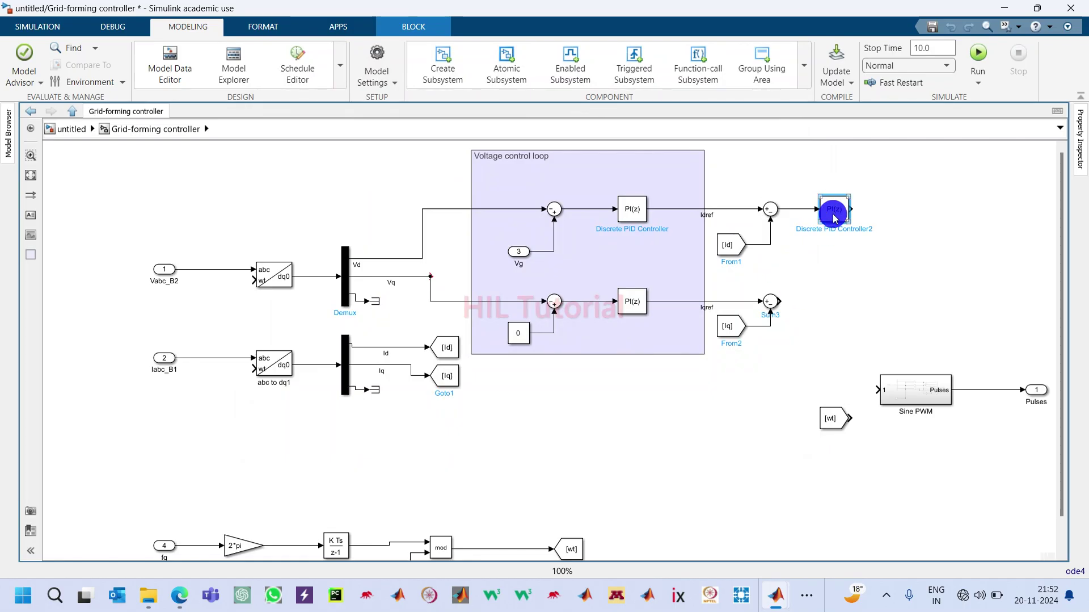
# Copy the PI controller to the lower current-loop Sum's output, and draw output lines labelled Um from the upper controller and Un from the lower
pyautogui.moveTo(835, 216); pyautogui.dragTo(831, 310)
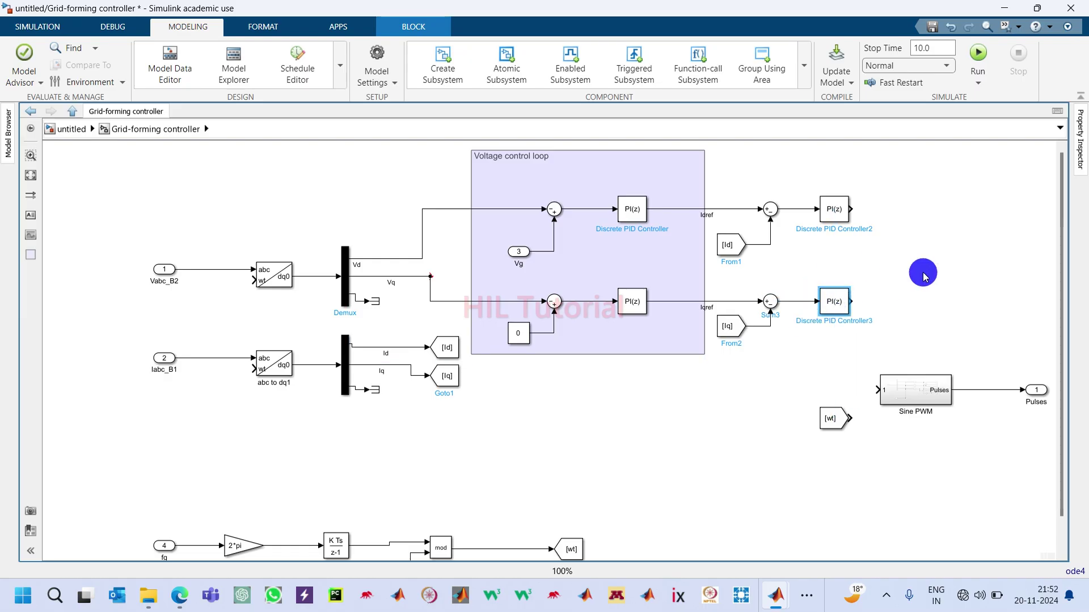
pyautogui.moveTo(851, 209)
pyautogui.mouseDown()
pyautogui.moveTo(910, 195)
pyautogui.moveTo(898, 213)
pyautogui.mouseUp()
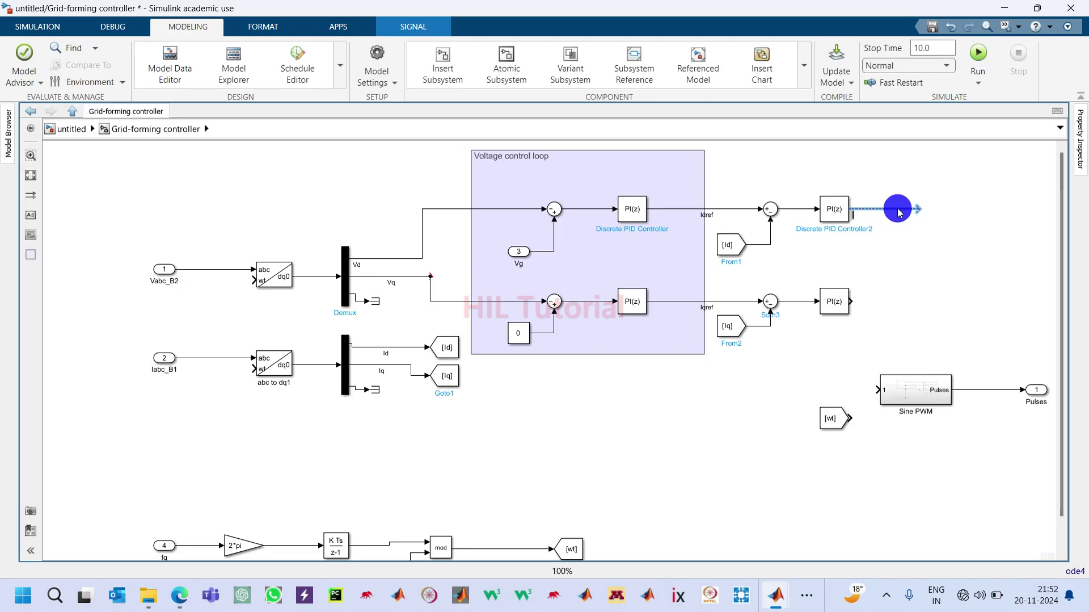
pyautogui.click(908, 248)
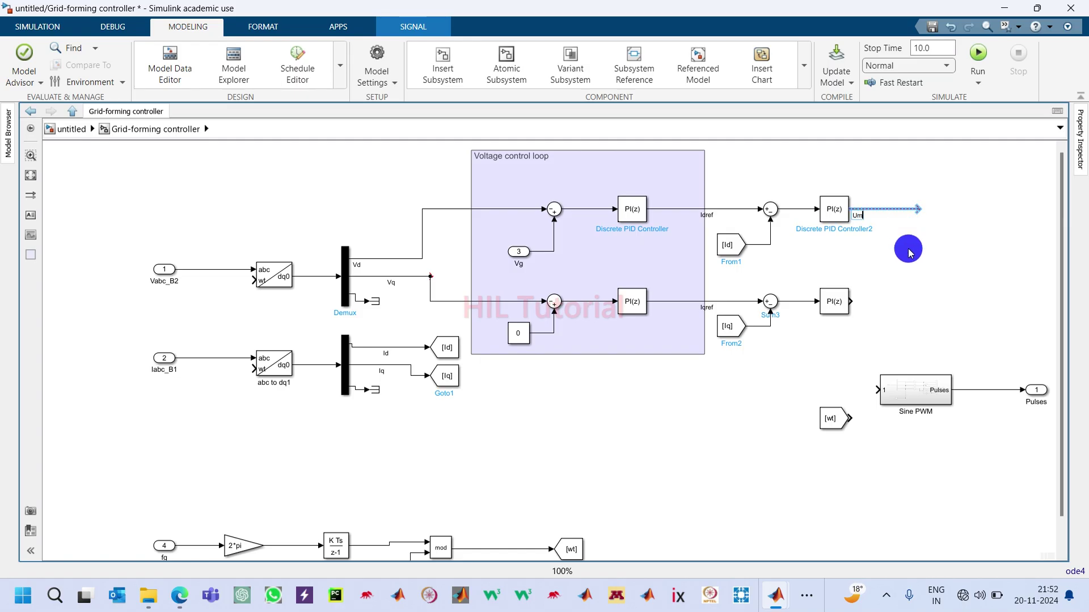
pyautogui.moveTo(856, 304); pyautogui.dragTo(922, 299)
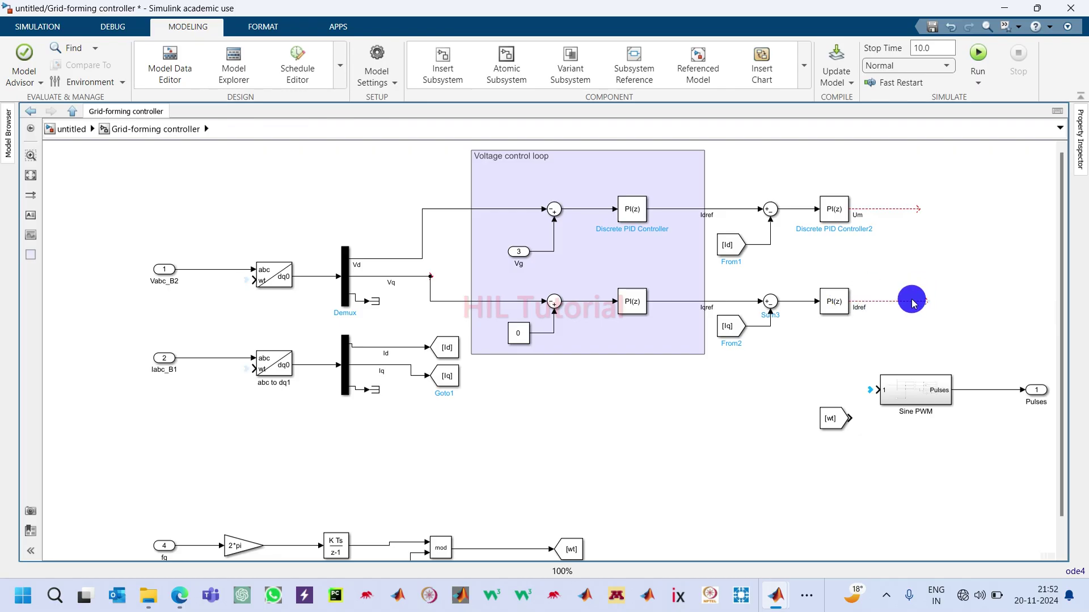
pyautogui.doubleClick(859, 303)
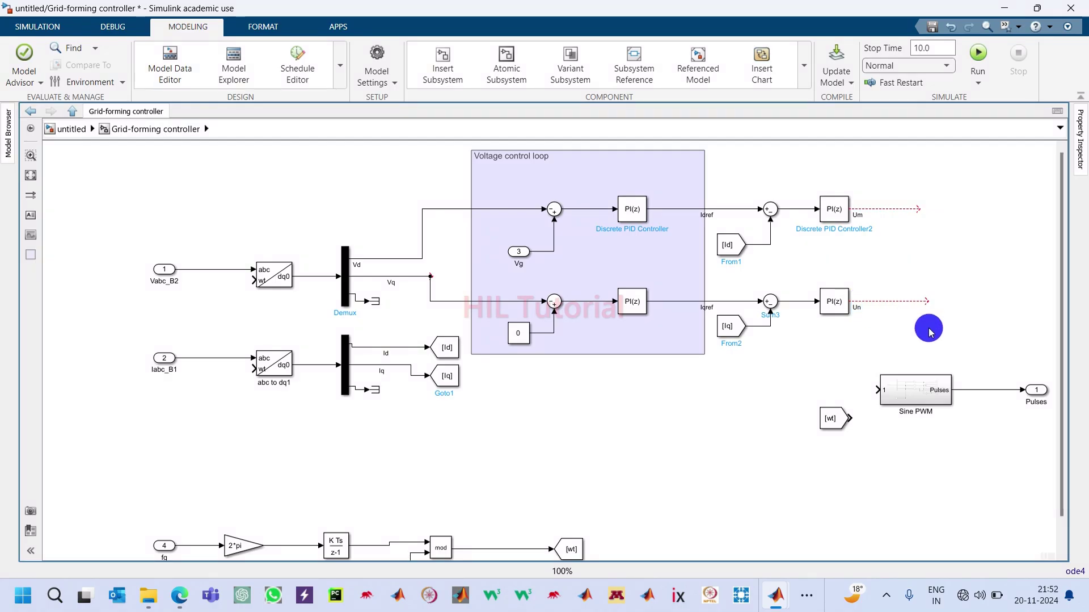
# Group the current-loop Sums, From blocks and PI controllers in an area titled "Current control loop" and move it away from the voltage loop area
pyautogui.moveTo(782, 150); pyautogui.dragTo(819, 259)
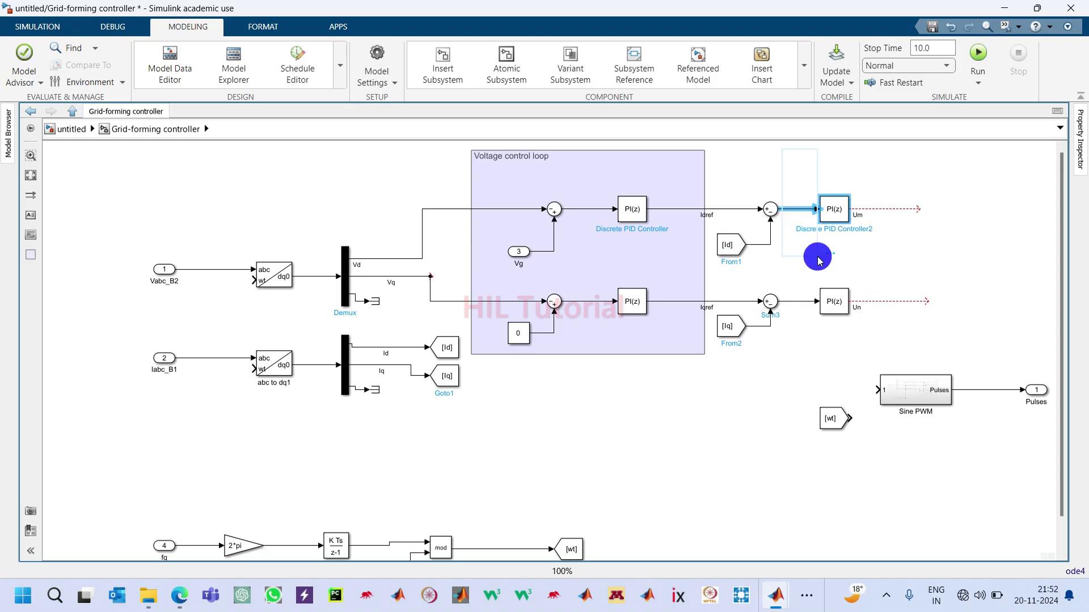
pyautogui.click(978, 248)
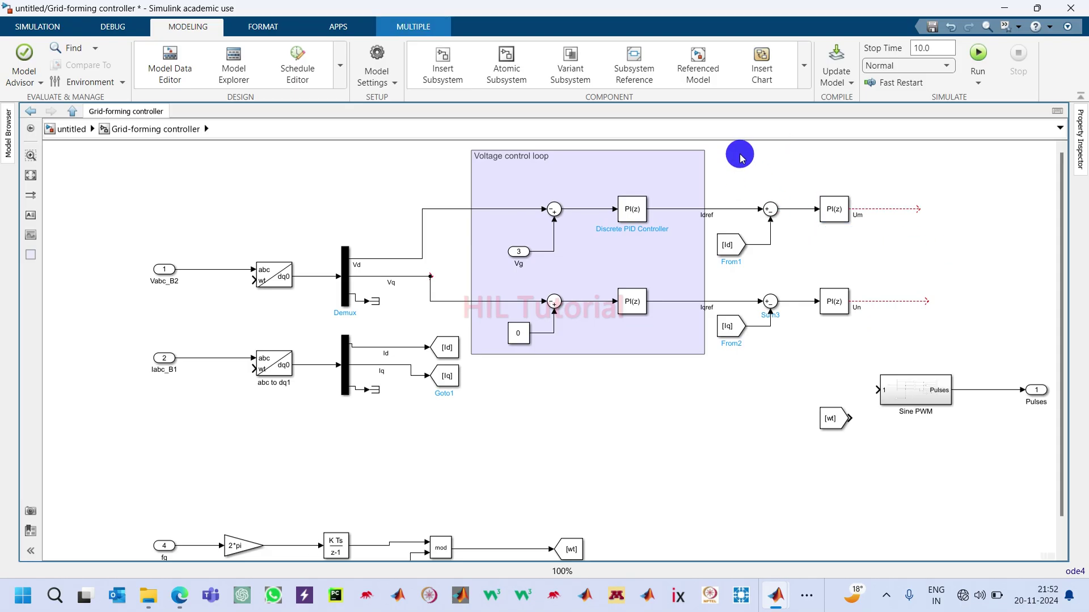
pyautogui.moveTo(740, 153); pyautogui.dragTo(903, 348)
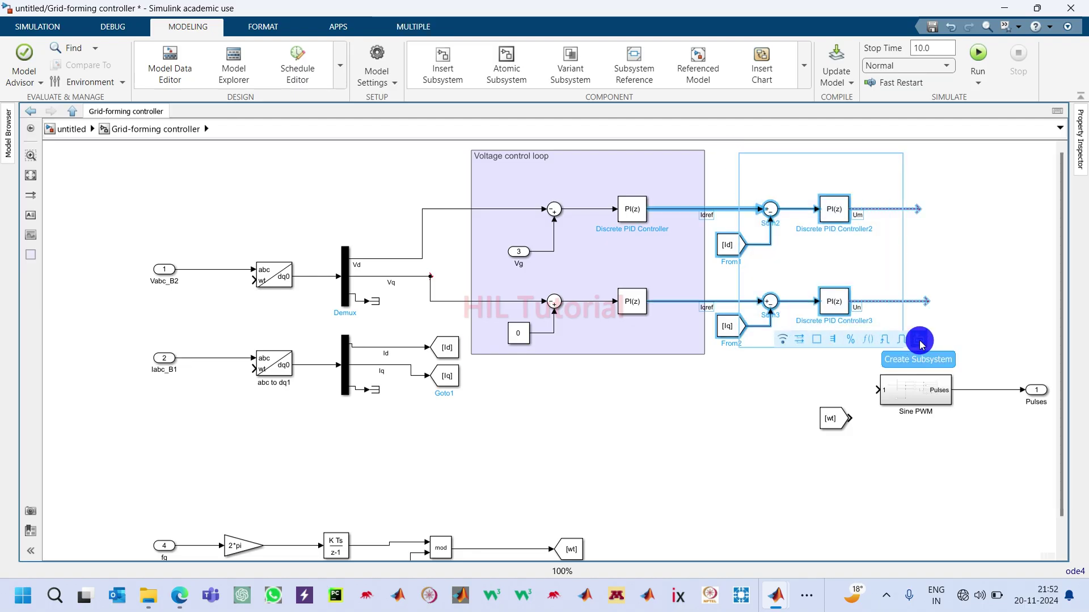
pyautogui.click(818, 340)
pyautogui.write('C')
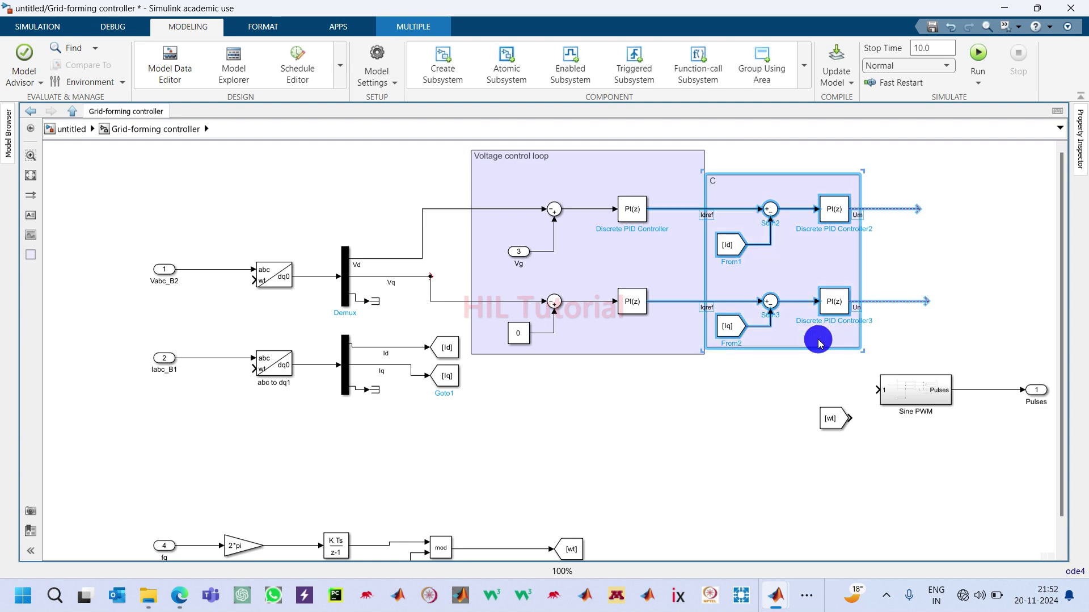
pyautogui.write('urrent control loop')
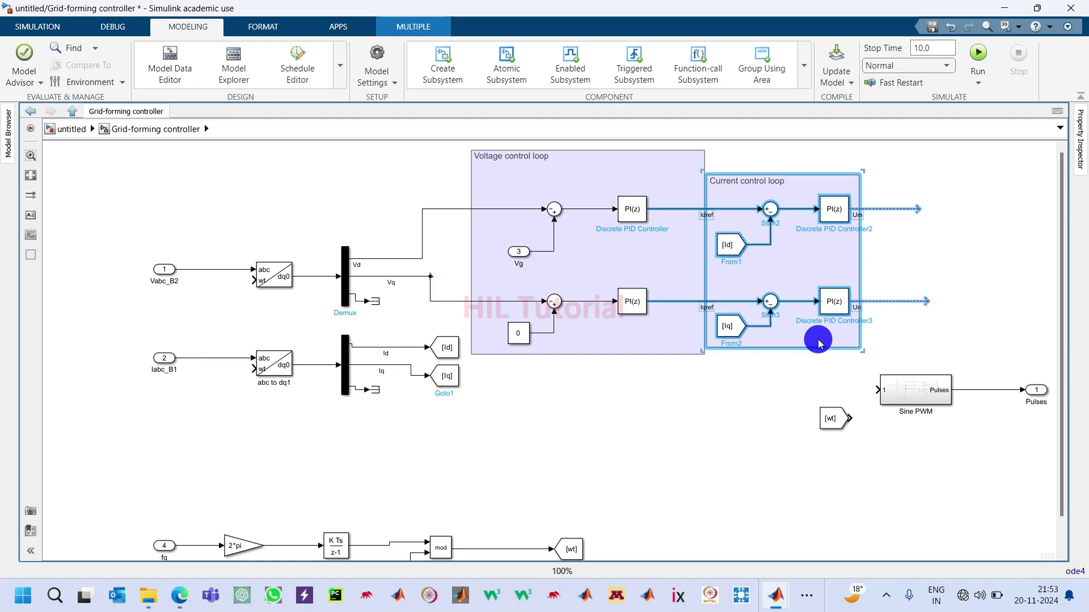
pyautogui.click(973, 291)
pyautogui.moveTo(816, 172); pyautogui.dragTo(841, 178)
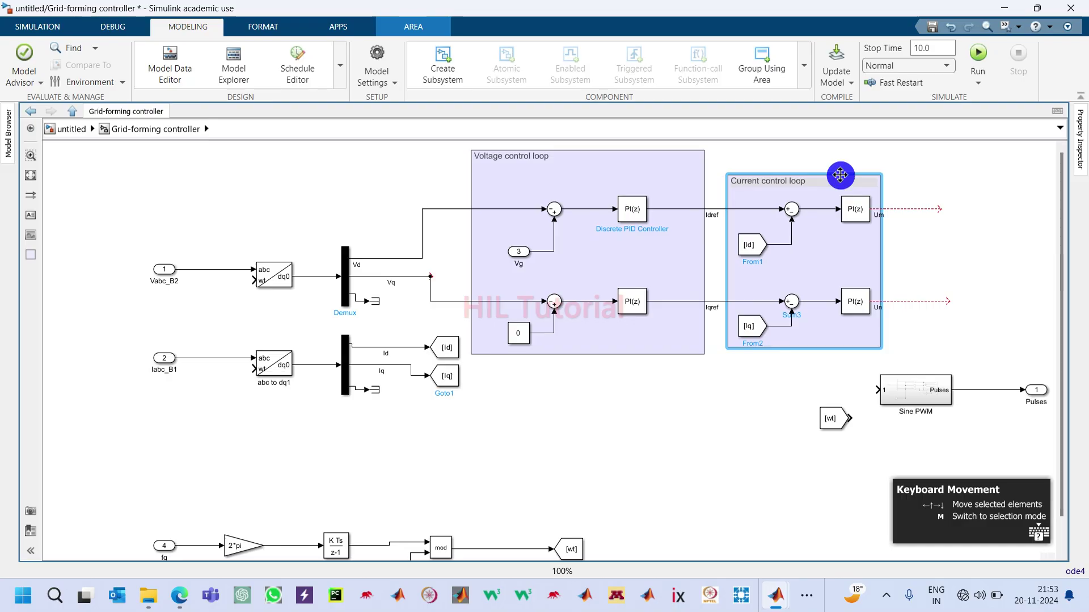
pyautogui.click(977, 238)
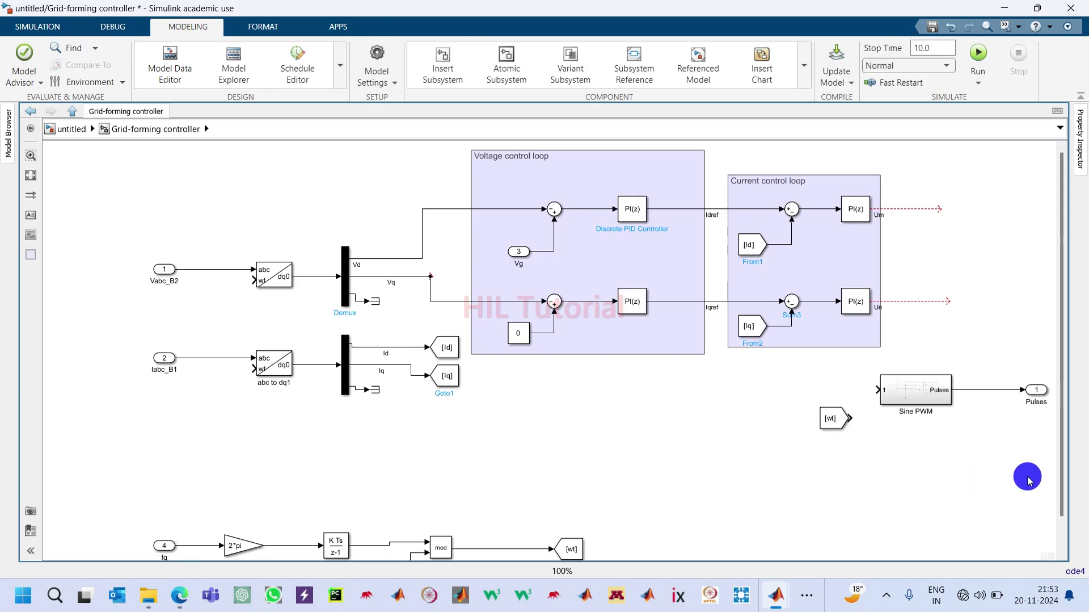
# Add a dq0 to abc block beyond the current control loop's Um and Un output lines
pyautogui.hscroll(5, 1070, 475)
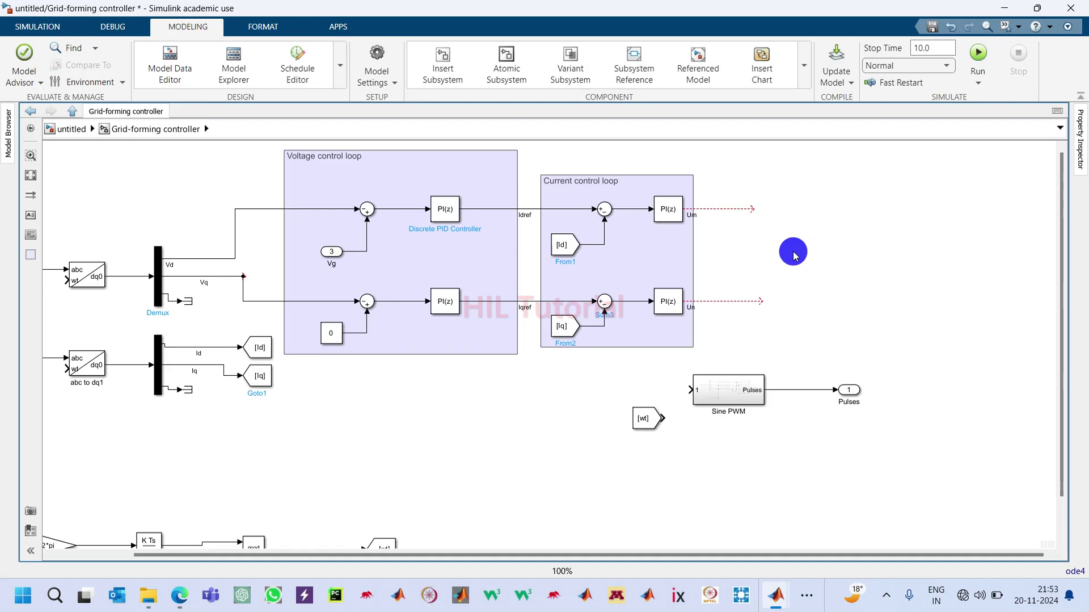
pyautogui.doubleClick(793, 246)
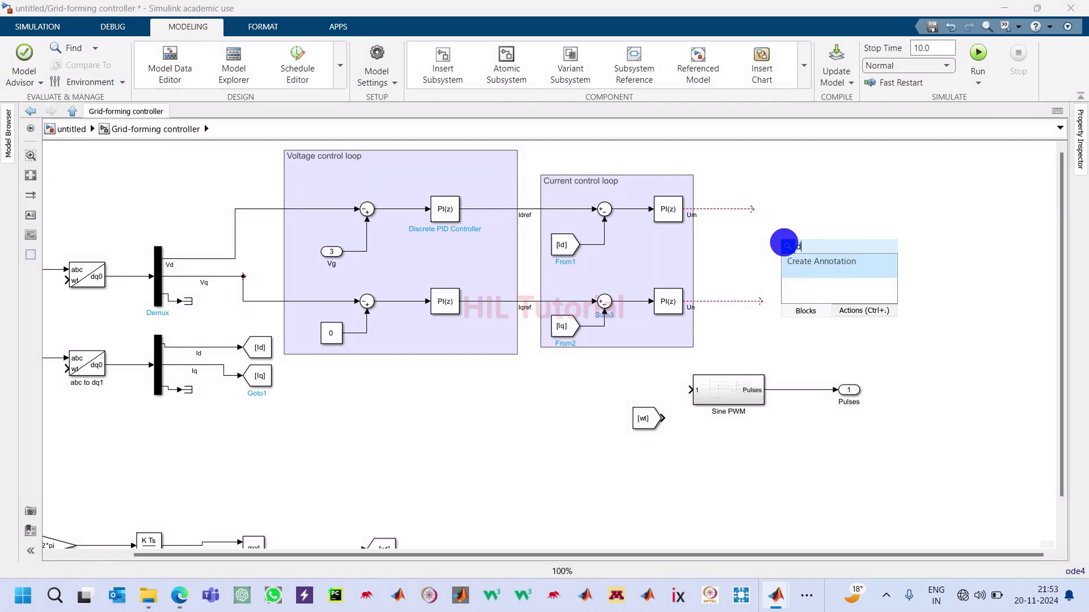
pyautogui.write('q')
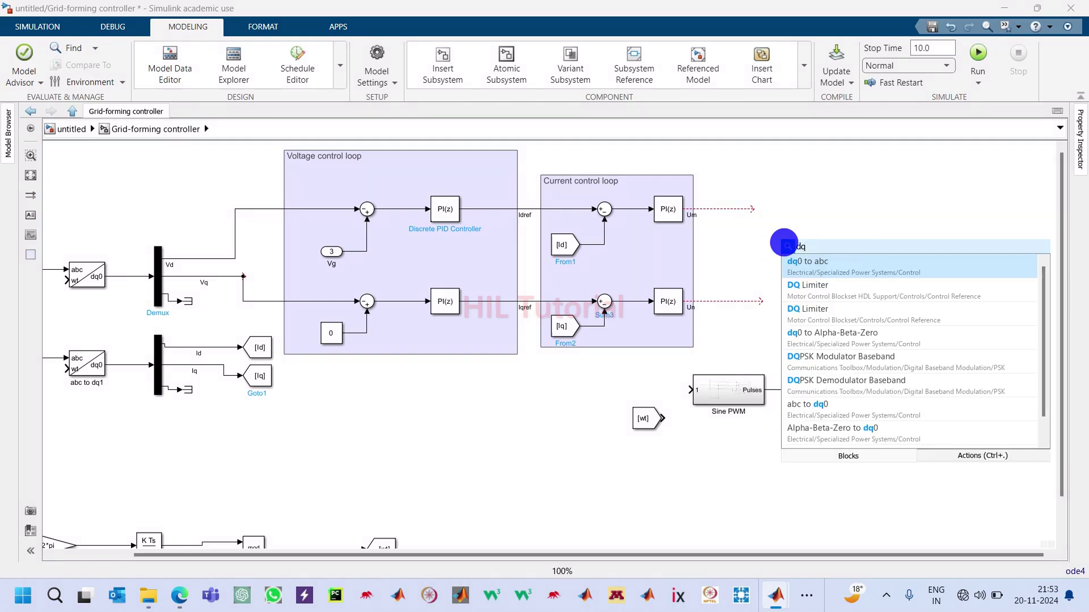
pyautogui.press('Return')
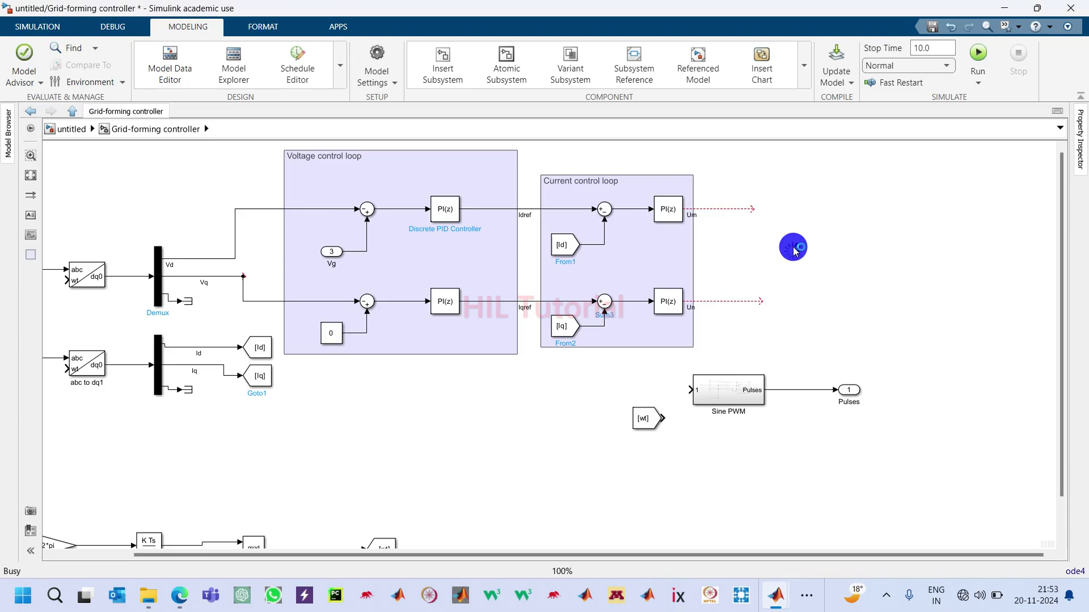
pyautogui.moveTo(790, 251); pyautogui.dragTo(846, 254)
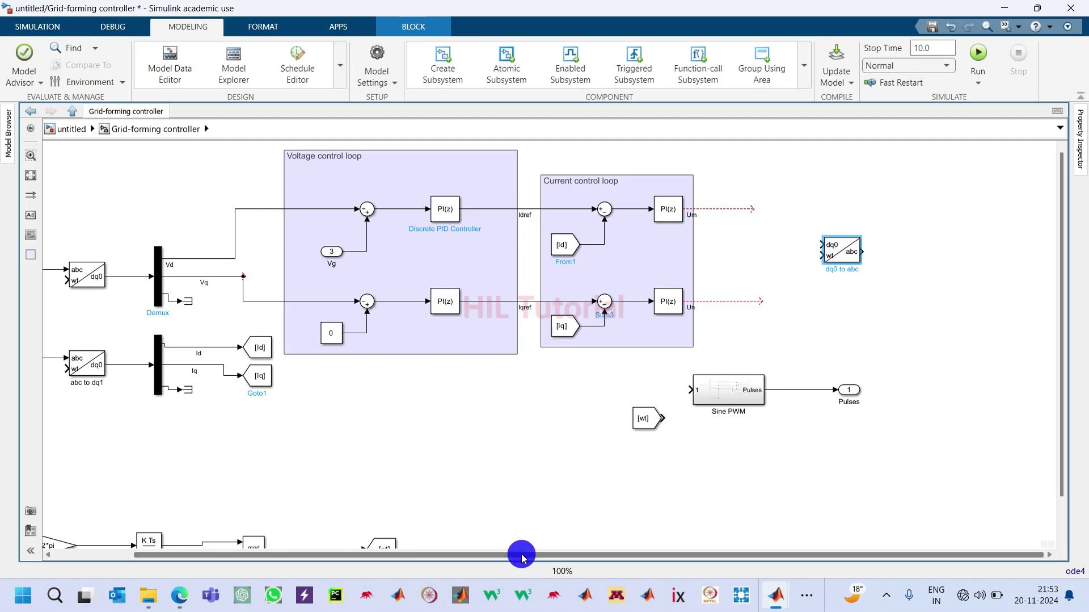
# Copy the [wt] From block between the two abc to dq0 transforms and connect it to both wt inputs
pyautogui.moveTo(522, 555); pyautogui.dragTo(372, 564)
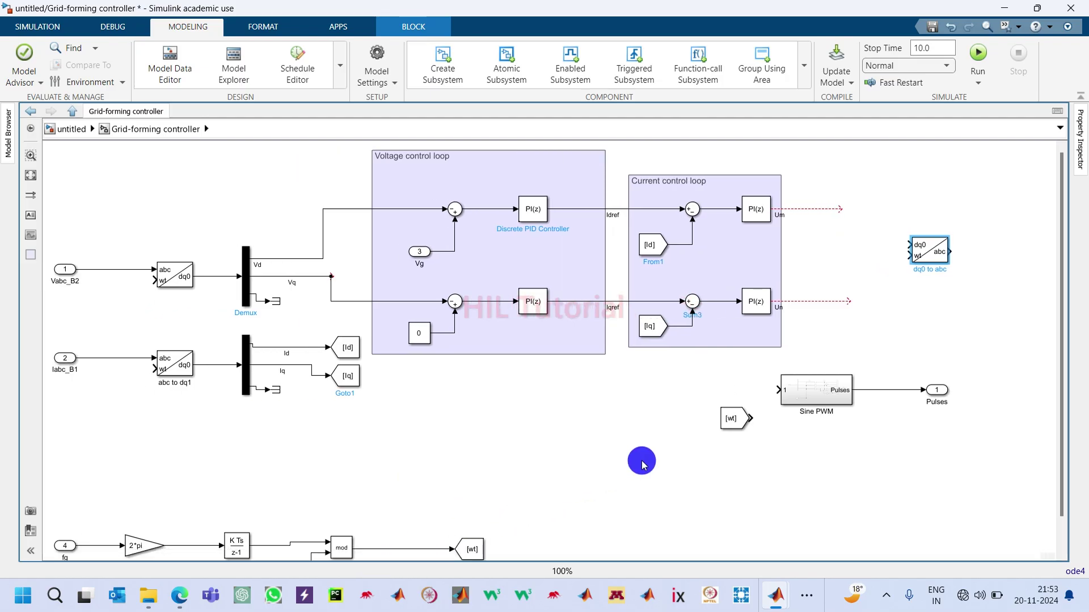
pyautogui.click(742, 423)
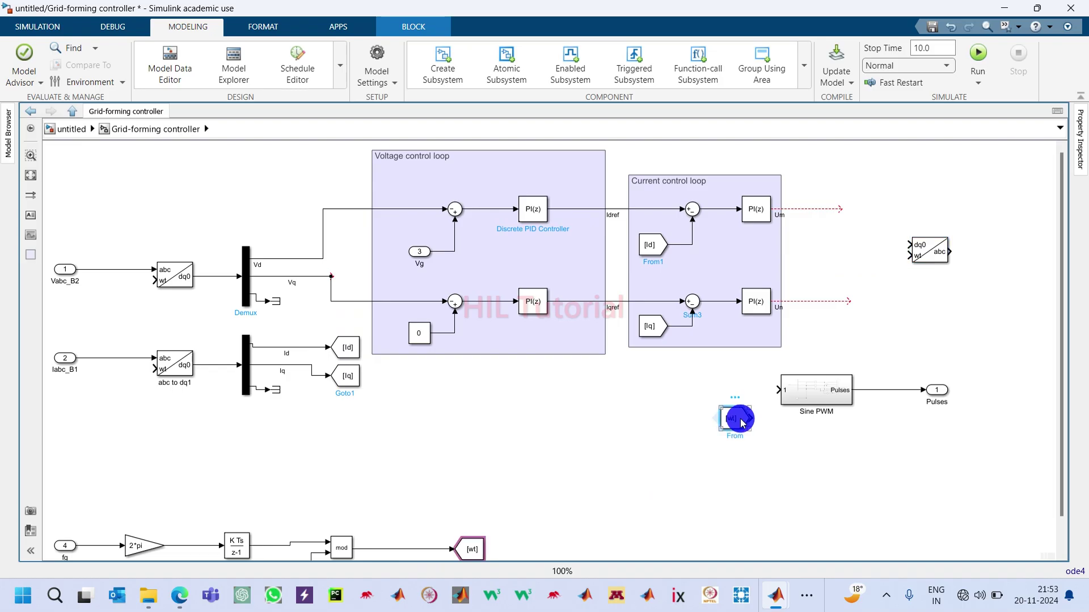
pyautogui.click(97, 436)
pyautogui.hotkey('ctrl', 'v')
pyautogui.moveTo(102, 413); pyautogui.dragTo(149, 278)
pyautogui.click(107, 392)
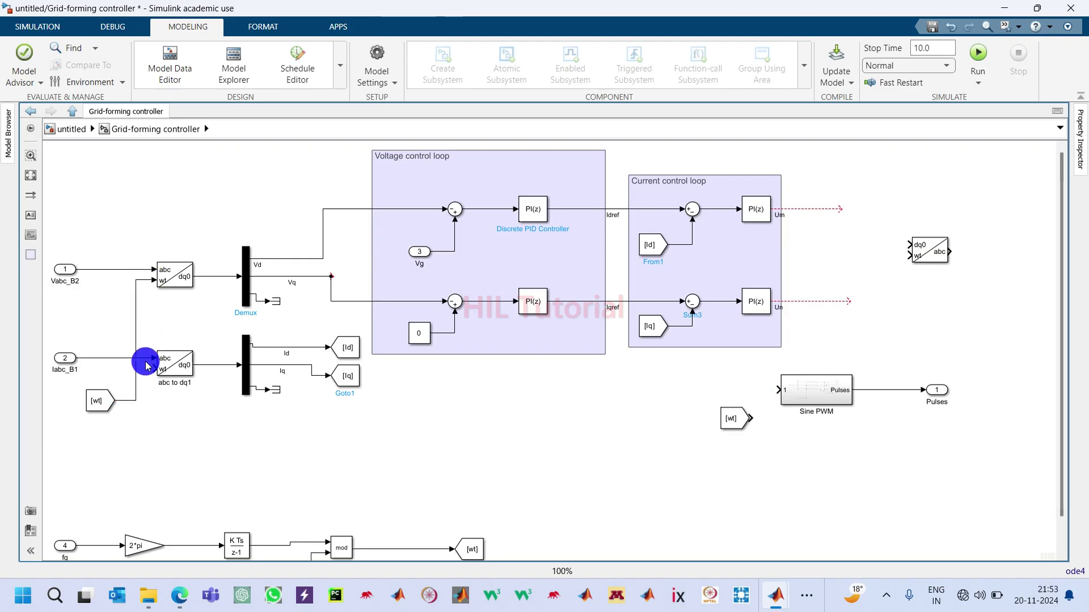
pyautogui.moveTo(146, 365); pyautogui.dragTo(141, 358)
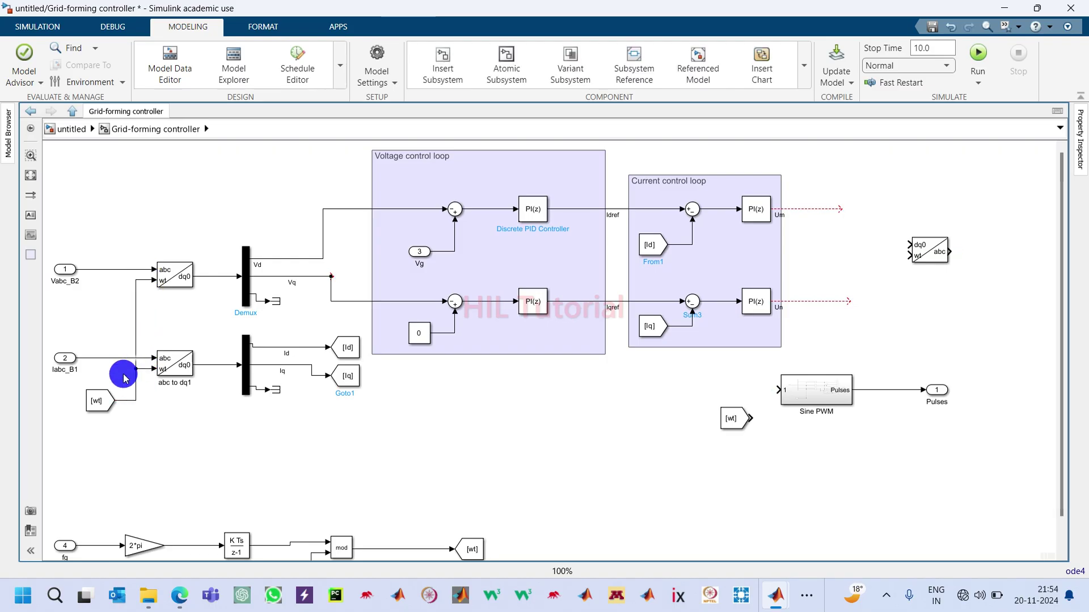
pyautogui.moveTo(97, 397); pyautogui.dragTo(111, 319)
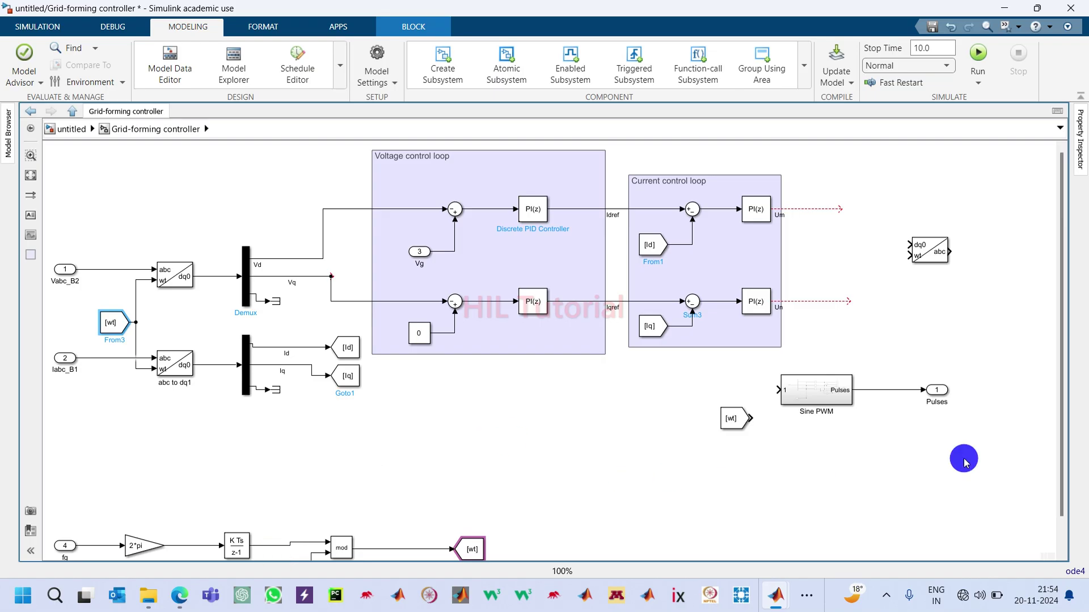
# Add a Mux with 3 inputs between the current control loop and the dq0 to abc block, and enlarge it
pyautogui.doubleClick(851, 248)
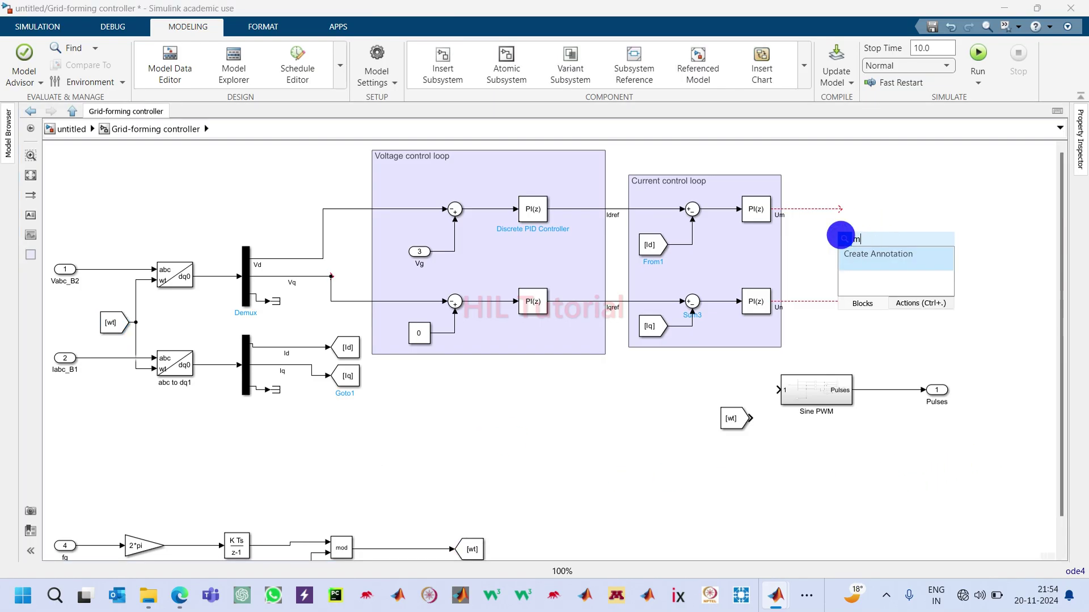
pyautogui.write('mux')
pyautogui.press('Return')
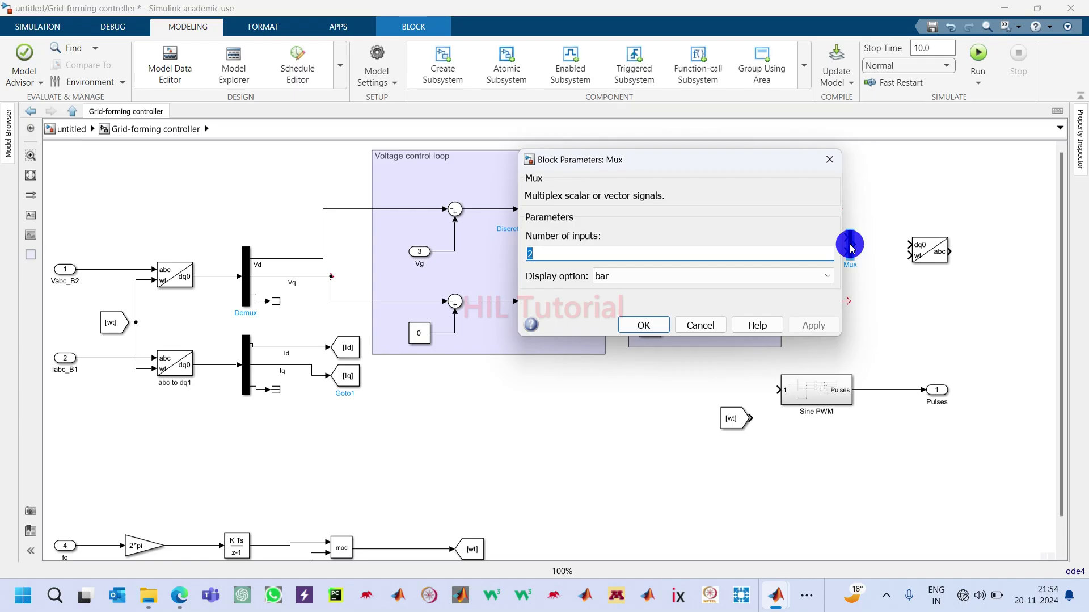
pyautogui.write('3')
pyautogui.press('Return')
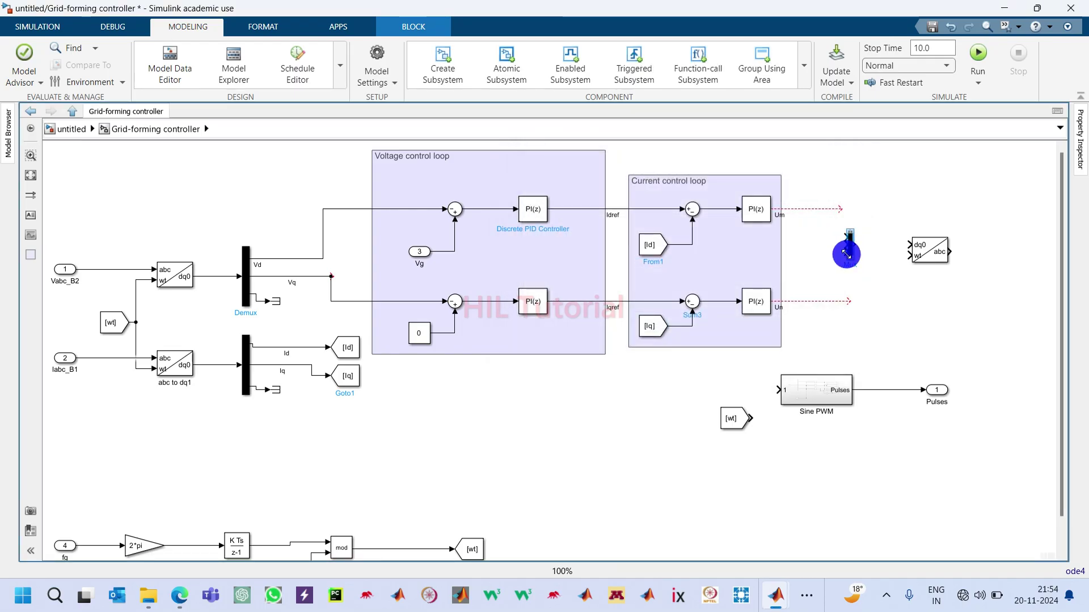
pyautogui.moveTo(848, 253); pyautogui.dragTo(877, 262)
# Connect Um, Un and a copy of the constant 0 block to the Mux's first, second and third inputs
pyautogui.moveTo(843, 209); pyautogui.dragTo(864, 219)
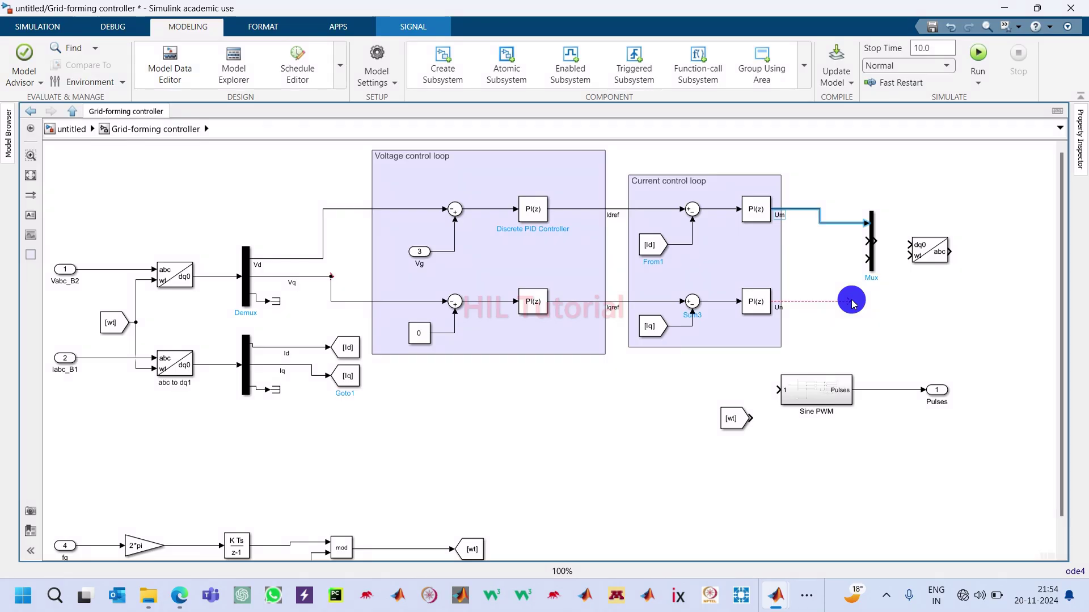
pyautogui.moveTo(853, 303); pyautogui.dragTo(856, 225)
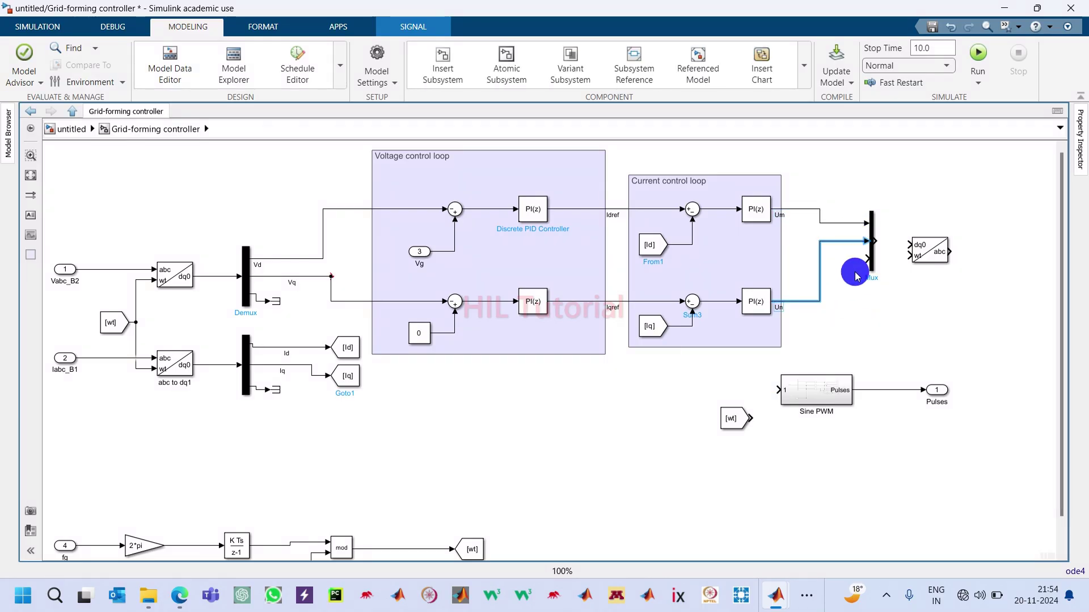
pyautogui.click(424, 337)
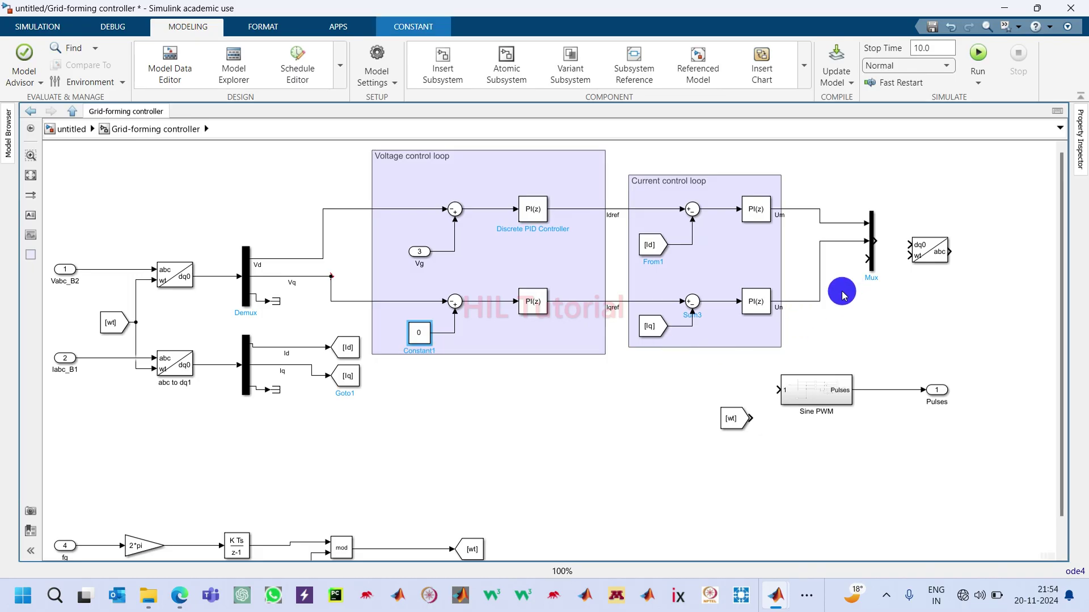
pyautogui.moveTo(846, 295)
pyautogui.mouseDown()
pyautogui.moveTo(854, 301)
pyautogui.moveTo(838, 291)
pyautogui.mouseUp()
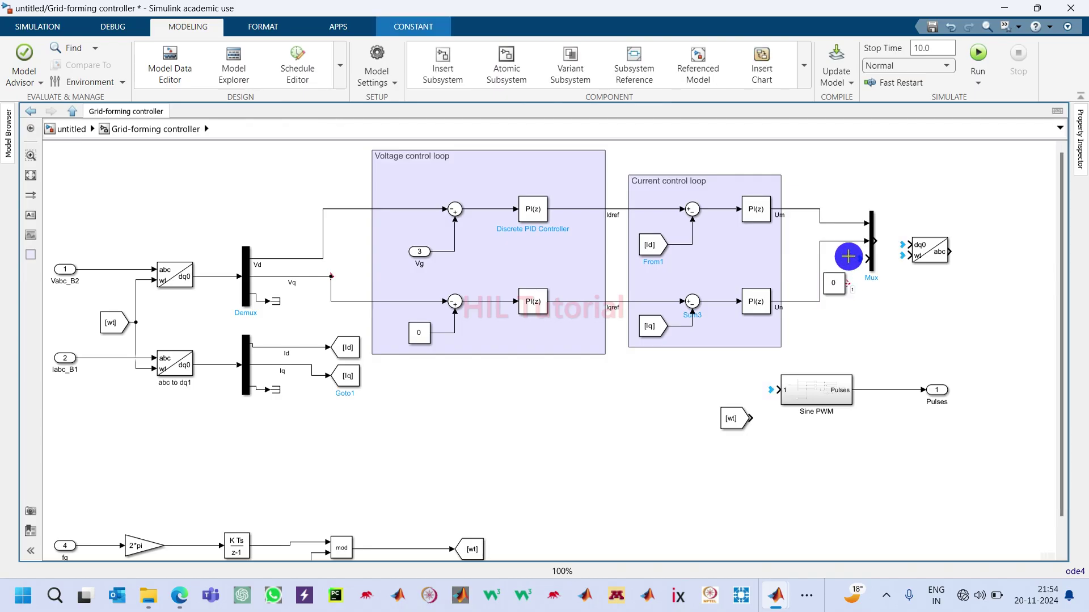
pyautogui.keyDown('ctrl'); pyautogui.click(876, 244); pyautogui.keyUp('ctrl')
pyautogui.click(869, 230)
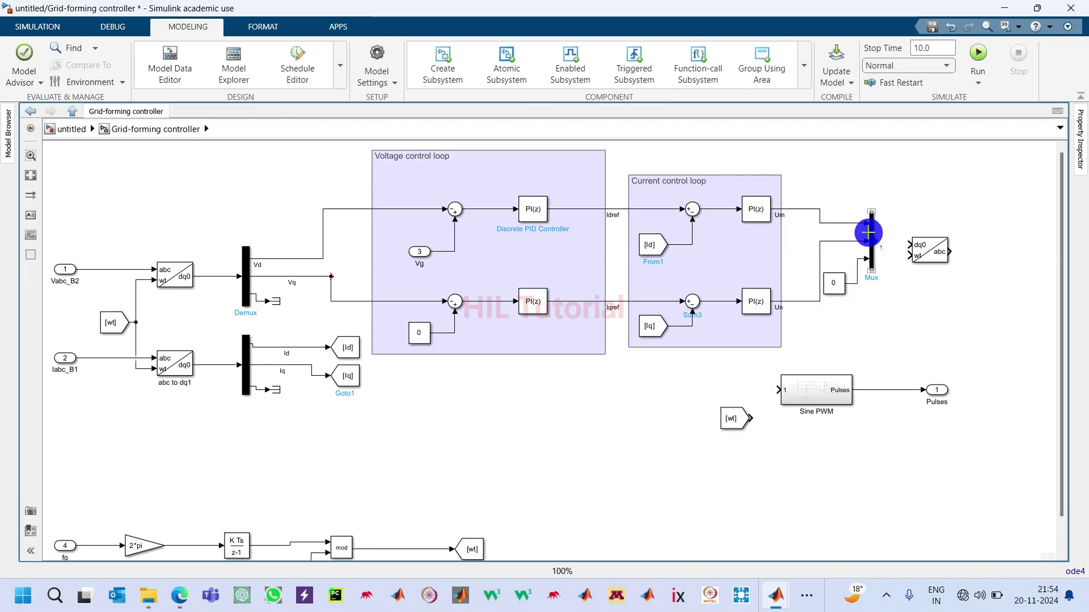
# Connect the Mux output to the dq0 to abc block's dq0 input and the spare [wt] From block to its wt input
pyautogui.moveTo(868, 232); pyautogui.dragTo(907, 244)
pyautogui.click(927, 259)
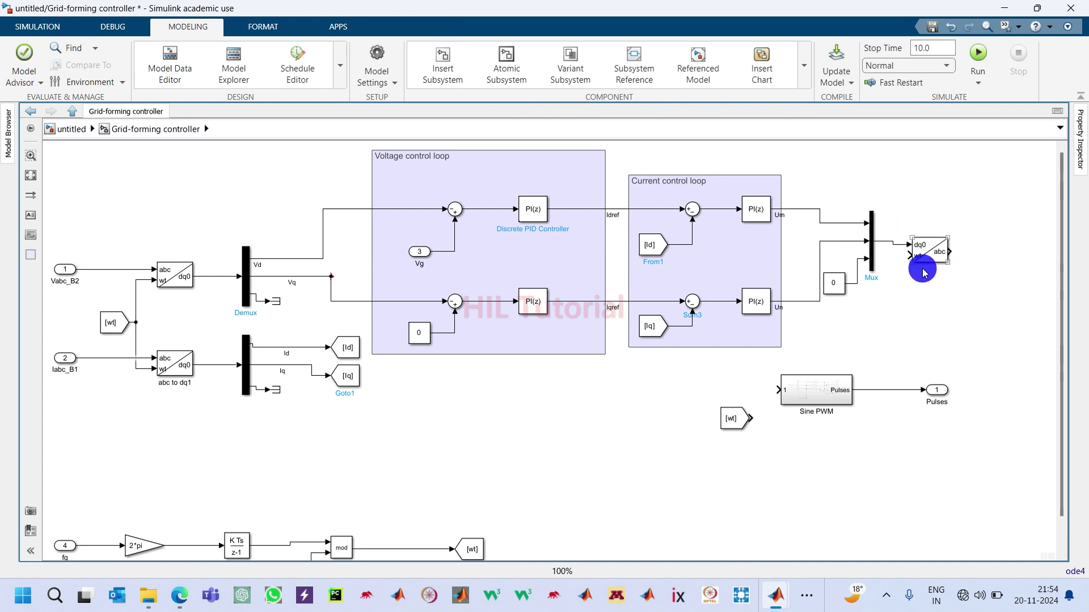
pyautogui.click(946, 284)
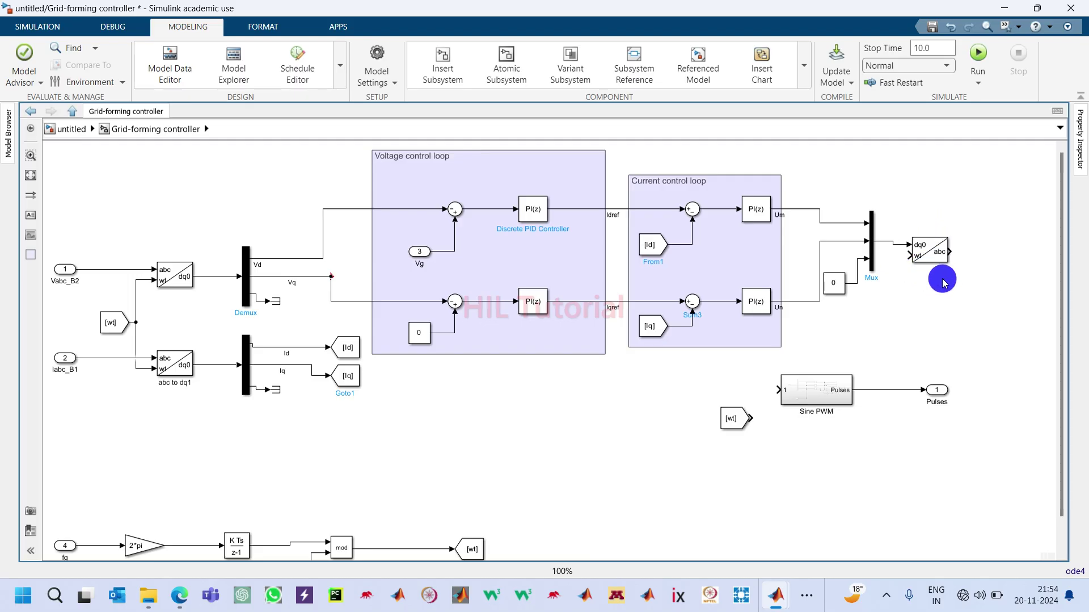
pyautogui.moveTo(732, 418); pyautogui.dragTo(906, 250)
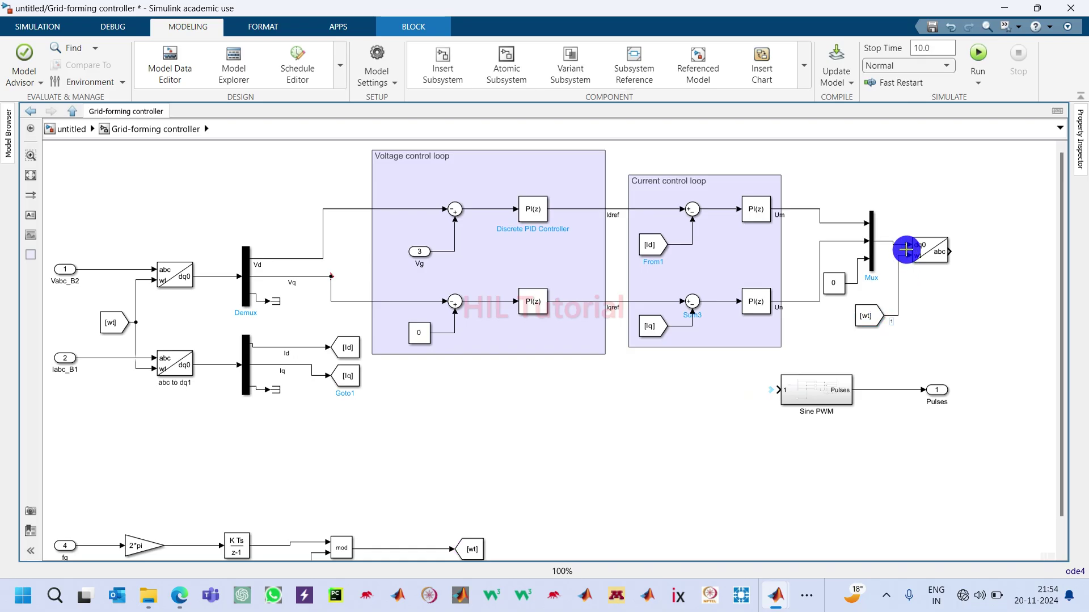
pyautogui.click(933, 299)
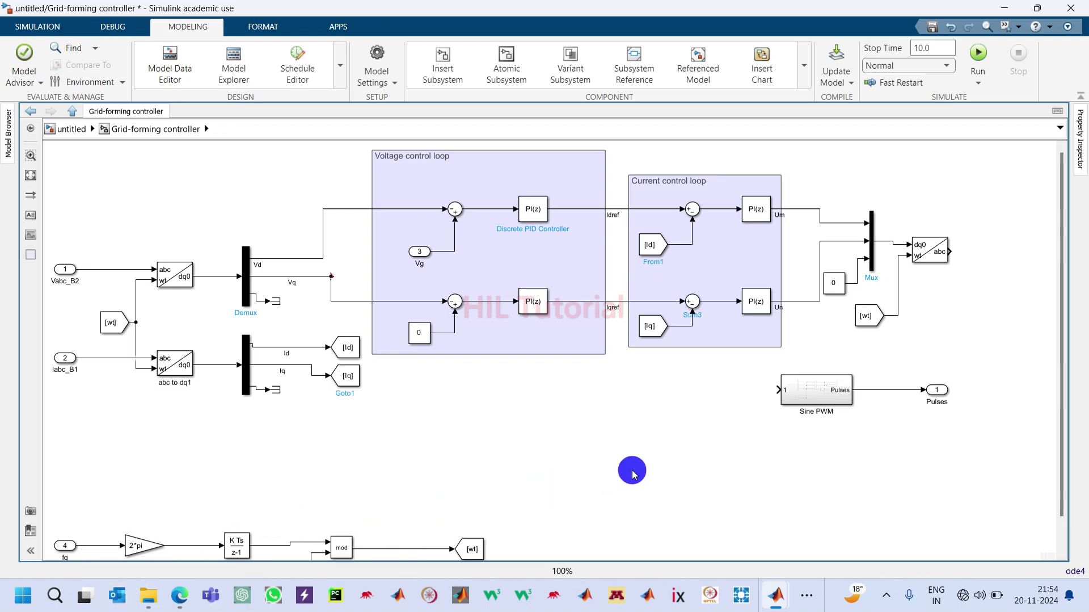
# Move Sine PWM and its Pulses port farther from the transform, and connect a new Gain block to the dq0 to abc output
pyautogui.moveTo(767, 368); pyautogui.dragTo(950, 406)
pyautogui.moveTo(837, 402); pyautogui.dragTo(953, 451)
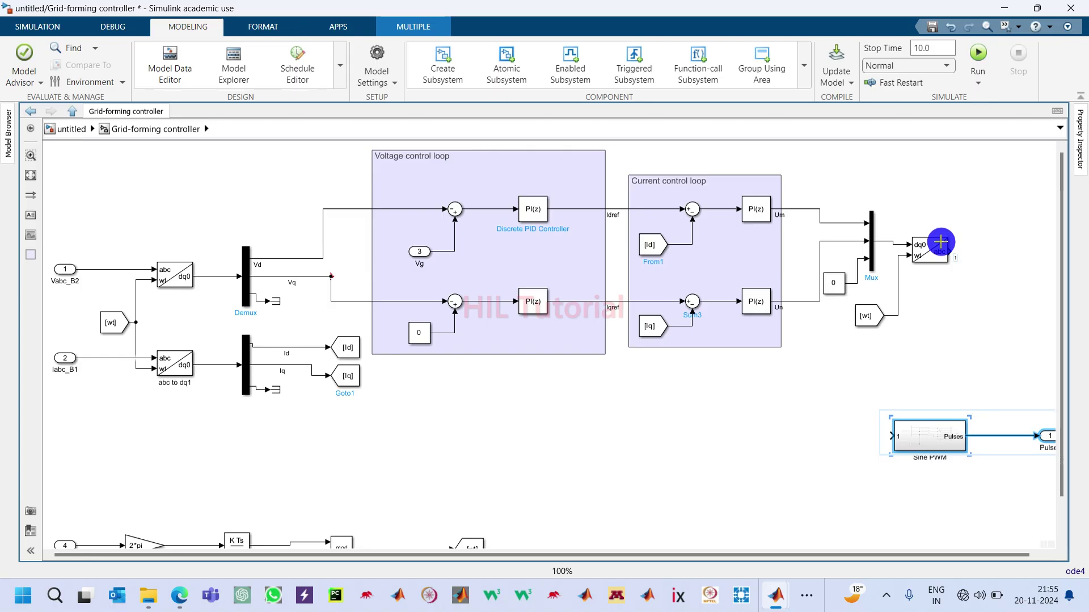
pyautogui.moveTo(940, 242); pyautogui.dragTo(985, 255)
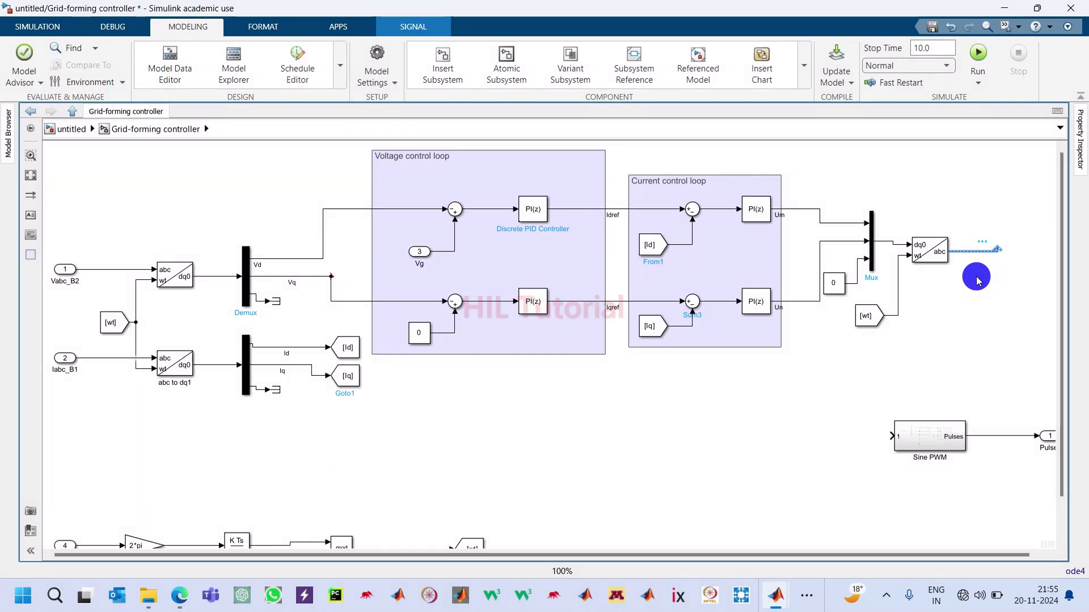
pyautogui.doubleClick(967, 268)
pyautogui.write('gain')
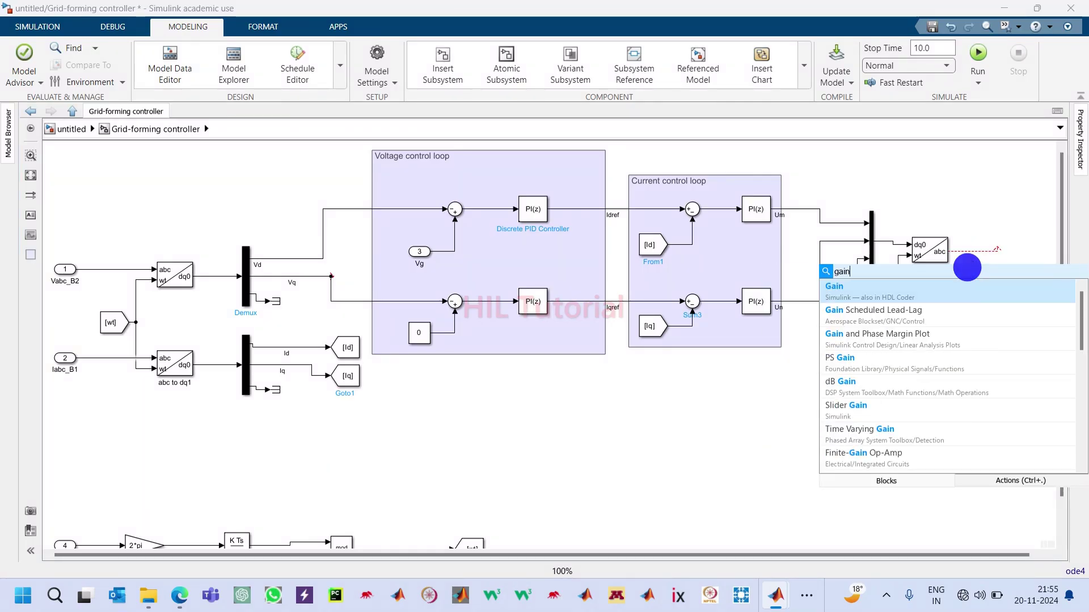
pyautogui.press('Return')
pyautogui.moveTo(978, 281); pyautogui.dragTo(1021, 250)
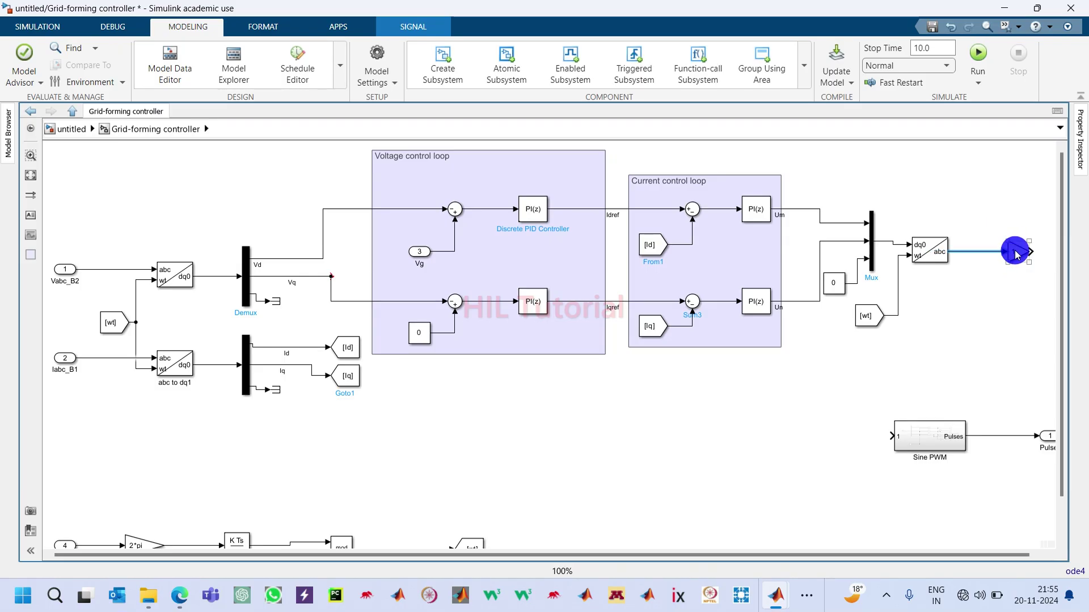
pyautogui.moveTo(1016, 248); pyautogui.dragTo(985, 254)
# Set the gain of the block after the dq0 to abc transform to 2/800
pyautogui.click(979, 243)
pyautogui.doubleClick(979, 243)
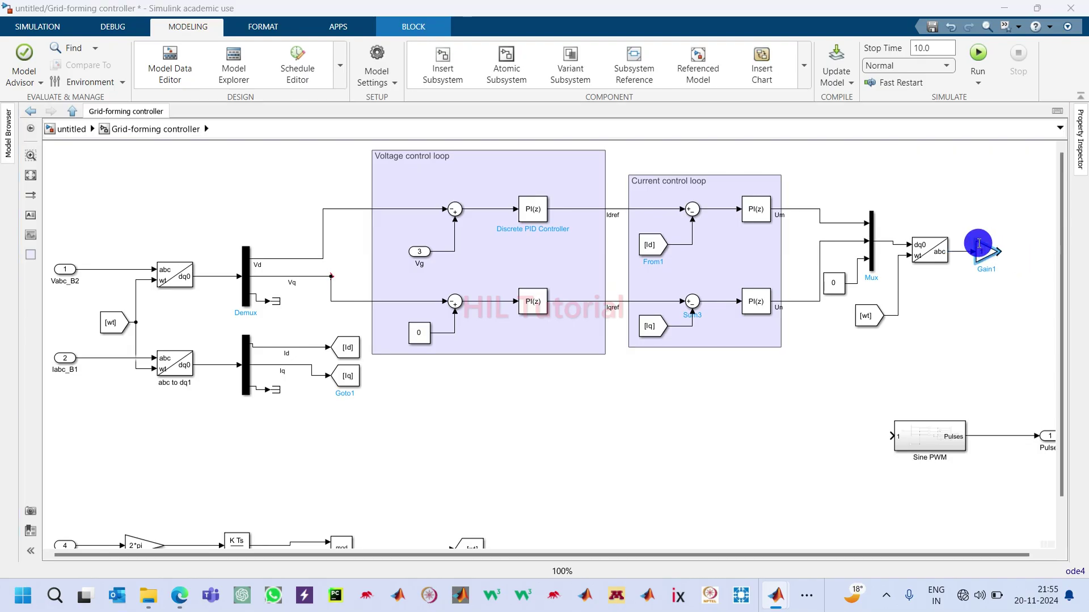
pyautogui.write('2/800')
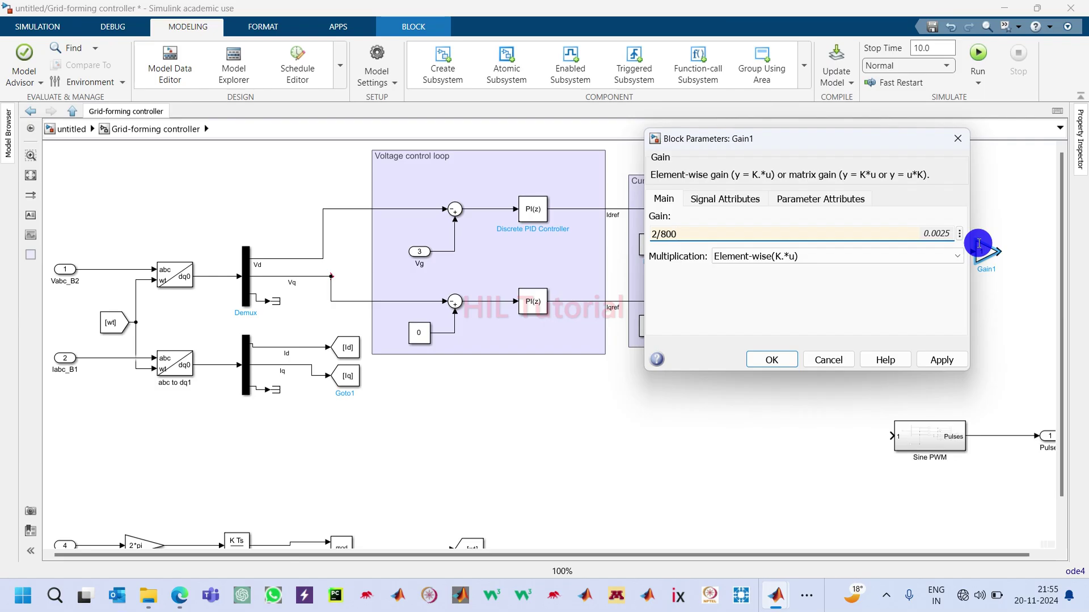
pyautogui.press('Return')
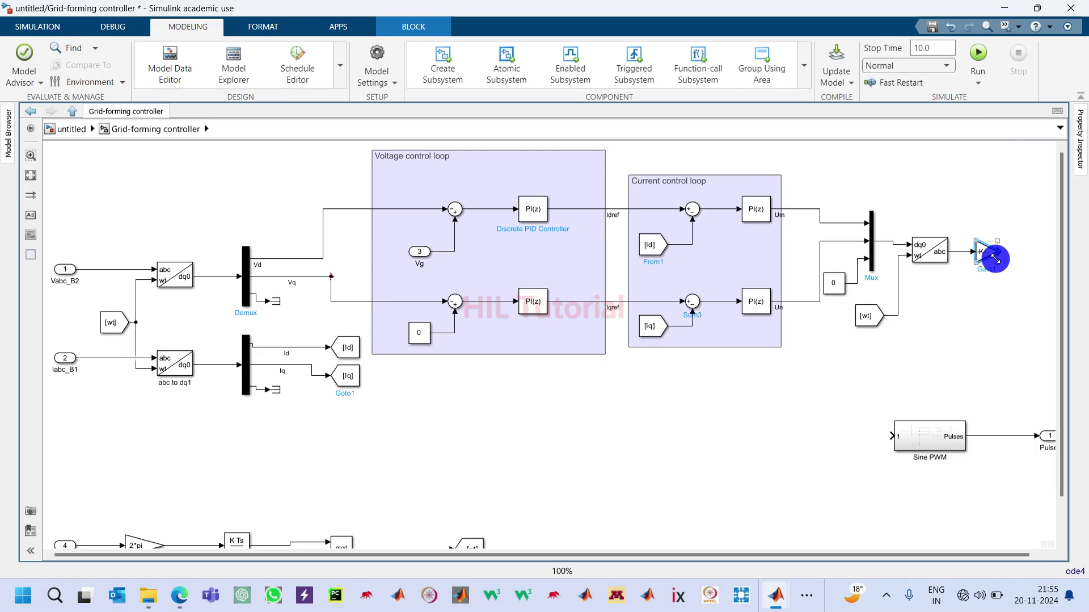
pyautogui.click(969, 227)
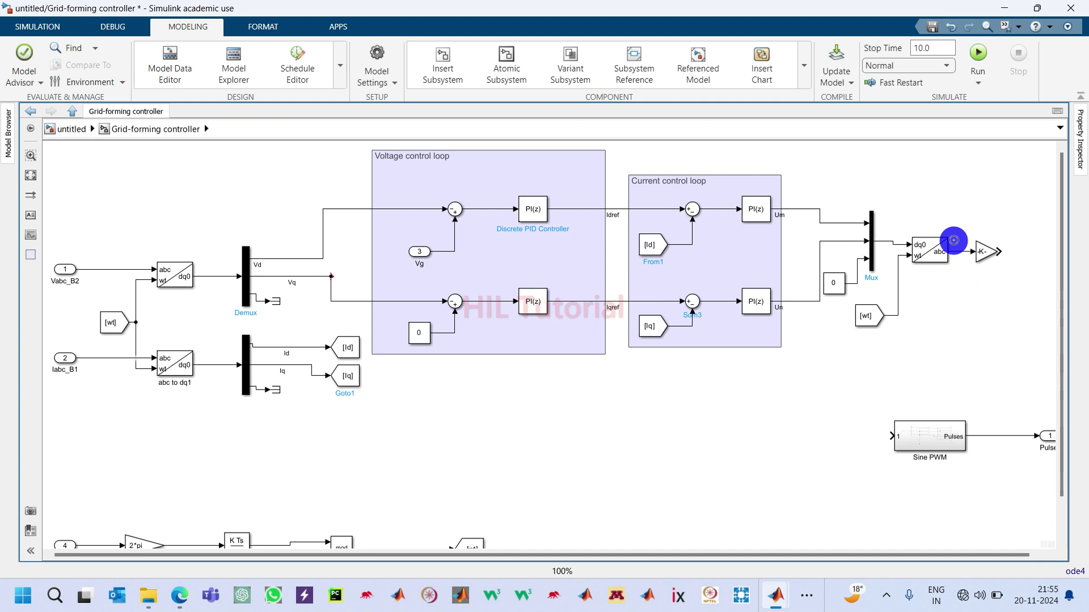
# Inspect the Carrier signal's output values inside the Sine PWM subsystem
pyautogui.click(946, 437)
pyautogui.doubleClick(943, 441)
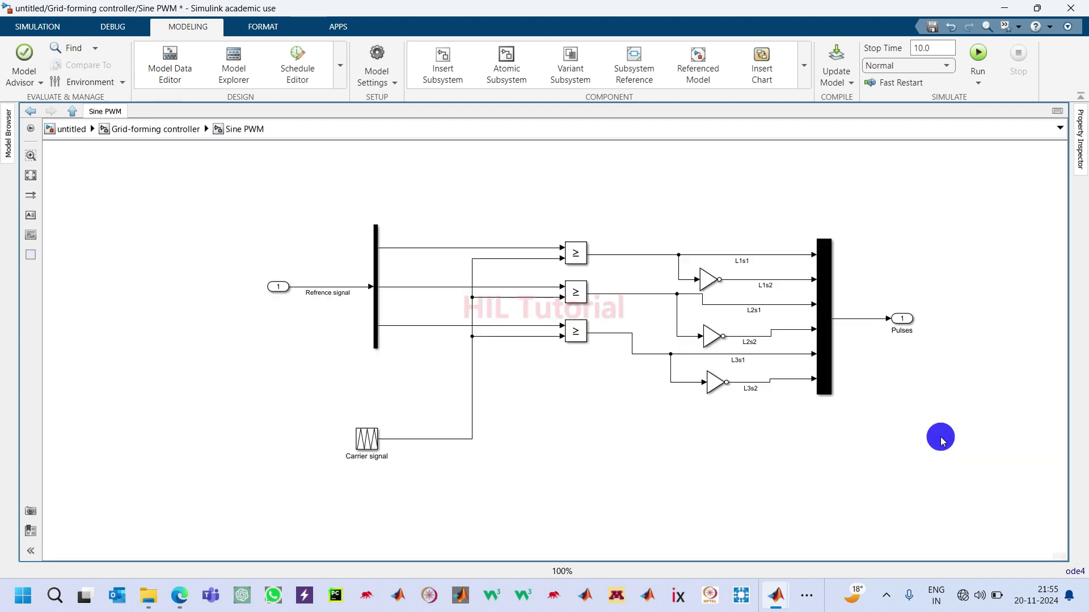
pyautogui.click(370, 438)
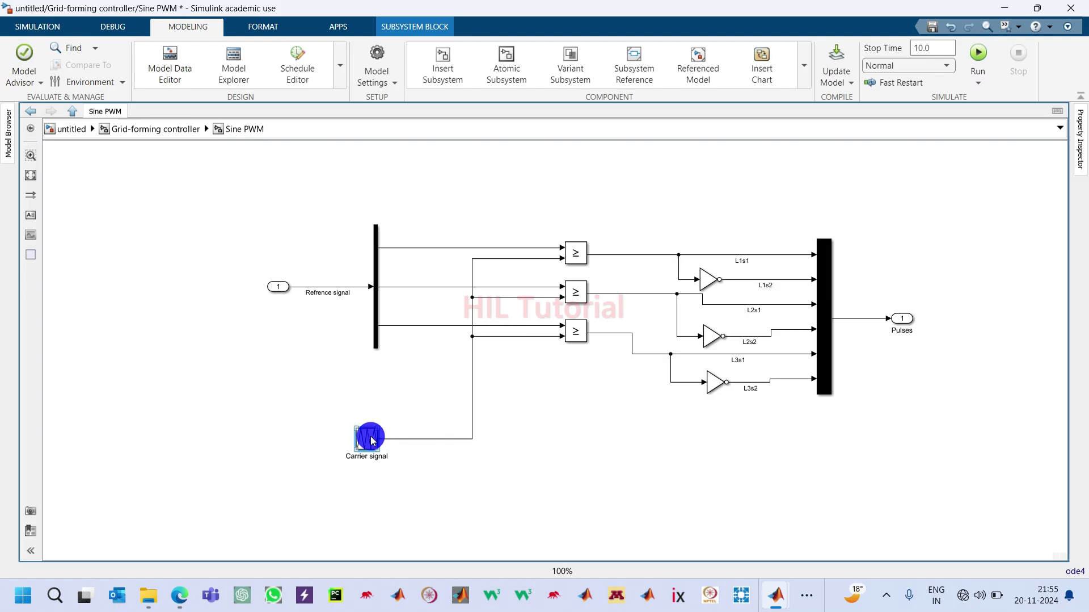
pyautogui.doubleClick(371, 439)
pyautogui.click(413, 472)
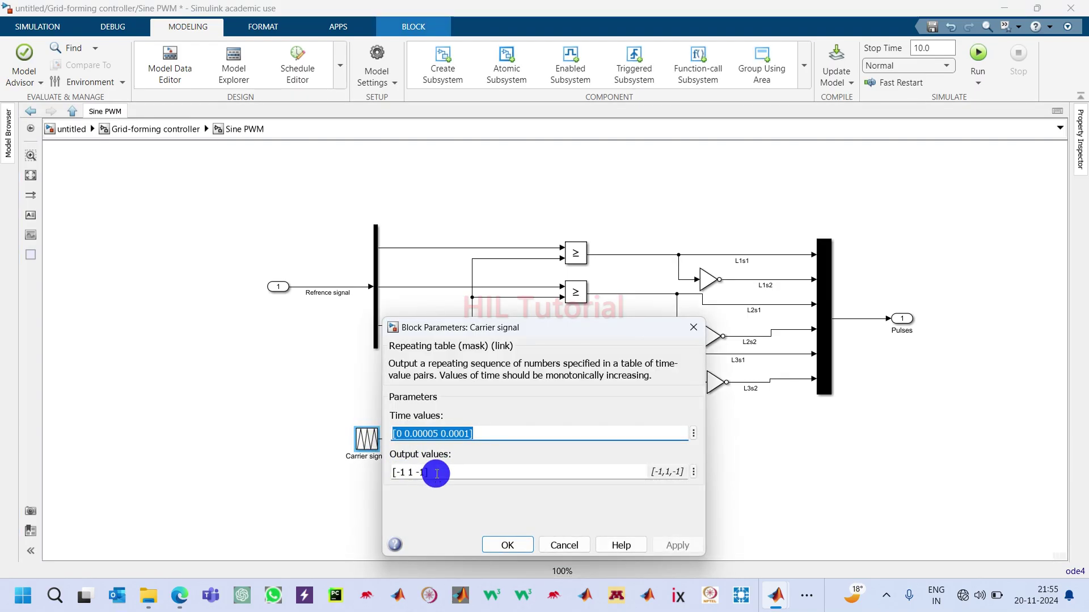
pyautogui.moveTo(437, 473); pyautogui.dragTo(416, 472)
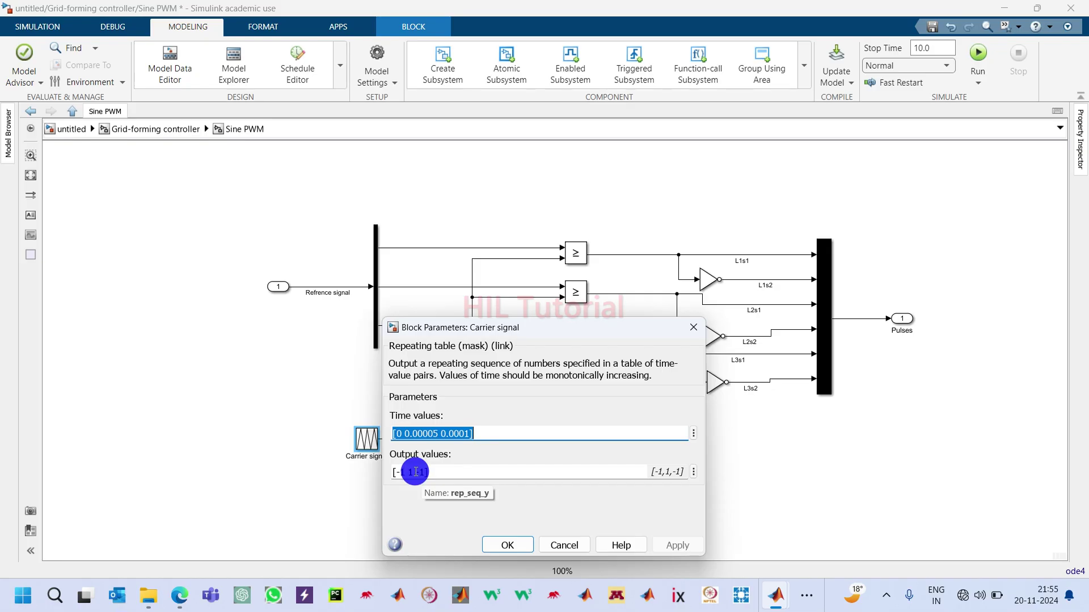
pyautogui.click(509, 543)
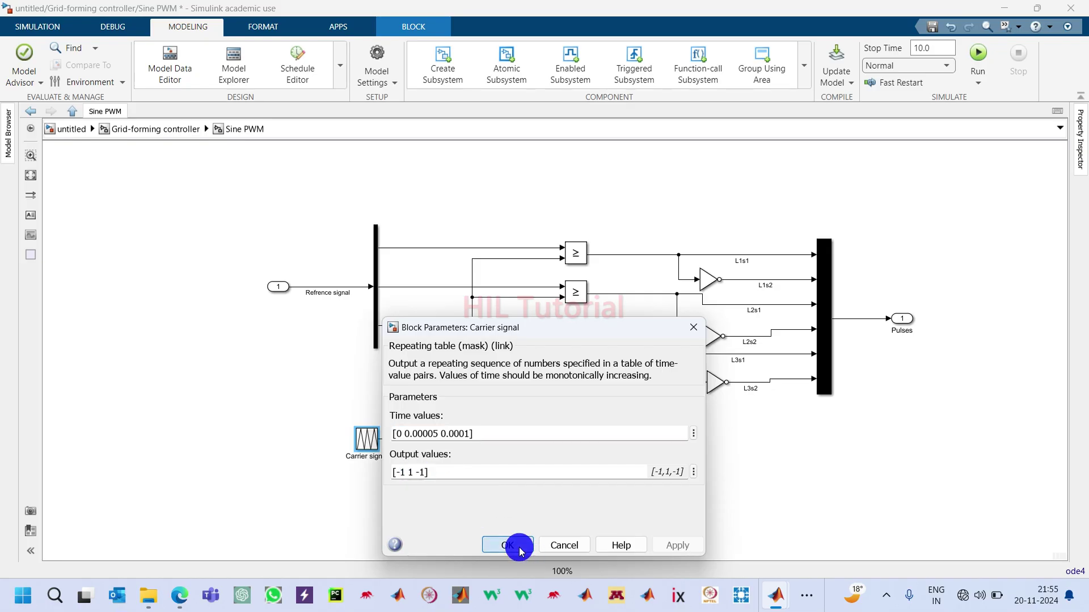
# Connect the Gain output to the Sine PWM input in the Grid-forming controller and label the line "Reference signal"
pyautogui.click(163, 130)
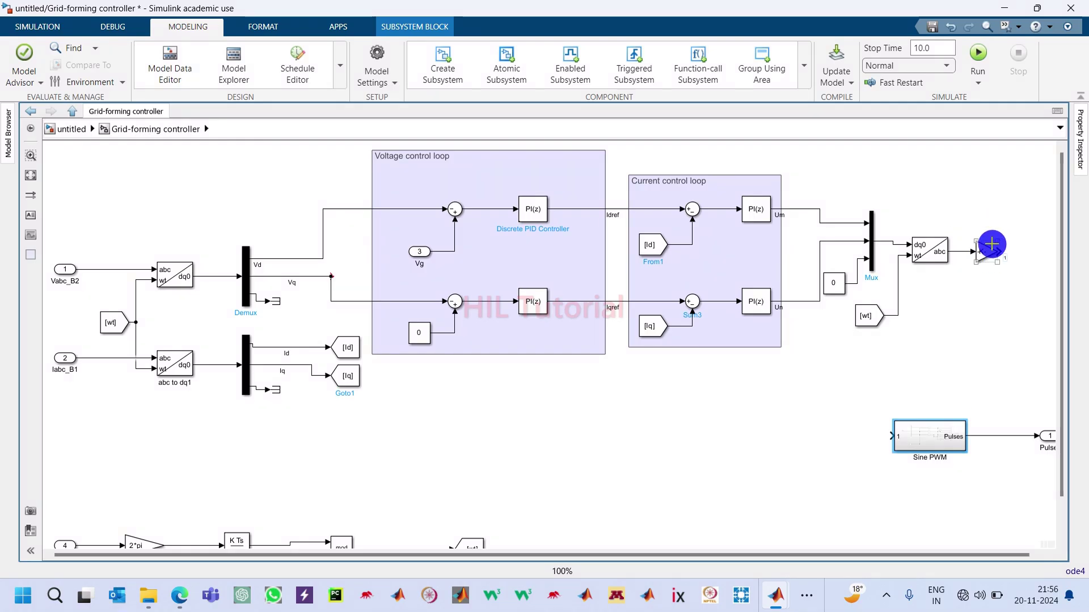
pyautogui.moveTo(993, 244)
pyautogui.mouseDown()
pyautogui.moveTo(1026, 279)
pyautogui.moveTo(880, 414)
pyautogui.moveTo(882, 429)
pyautogui.mouseUp()
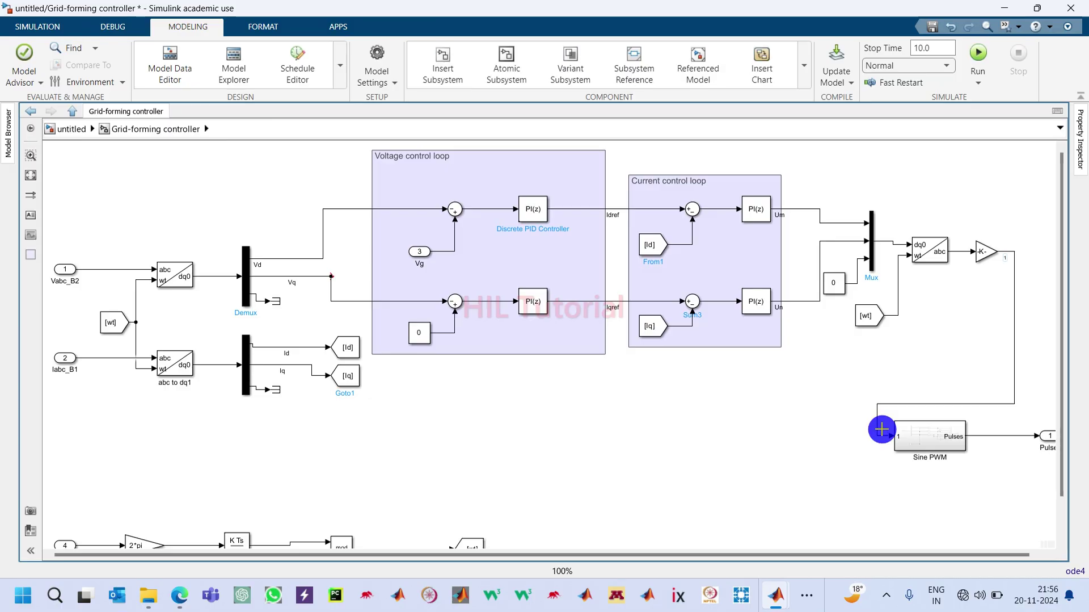
pyautogui.click(963, 404)
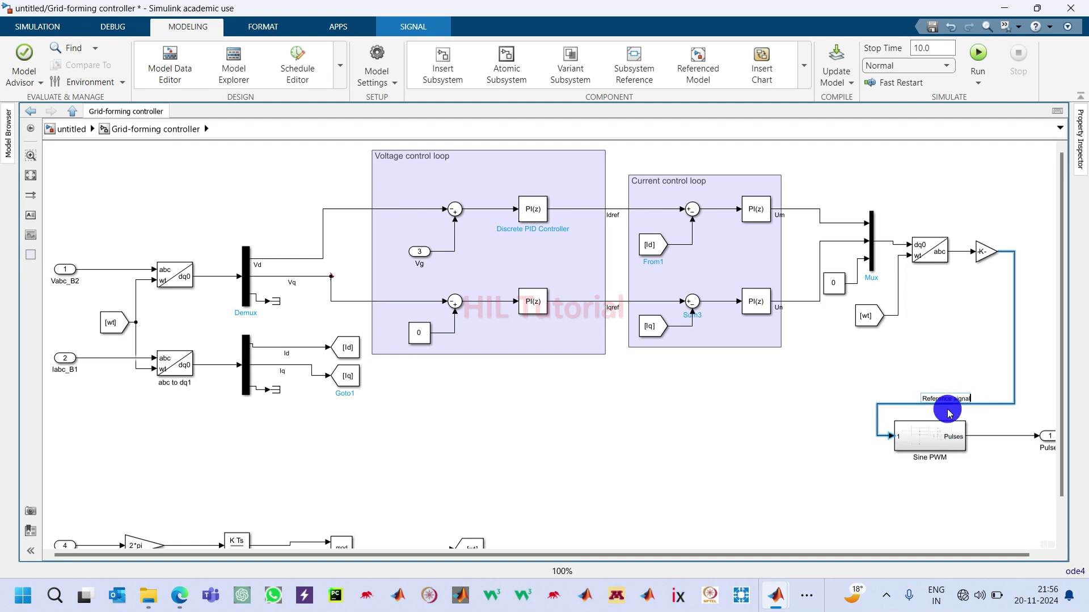
pyautogui.click(975, 471)
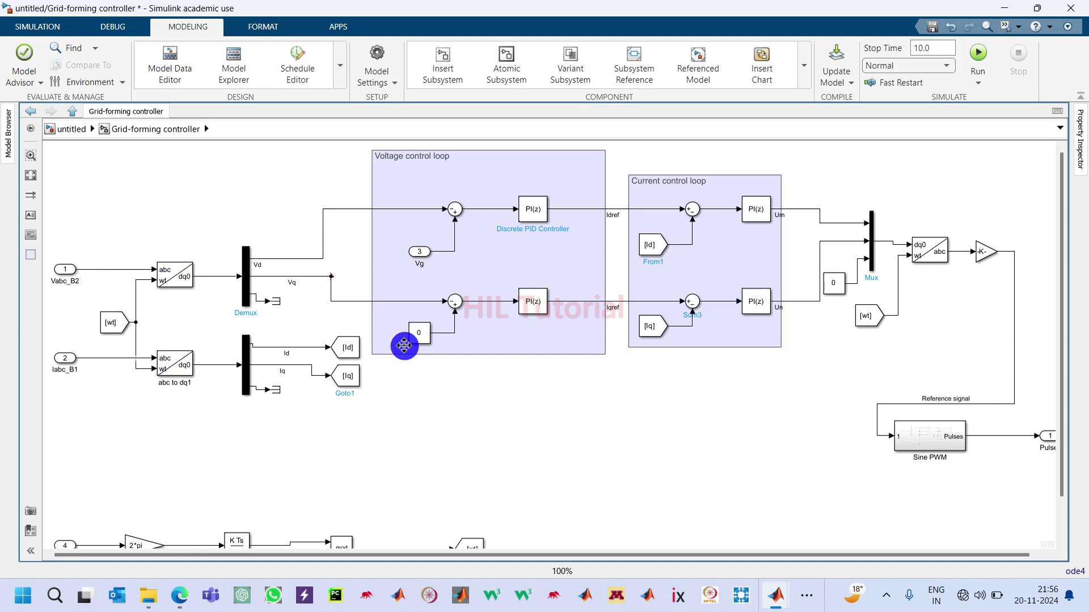
# Review the voltage control loop, the current control loop and the wt angle generation in the Grid-forming controller
pyautogui.click(425, 275)
pyautogui.click(423, 258)
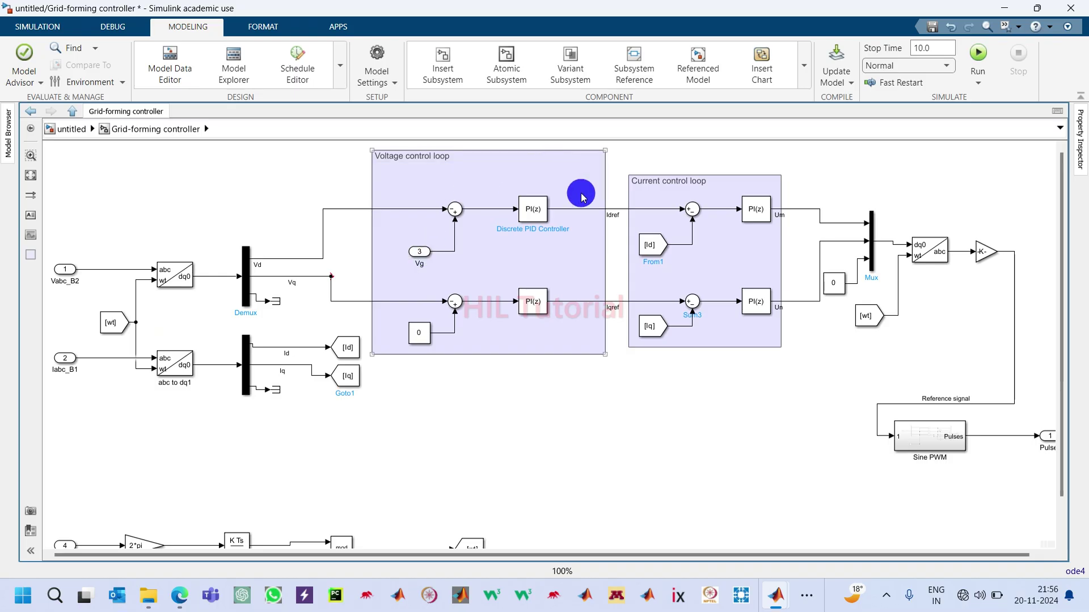
pyautogui.click(522, 309)
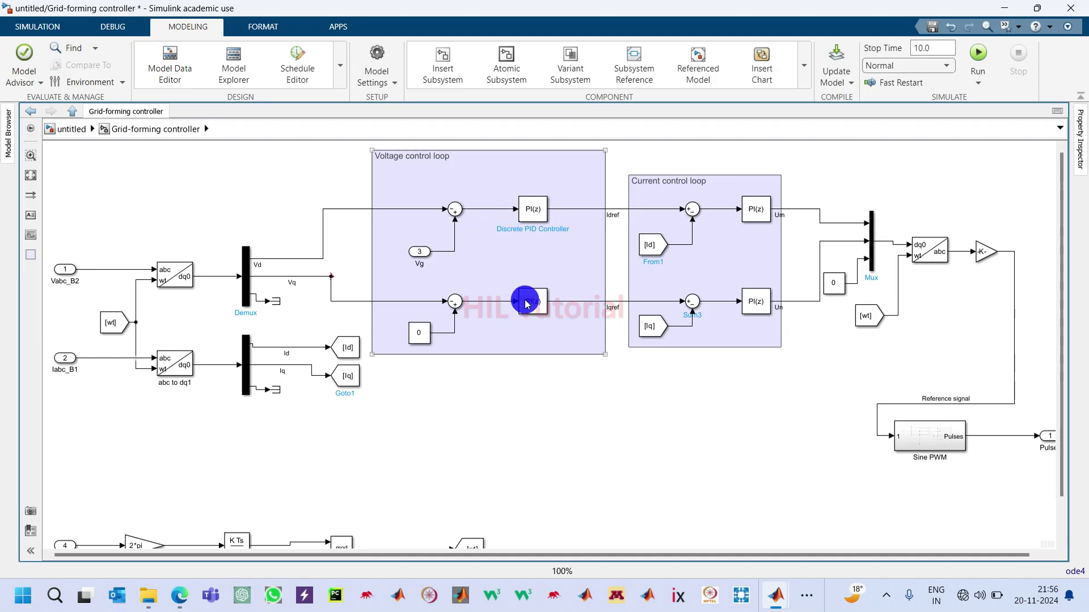
pyautogui.click(502, 332)
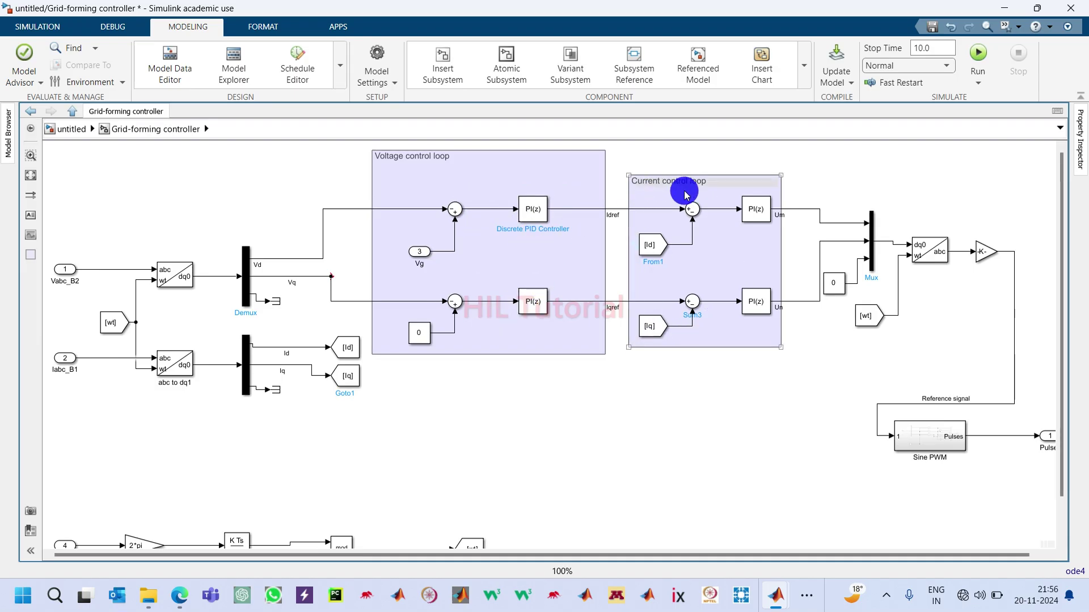
pyautogui.click(669, 267)
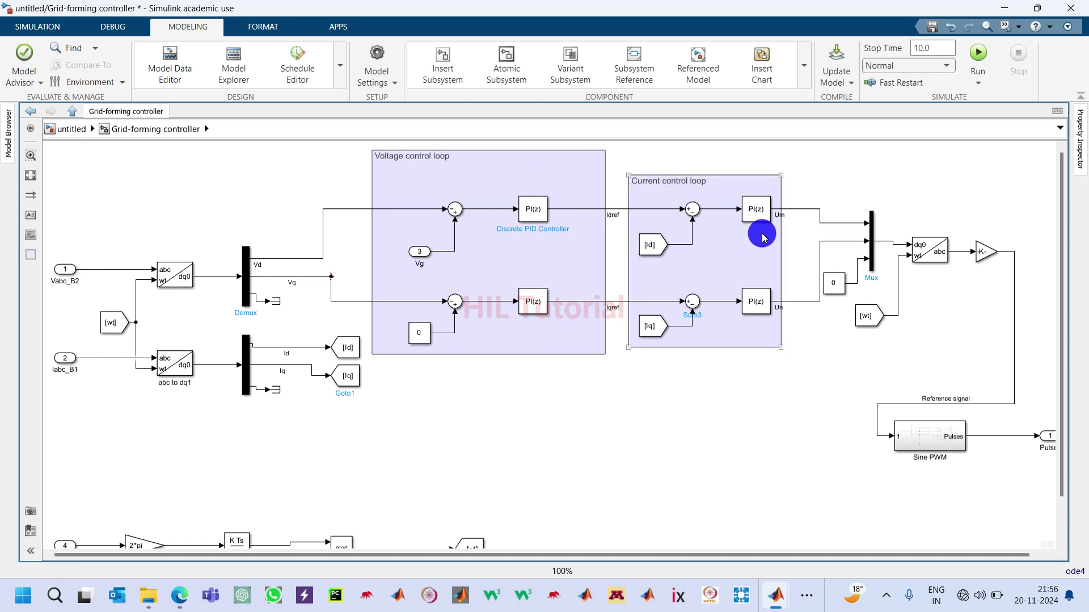
pyautogui.click(895, 306)
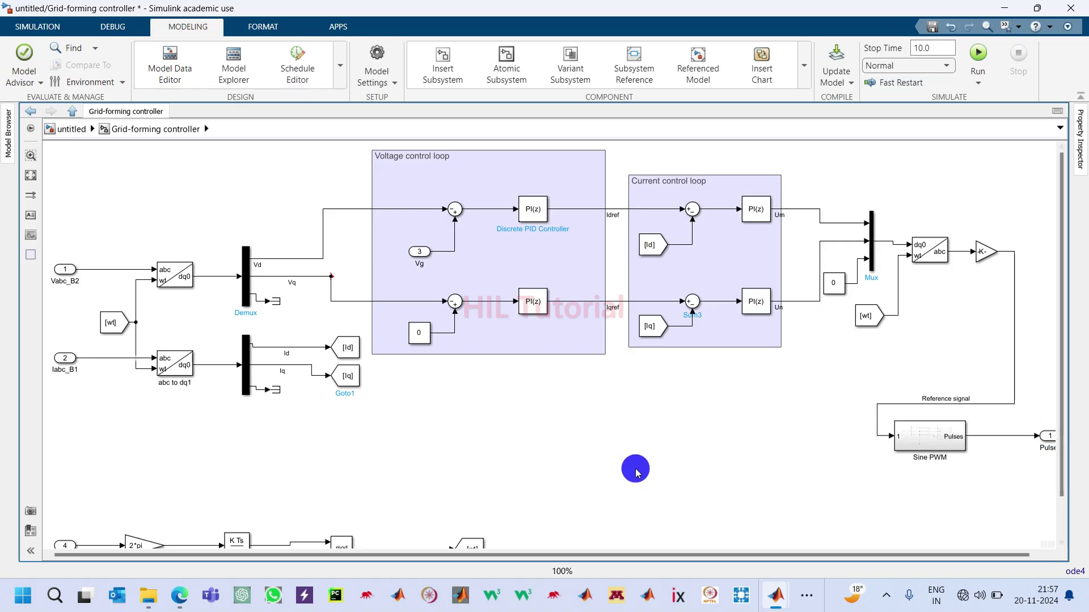
pyautogui.scroll(-1, 1061, 409)
pyautogui.scroll(-1, 1064, 429)
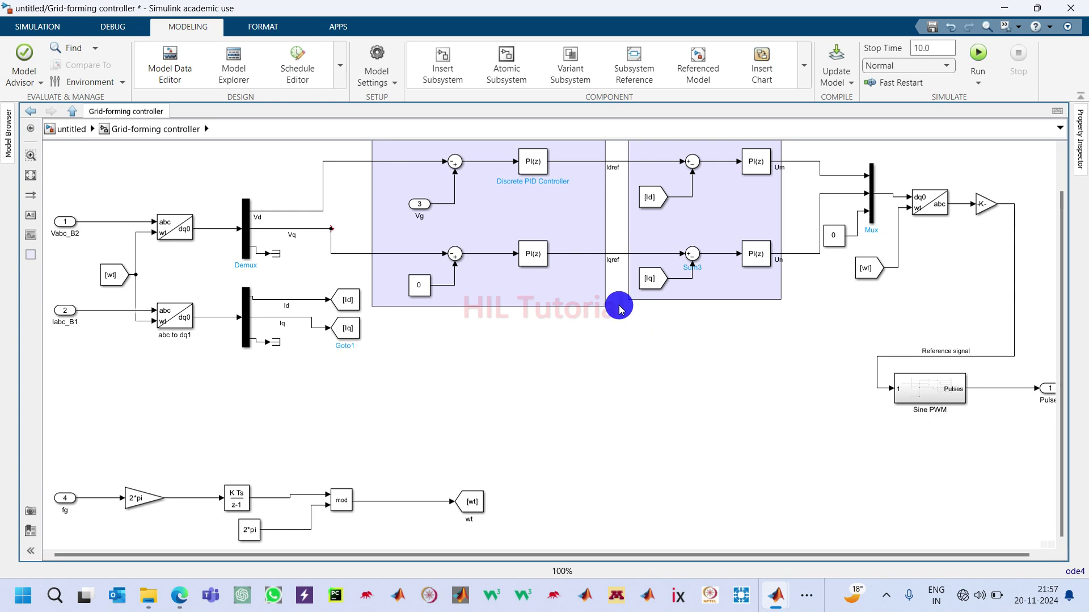
# Return to the top-level model and check the voltage and current signal labels of measurement block B1
pyautogui.click(67, 129)
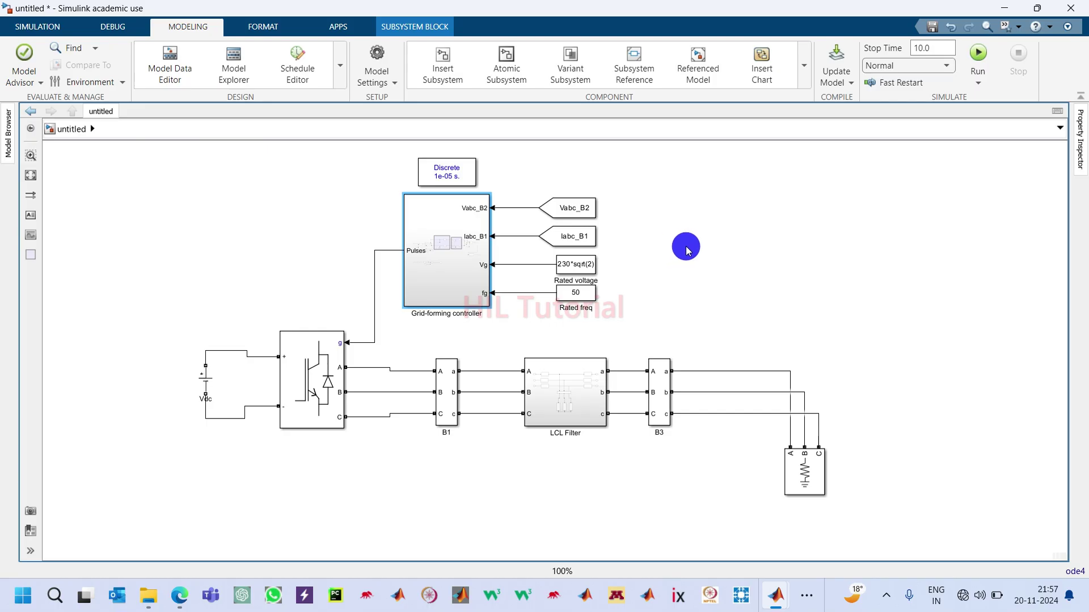
pyautogui.click(688, 251)
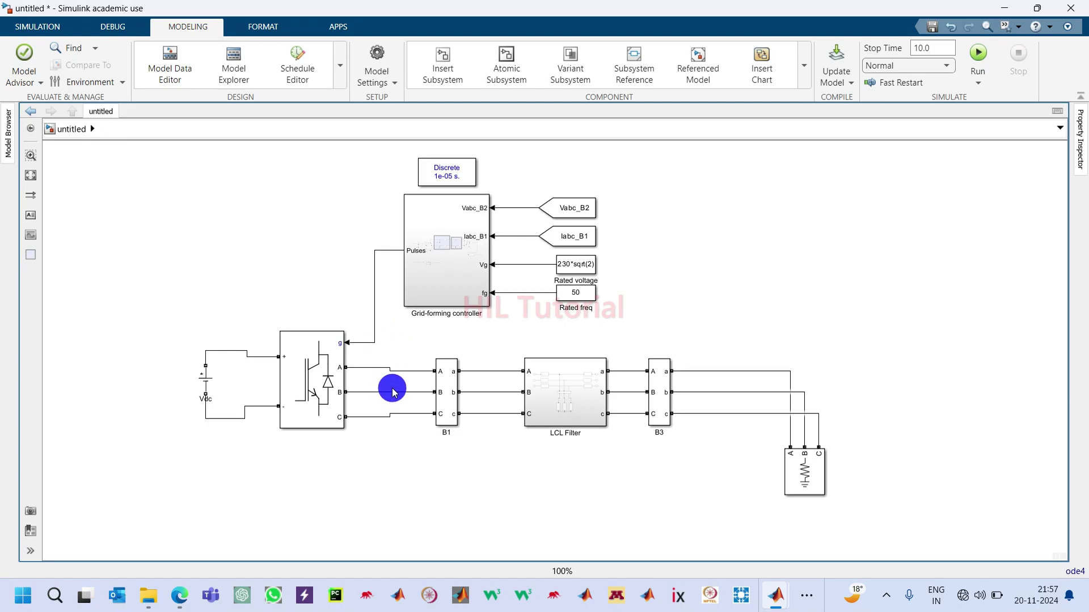
pyautogui.doubleClick(683, 199)
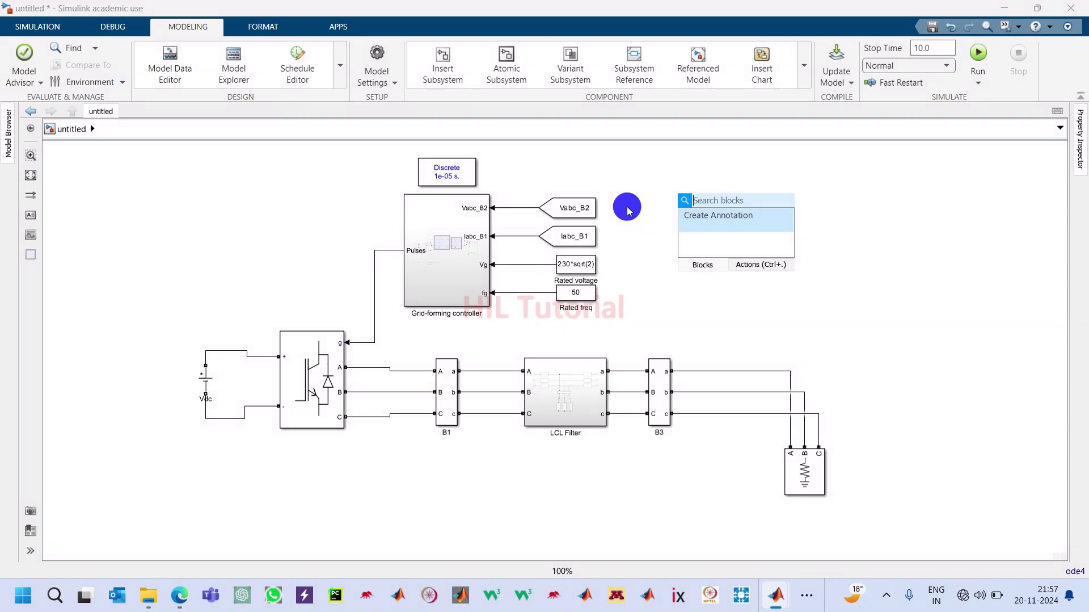
pyautogui.doubleClick(448, 377)
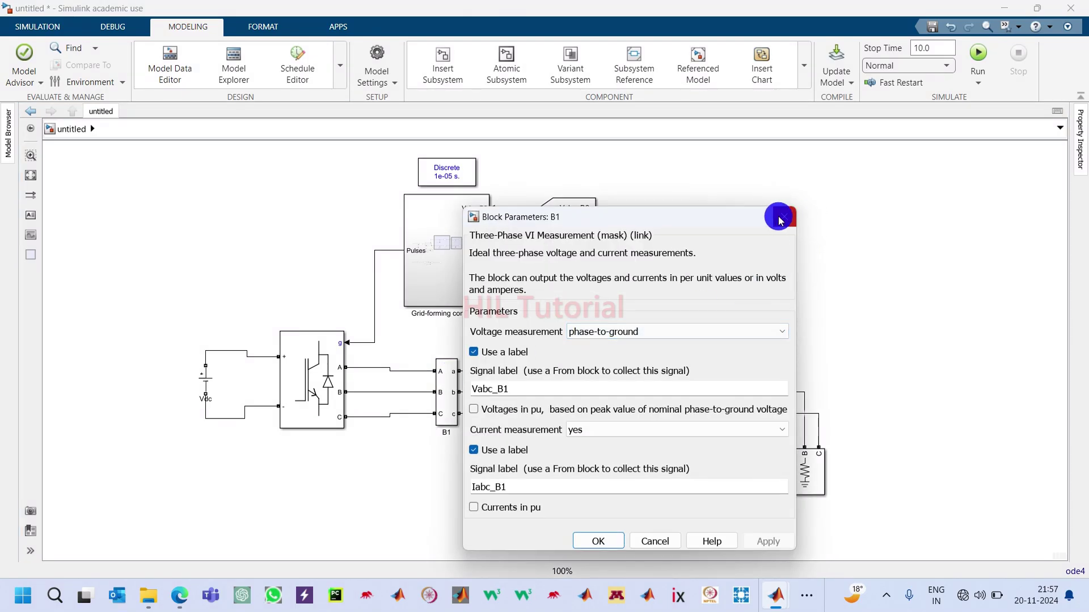
pyautogui.click(786, 221)
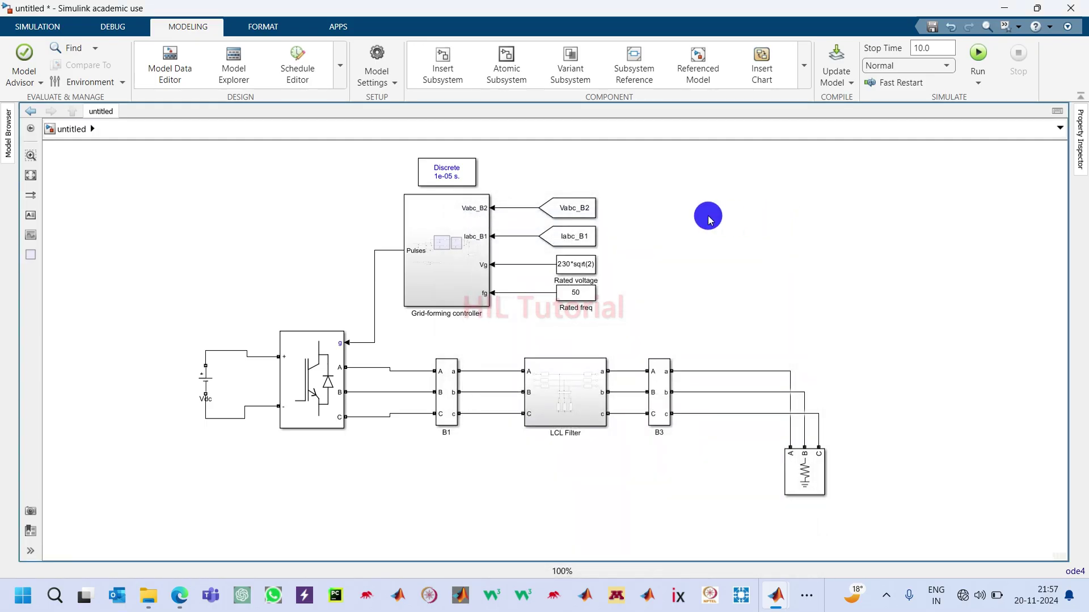
# Add a Goto block in the free area beside the controller's input blocks and set its tag to Vabc_B1
pyautogui.click(597, 212)
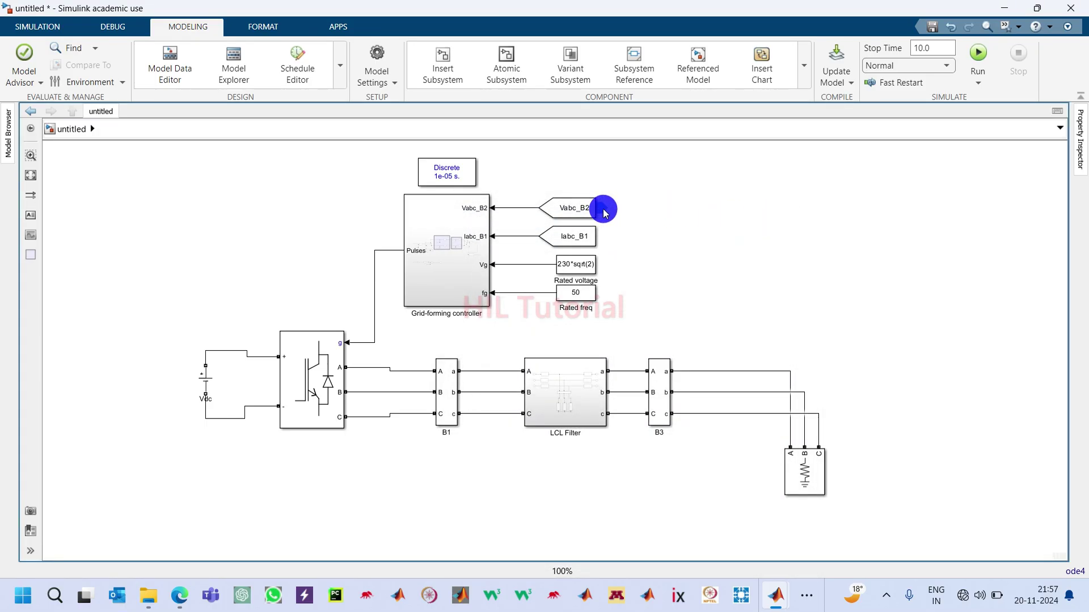
pyautogui.moveTo(597, 213); pyautogui.dragTo(711, 212)
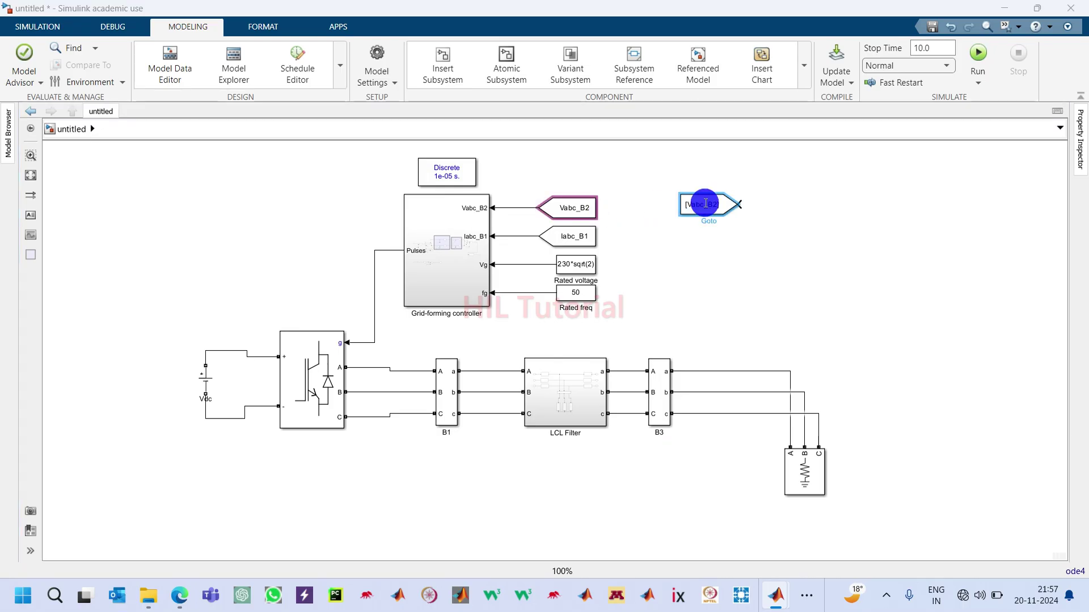
pyautogui.doubleClick(709, 207)
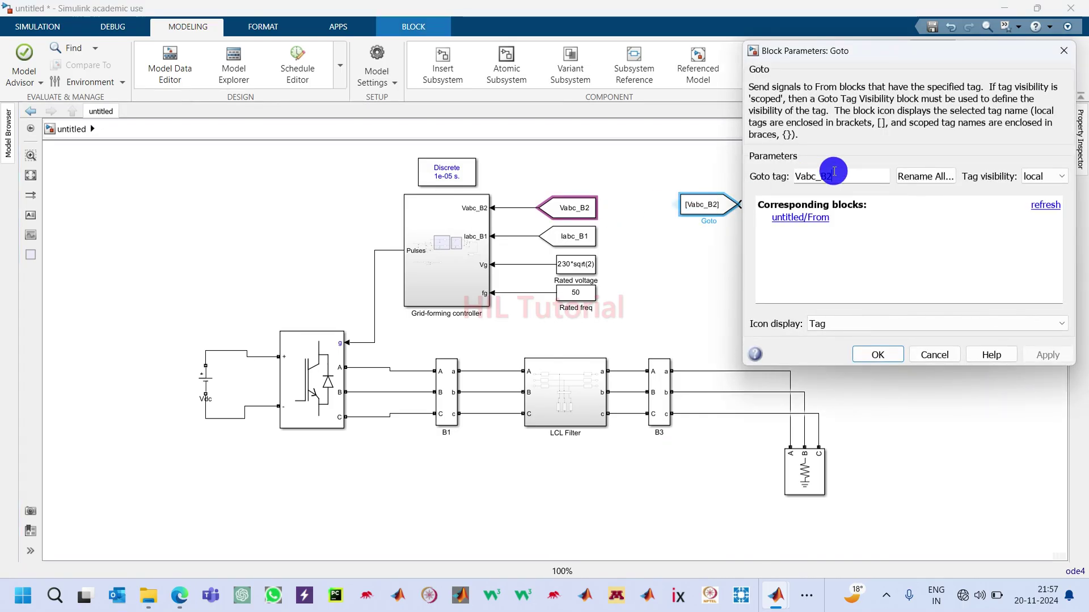
pyautogui.press('BackSpace')
pyautogui.write('1')
pyautogui.press('Return')
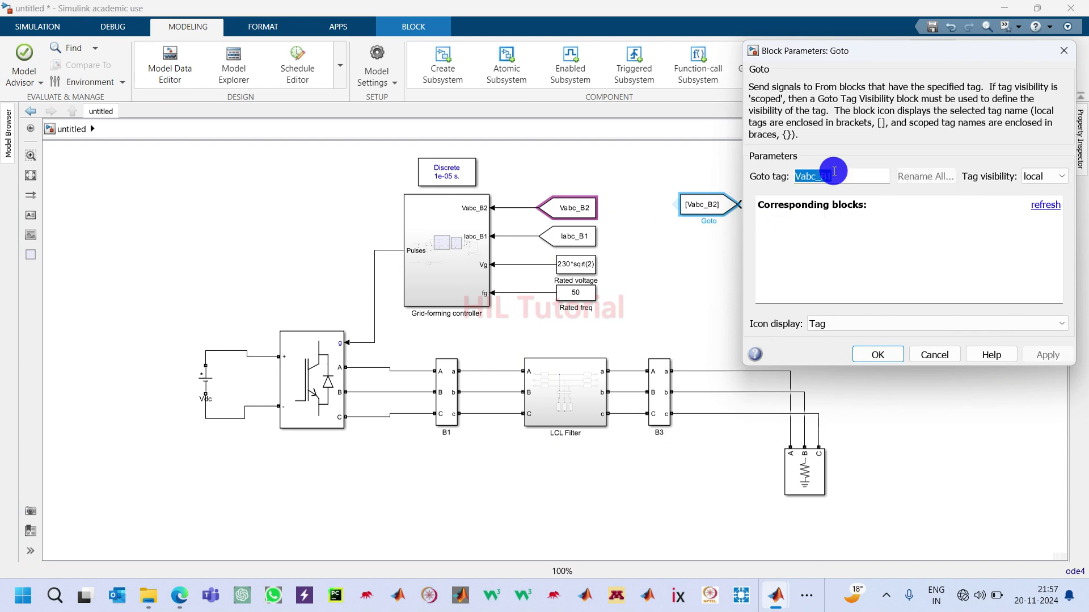
# Add a Demux block beside the Vabc_B1 Goto block
pyautogui.doubleClick(764, 187)
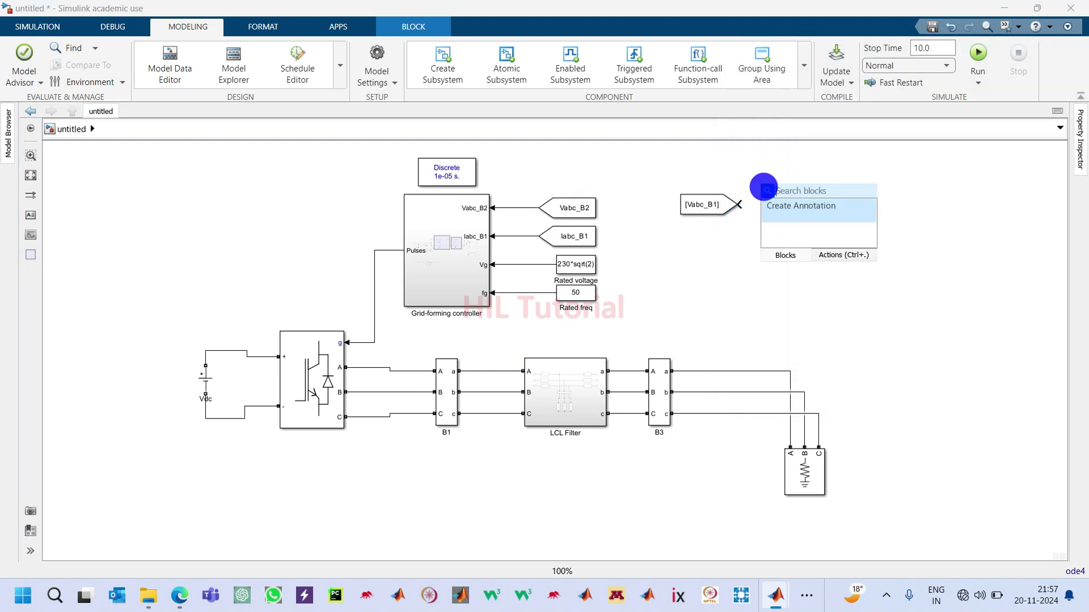
pyautogui.write('demu')
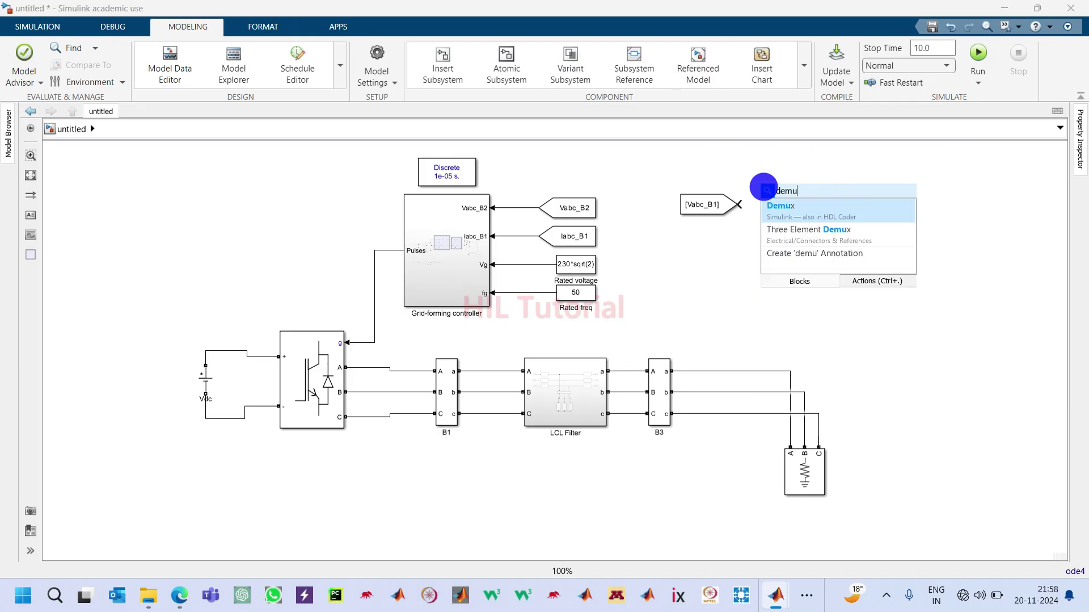
pyautogui.press('Return')
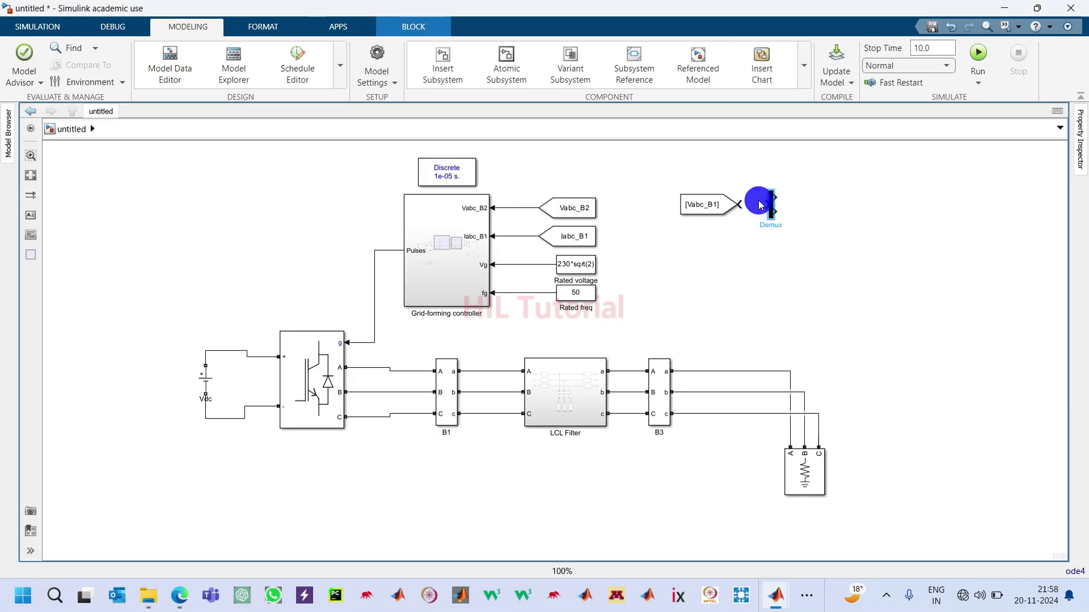
# Replace the Goto block with a flipped copy of the Vabc_B2 From block and connect it to the Demux input
pyautogui.moveTo(737, 204); pyautogui.dragTo(759, 208)
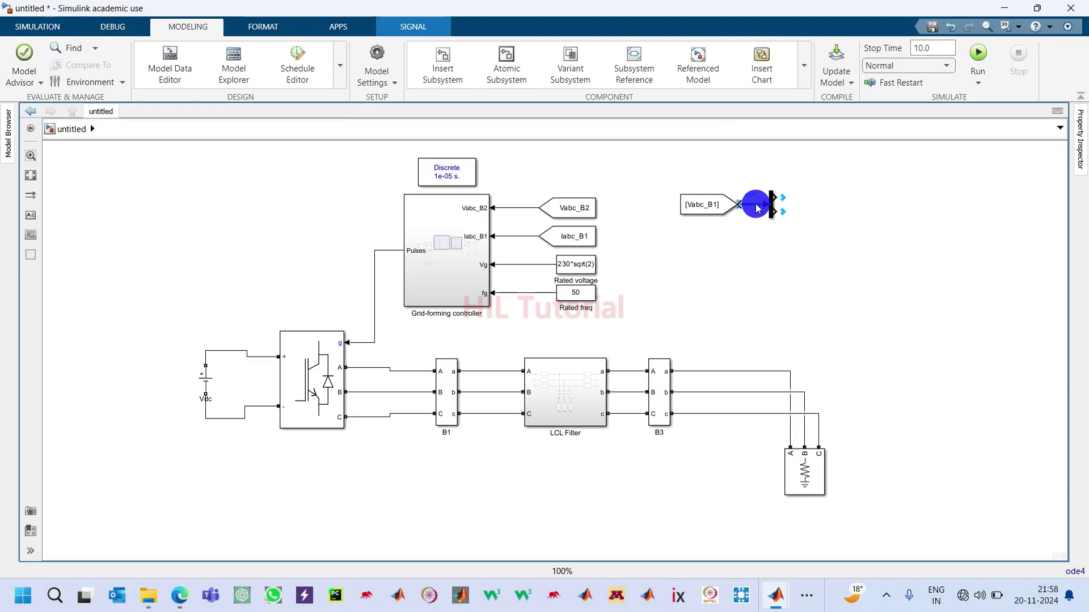
pyautogui.click(708, 199)
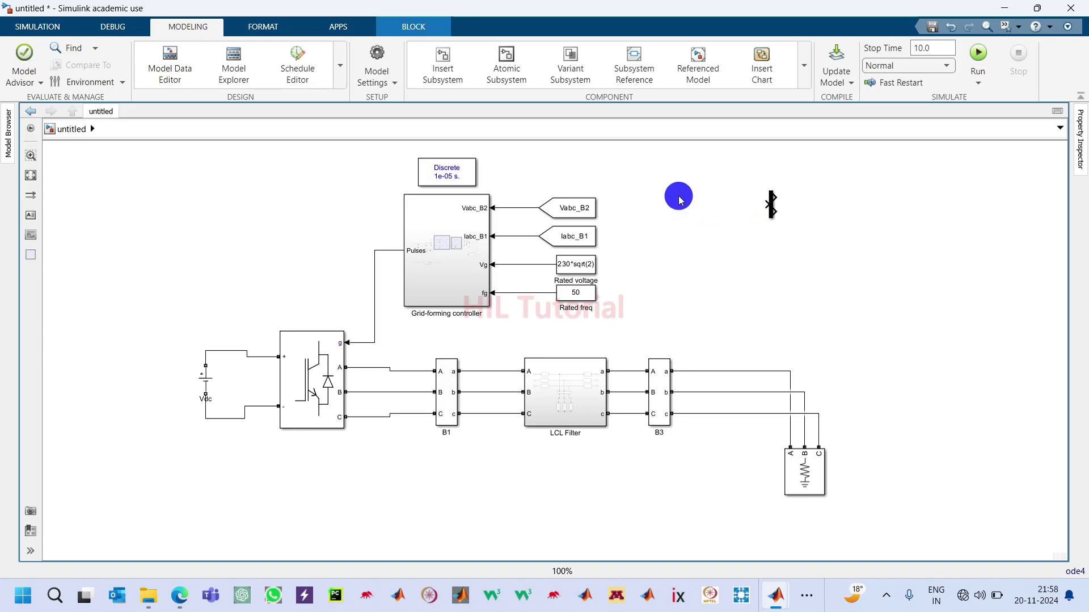
pyautogui.click(570, 203)
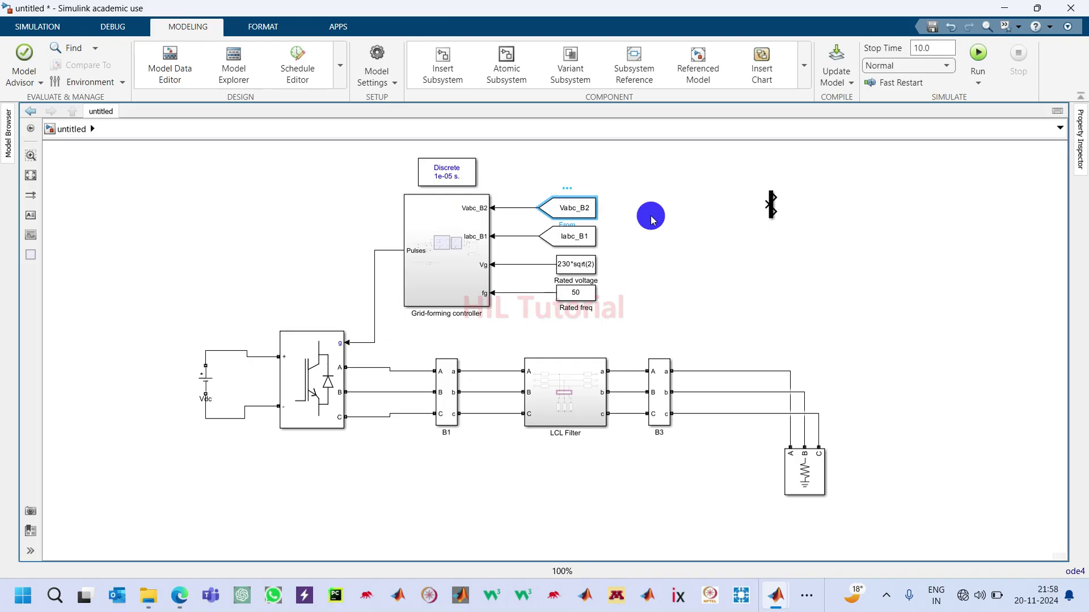
pyautogui.hotkey('ctrl', 'v')
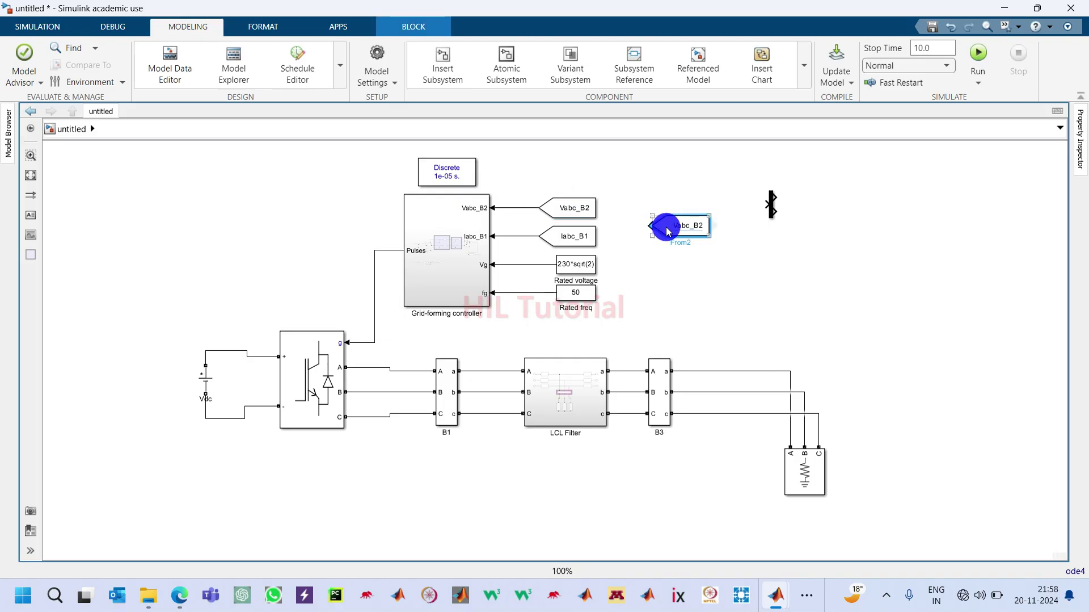
pyautogui.moveTo(663, 222); pyautogui.dragTo(769, 205)
pyautogui.click(691, 201)
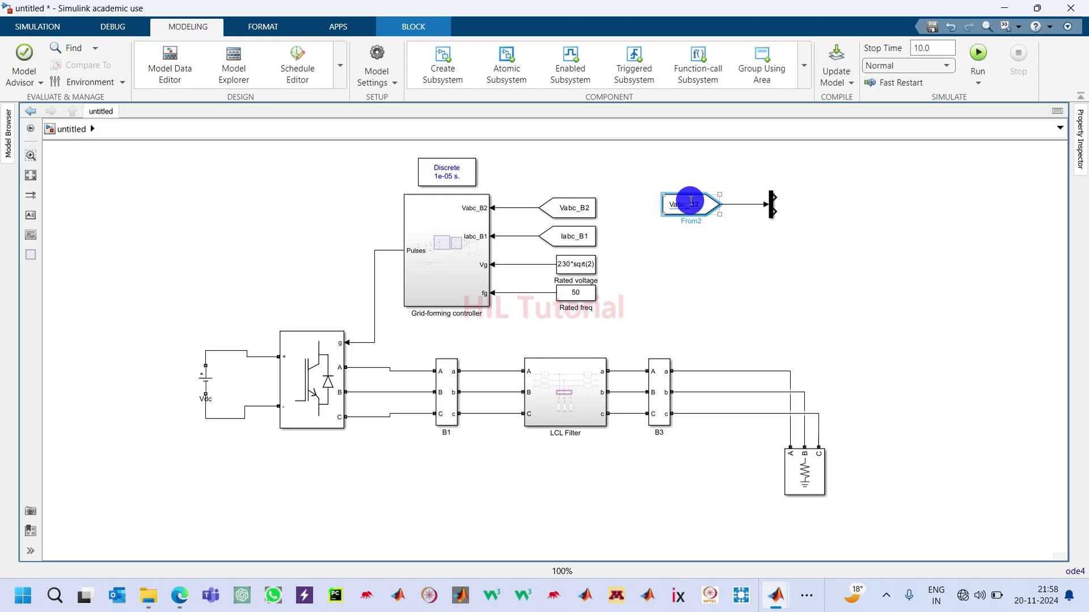
# Set the tag of the From block feeding the Demux to Vabc_B1
pyautogui.doubleClick(687, 202)
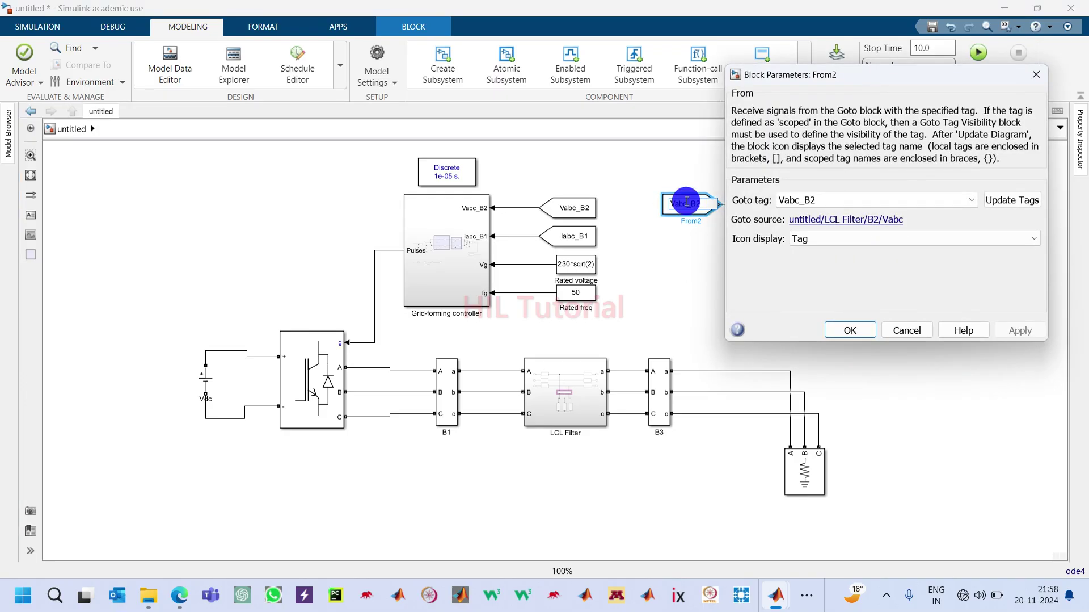
pyautogui.doubleClick(825, 199)
pyautogui.press('BackSpace')
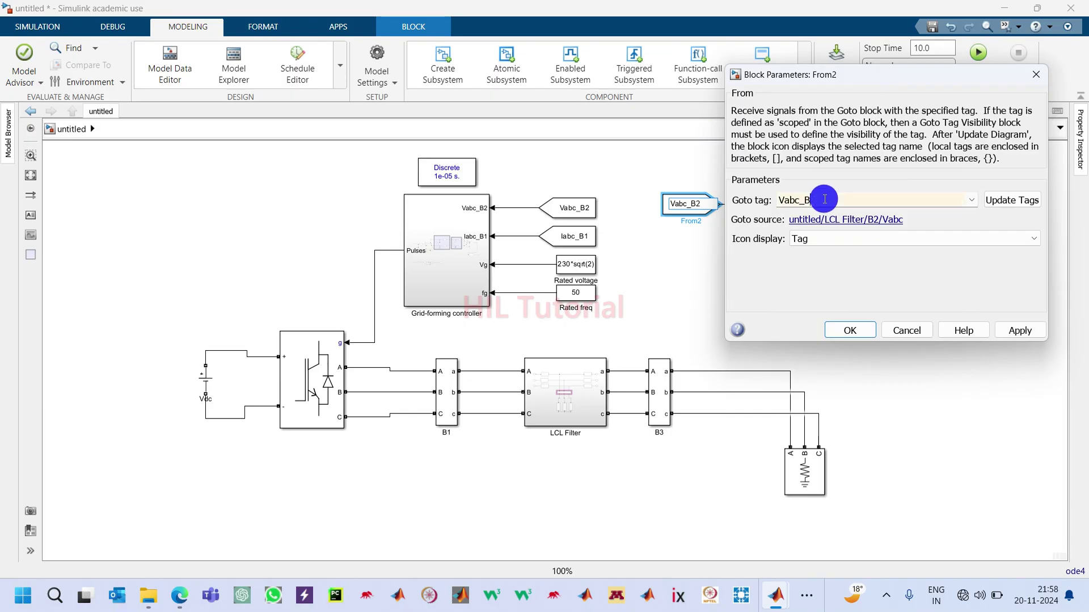
pyautogui.press('Return')
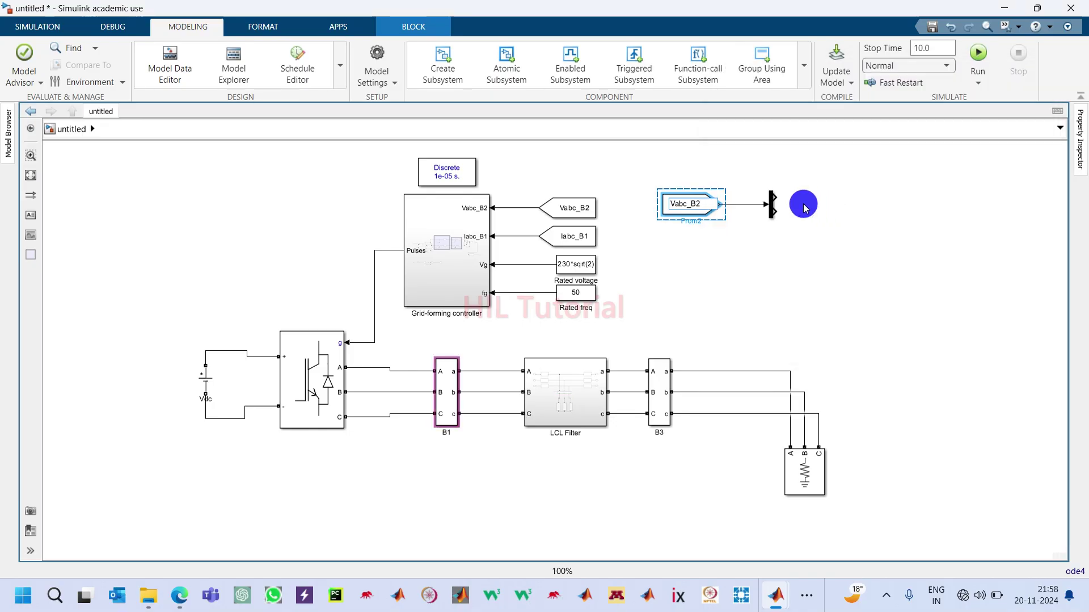
pyautogui.click(797, 267)
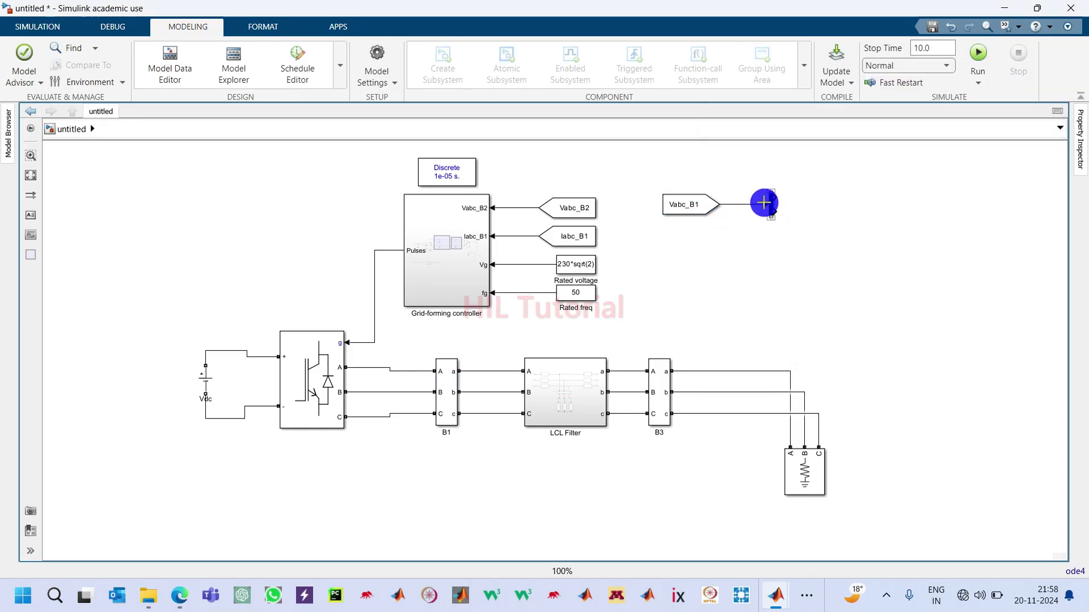
# Set the Demux block's number of outputs to 3
pyautogui.doubleClick(772, 210)
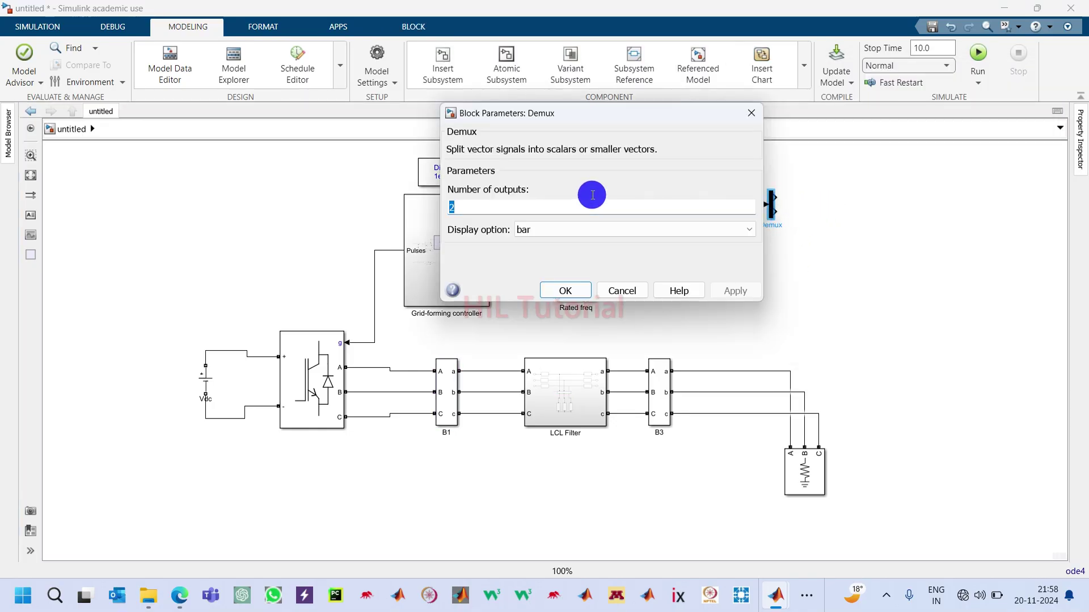
pyautogui.write('3')
pyautogui.press('Return')
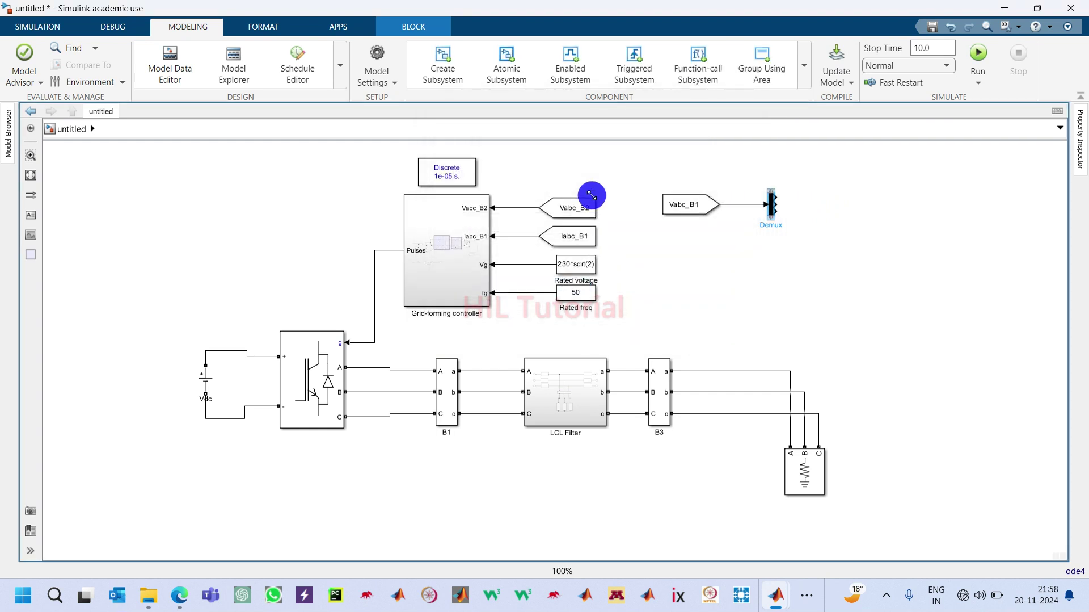
# Add a Simulink Sinks Scope block beside the Demux outputs
pyautogui.doubleClick(801, 174)
pyautogui.write('scop')
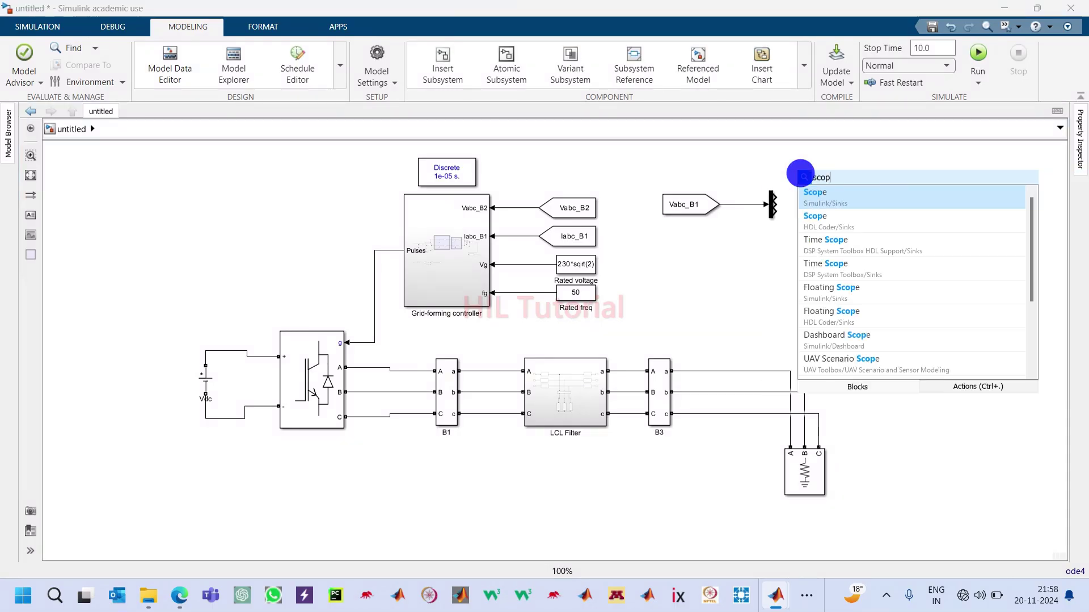
pyautogui.press('Return')
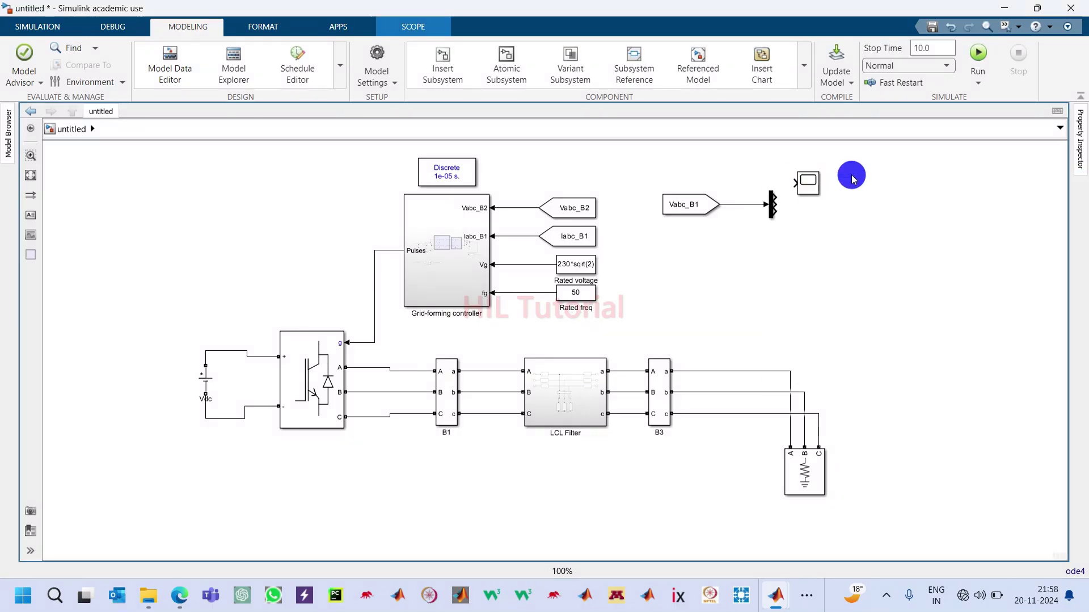
# Connect the first output of the Demux to the Scope input
pyautogui.moveTo(783, 172); pyautogui.dragTo(769, 183)
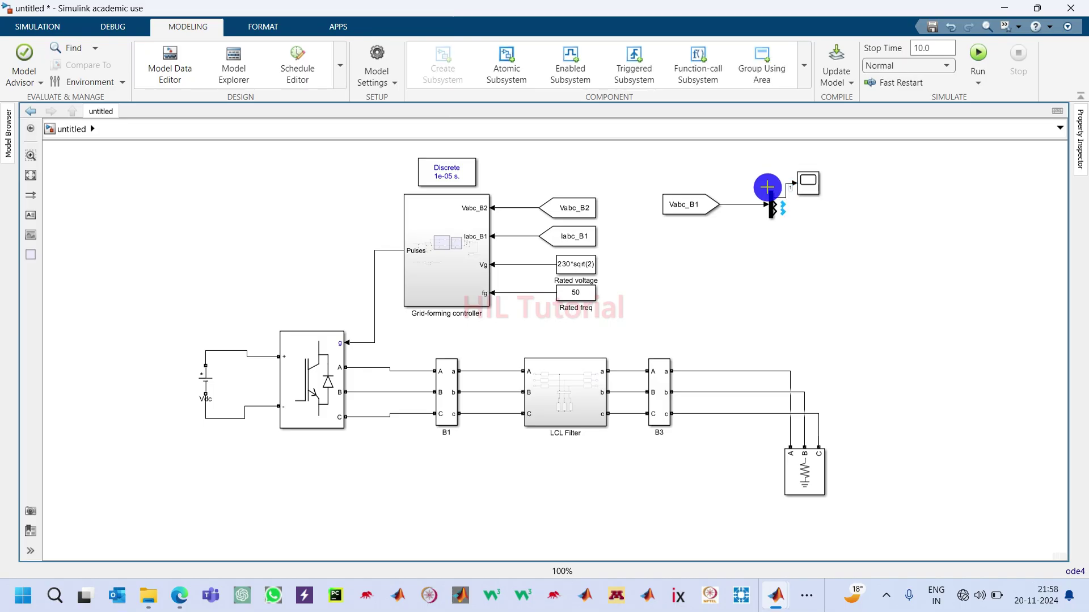
pyautogui.click(829, 224)
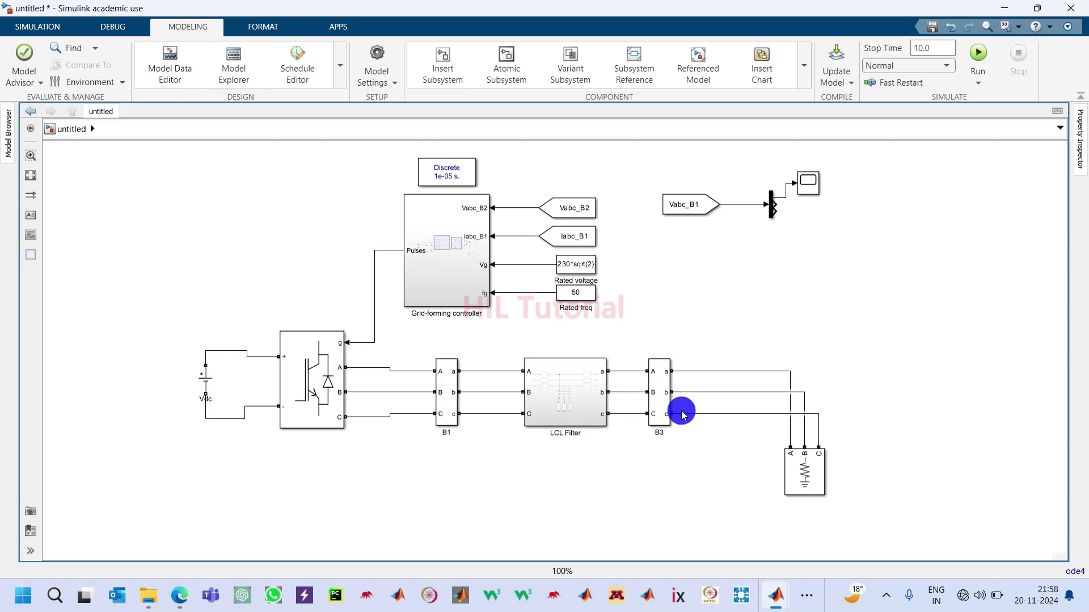
# Add two copies of the Vabc_B1 From block, one above the other, below the Demux measurement chain
pyautogui.click(660, 430)
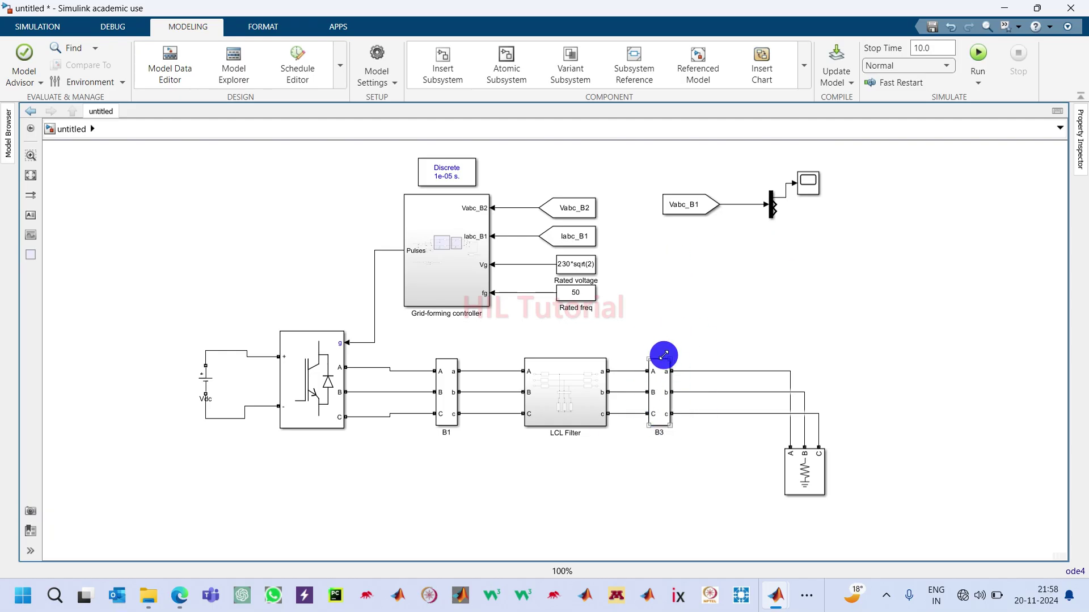
pyautogui.click(701, 212)
pyautogui.click(689, 209)
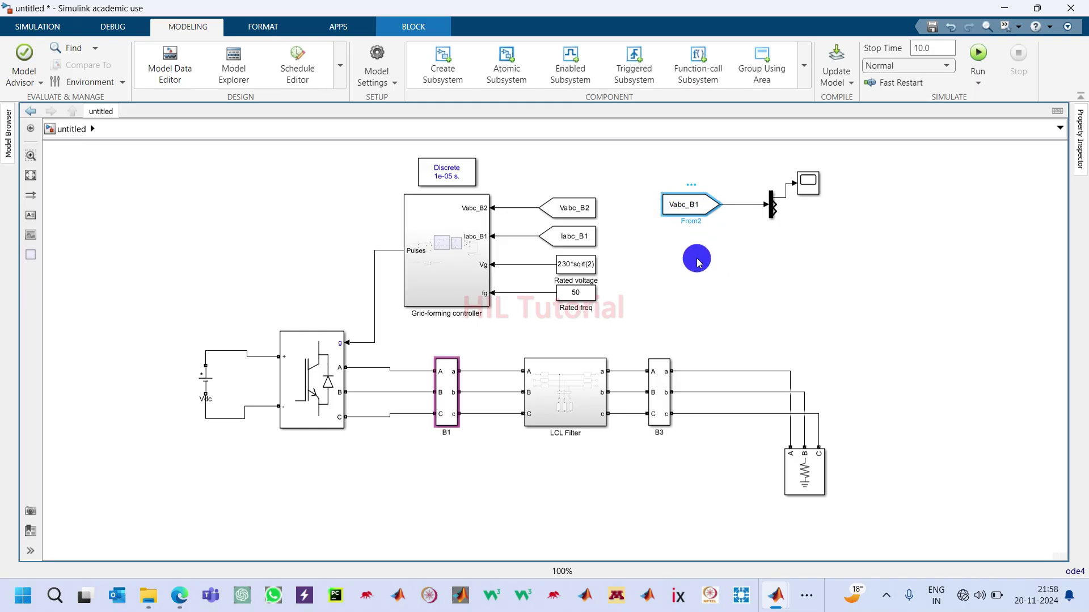
pyautogui.hotkey('ctrl', 'v')
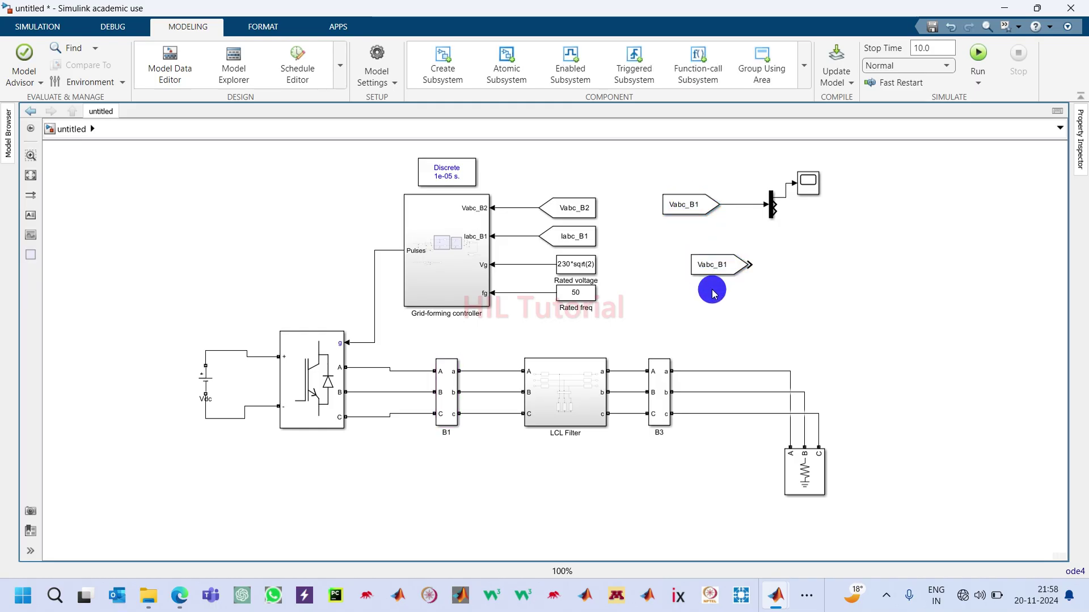
pyautogui.hotkey('ctrl', 'v')
pyautogui.moveTo(724, 300); pyautogui.dragTo(703, 296)
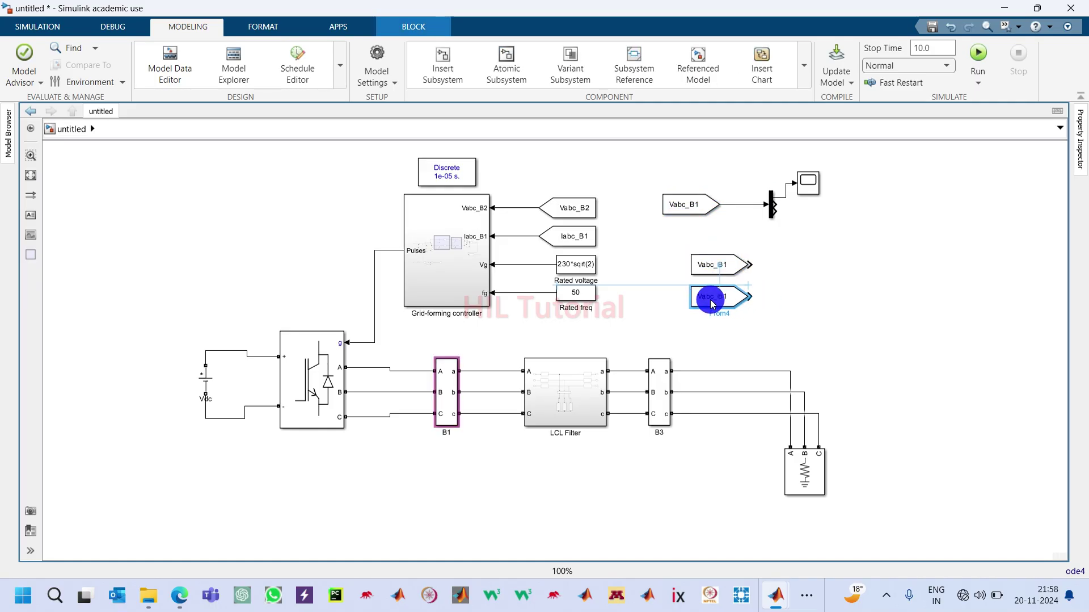
# Set the Goto tag of the upper copied From block to Vabc_B3
pyautogui.click(717, 270)
pyautogui.doubleClick(717, 266)
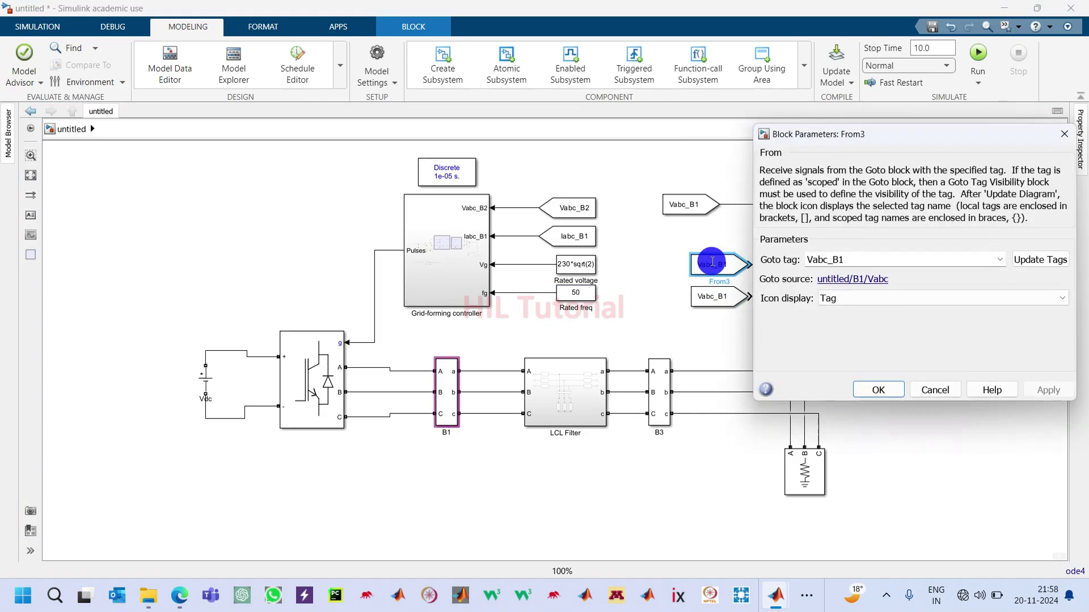
pyautogui.doubleClick(842, 256)
pyautogui.press('BackSpace')
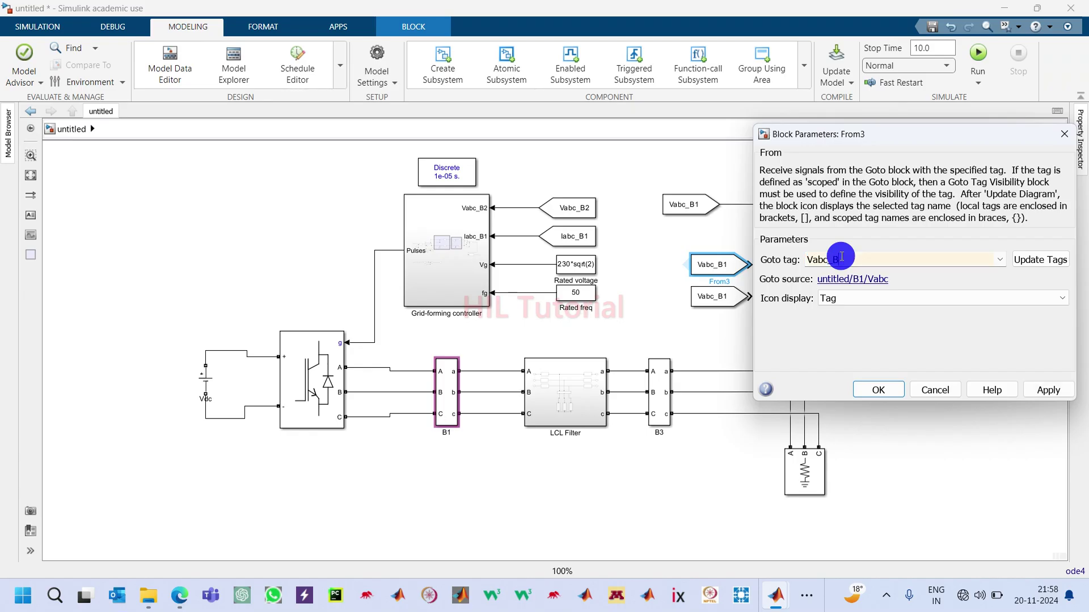
pyautogui.write('3')
pyautogui.press('Return')
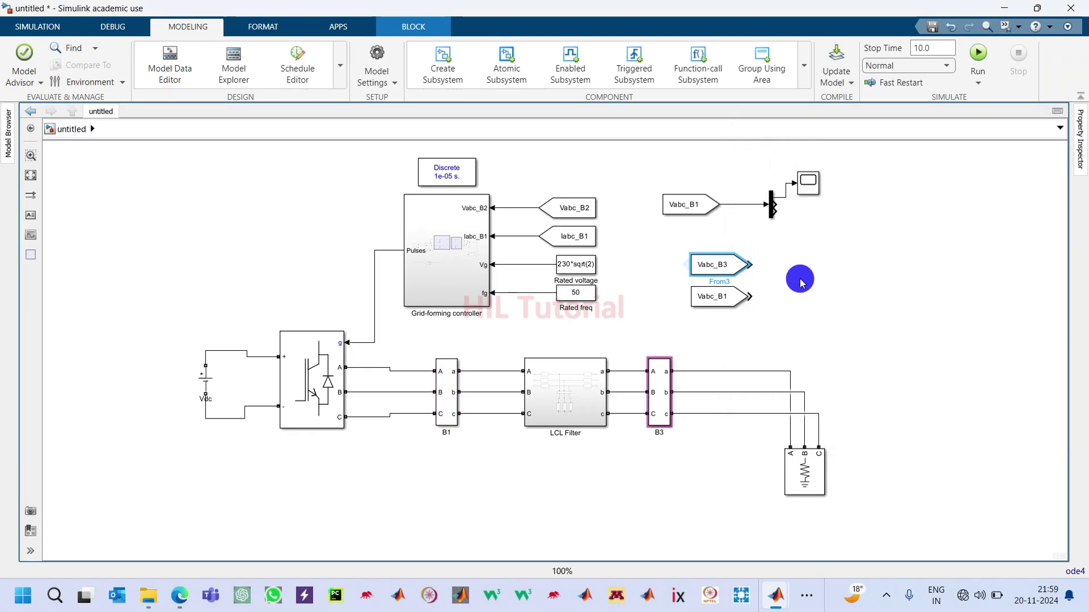
# Set the Goto tag of the lower copied From block to Iabc_B3
pyautogui.click(720, 298)
pyautogui.doubleClick(721, 298)
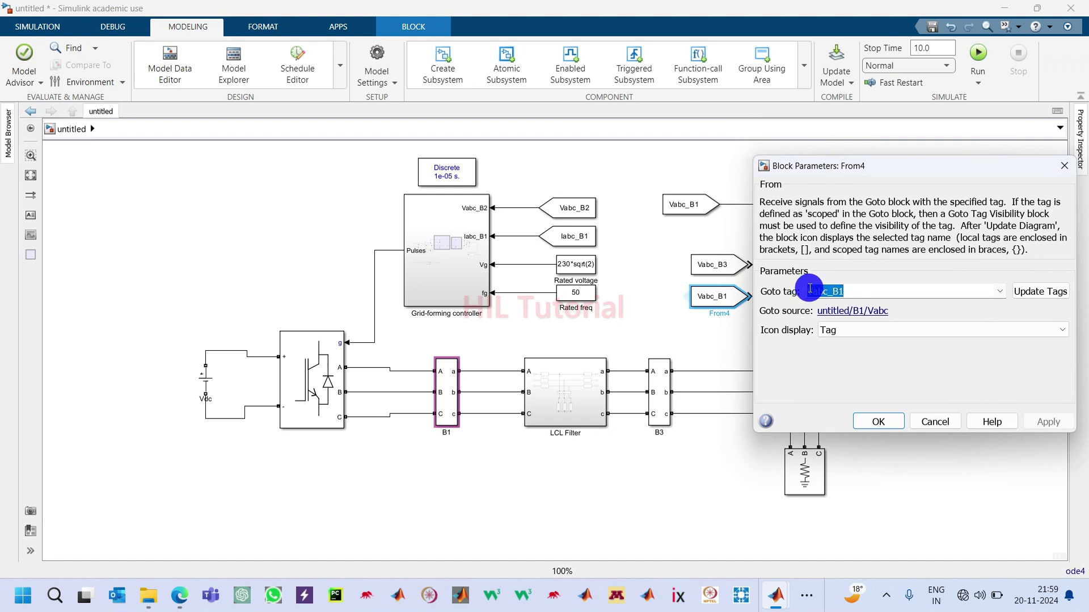
pyautogui.press('BackSpace')
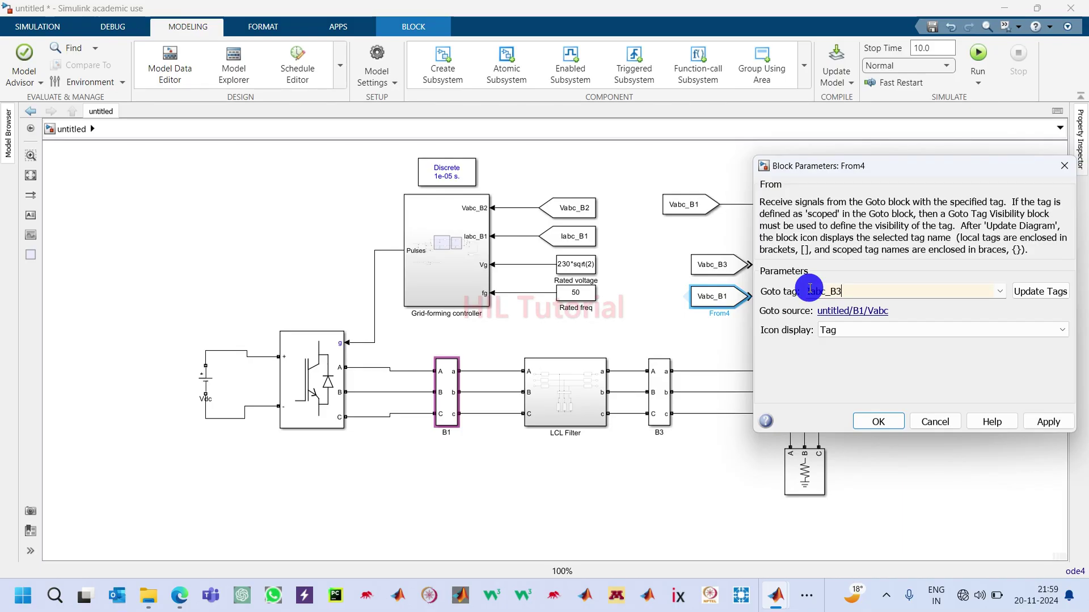
pyautogui.press('Return')
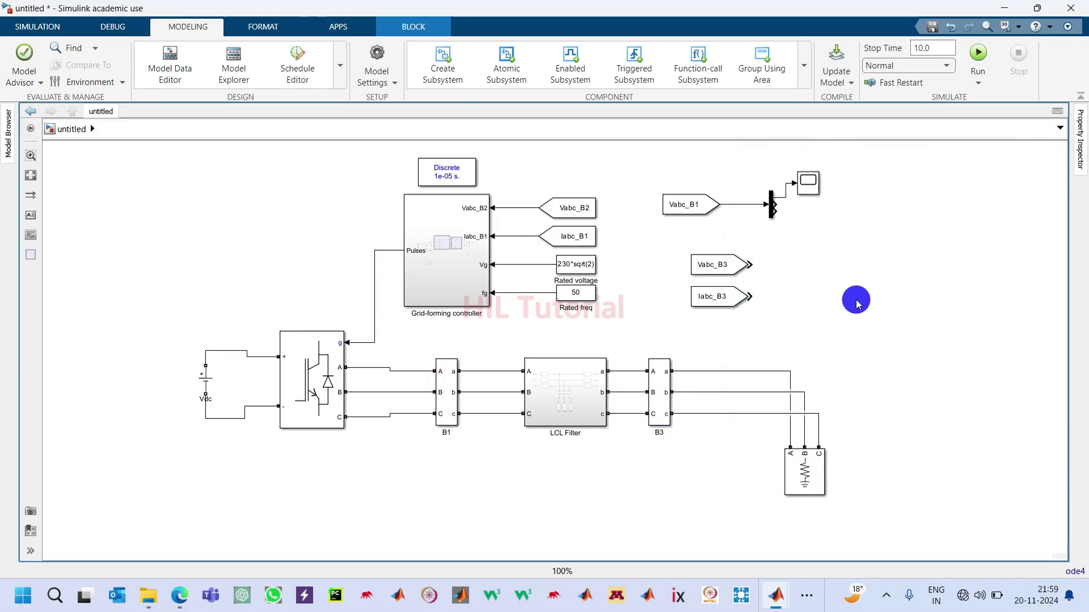
# Add a copy of the Scope block and connect the Vabc_B3 and Iabc_B3 From blocks to two of its inputs
pyautogui.moveTo(820, 179); pyautogui.dragTo(800, 268)
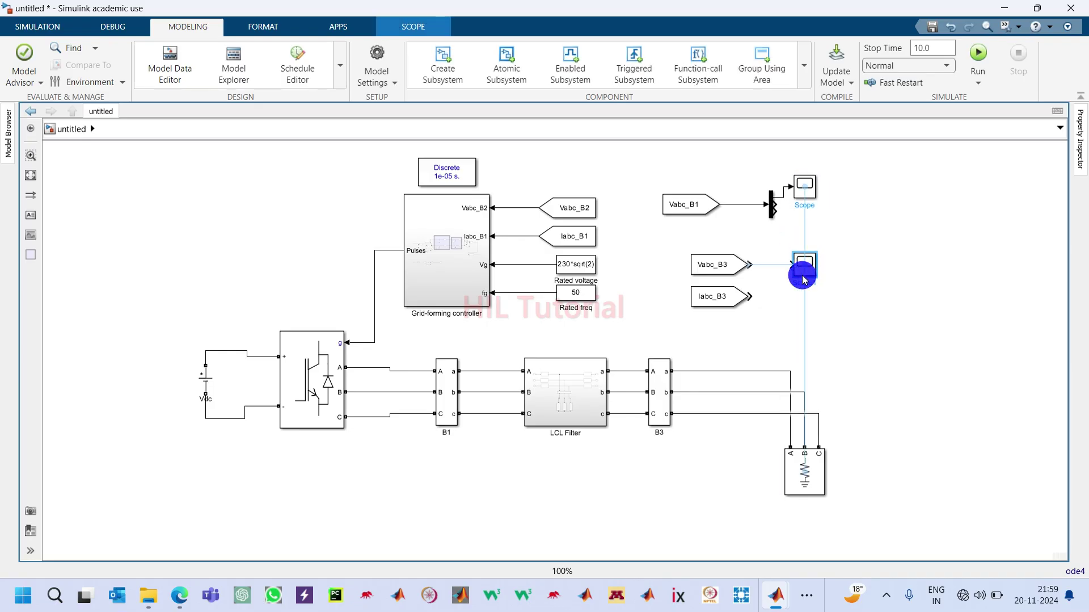
pyautogui.click(767, 265)
pyautogui.moveTo(750, 295)
pyautogui.mouseDown()
pyautogui.moveTo(787, 259)
pyautogui.moveTo(800, 284)
pyautogui.mouseUp()
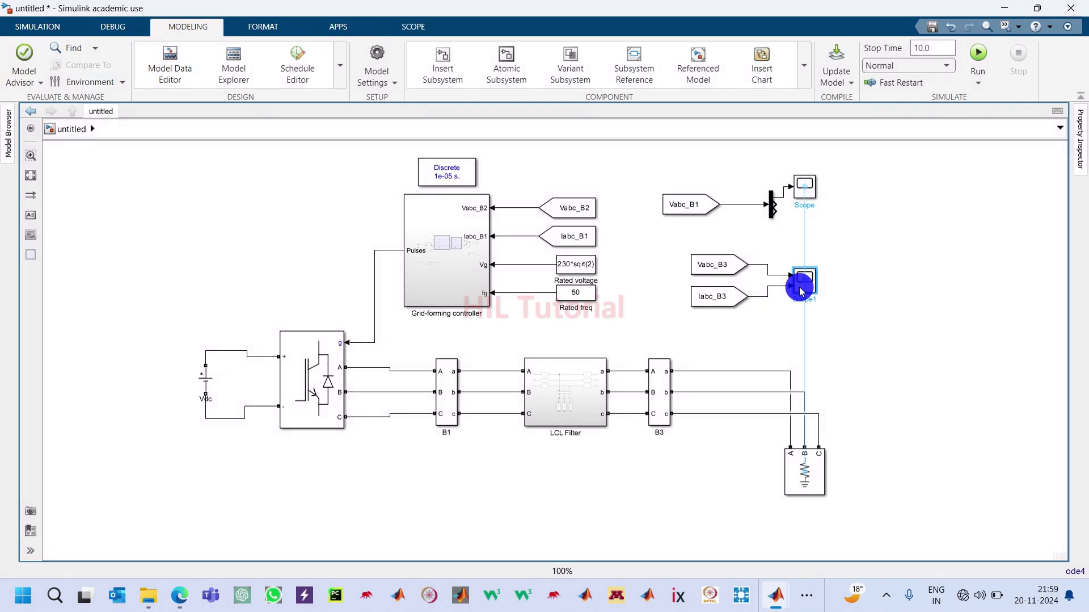
pyautogui.click(862, 330)
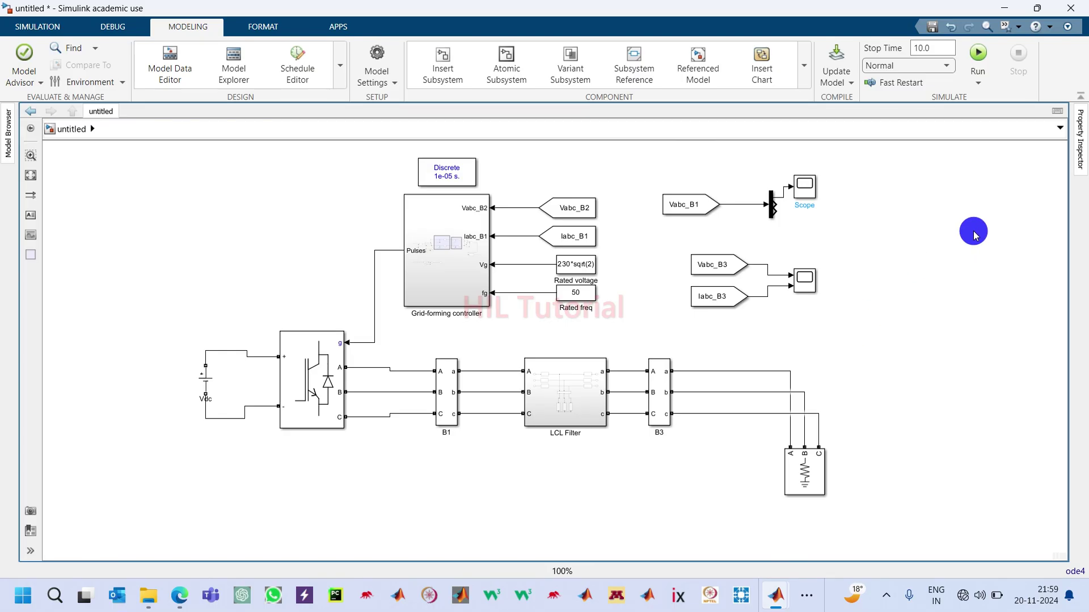
# Set the simulation stop time to 0.1 and run the model
pyautogui.click(982, 65)
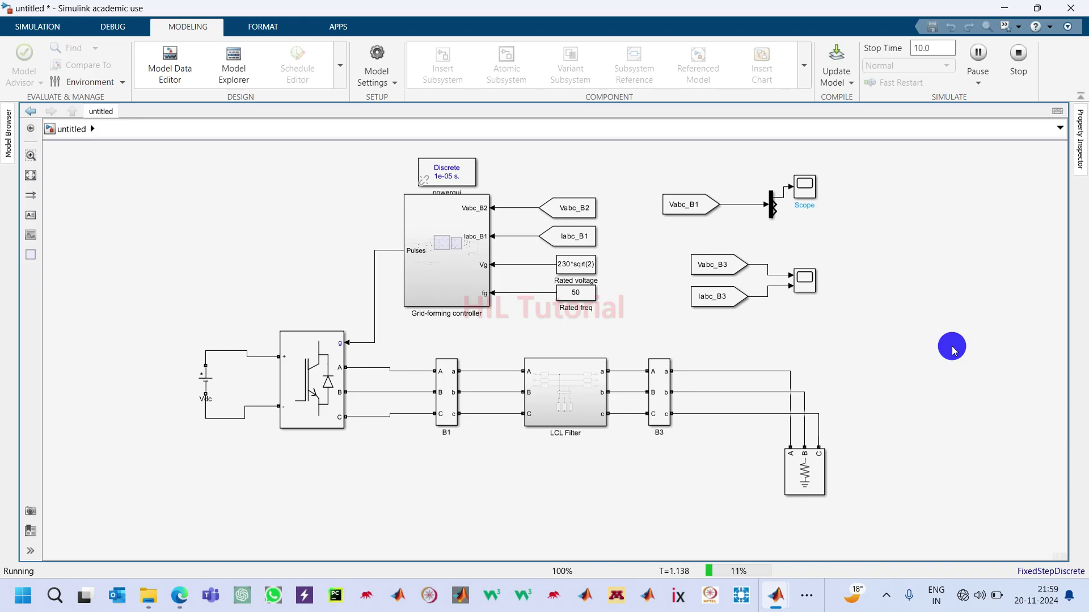
pyautogui.click(1020, 59)
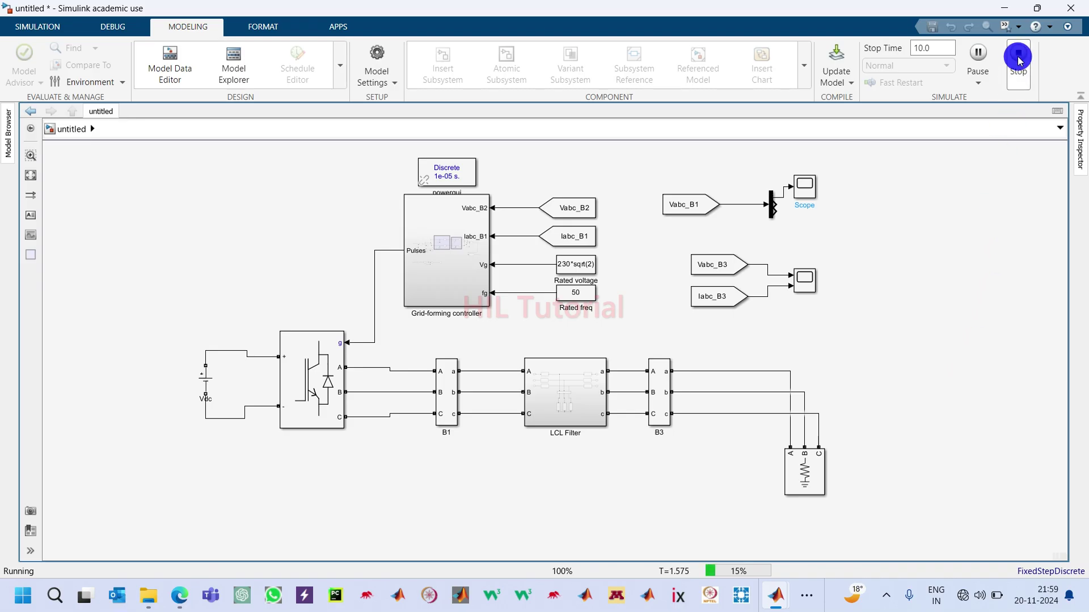
pyautogui.doubleClick(931, 46)
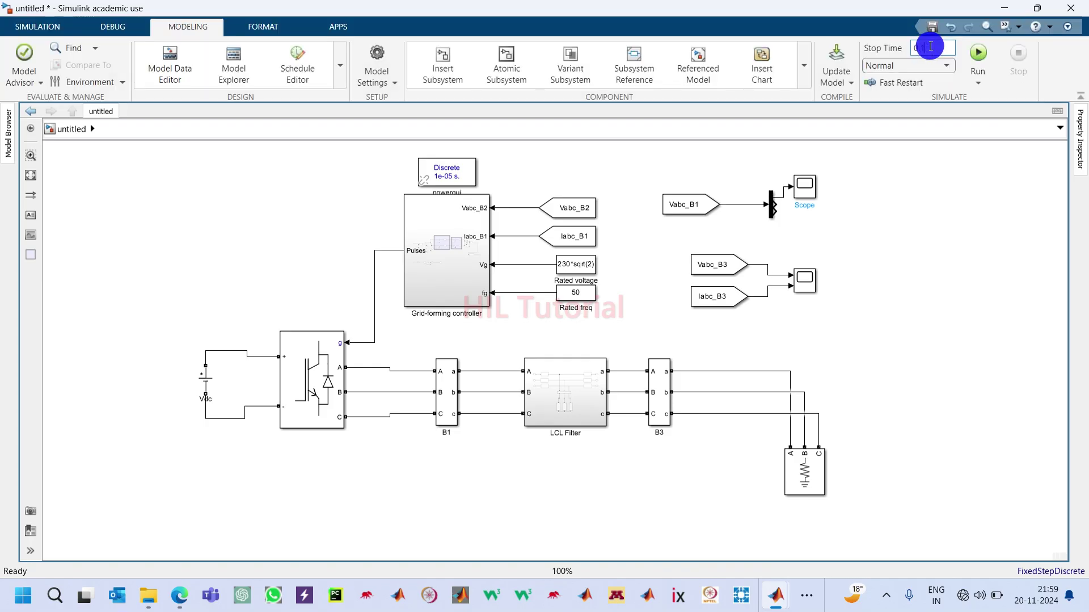
pyautogui.write('0.1')
pyautogui.click(979, 54)
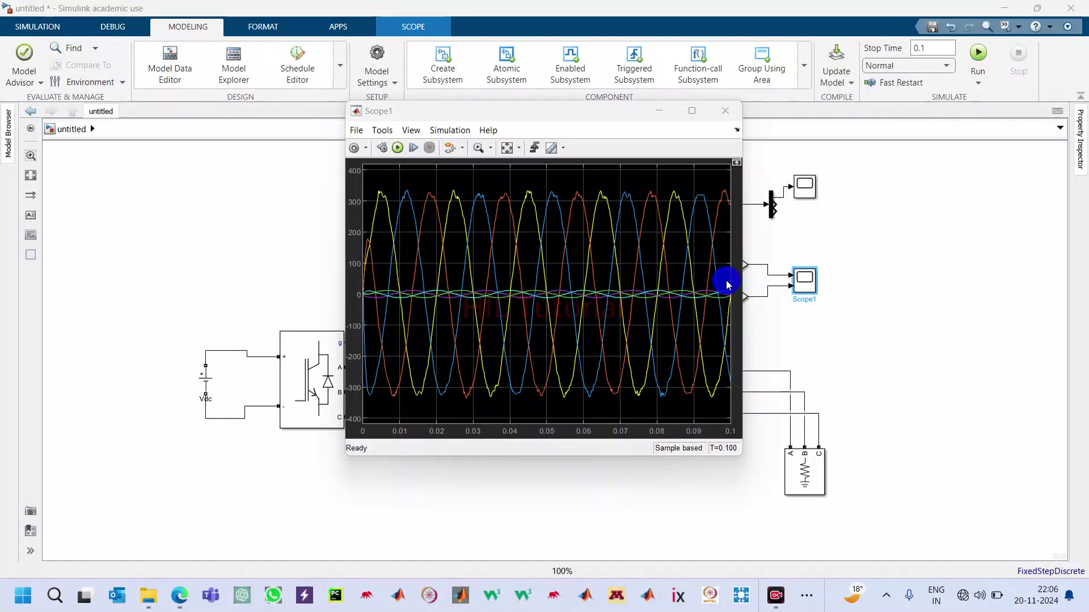
# Examine the B3 voltage and current waveforms and the Vabc_B1 phase voltage in the two scopes
pyautogui.click(726, 110)
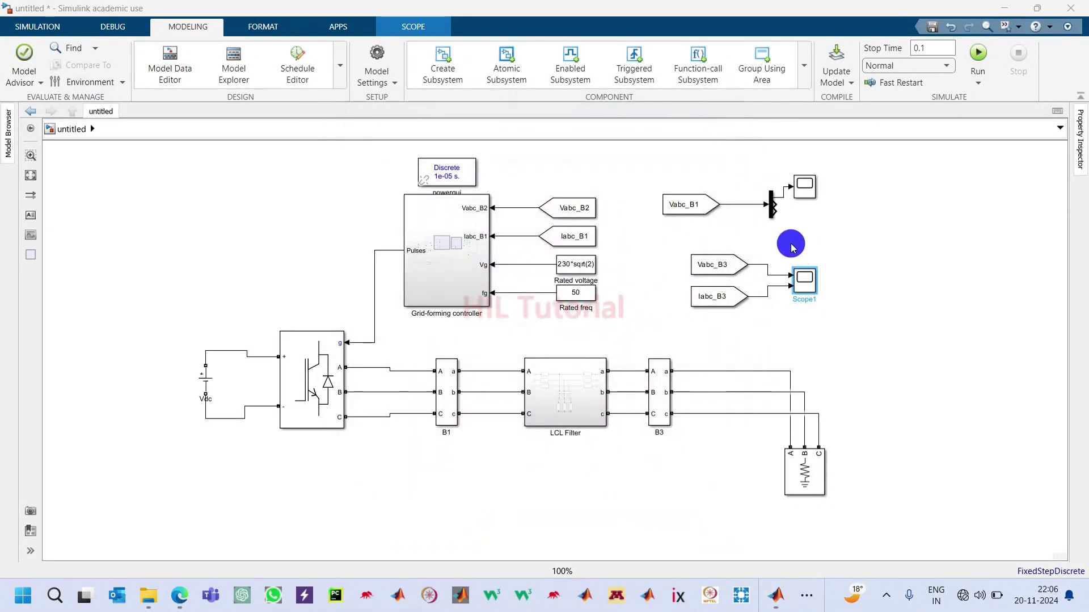
pyautogui.doubleClick(805, 279)
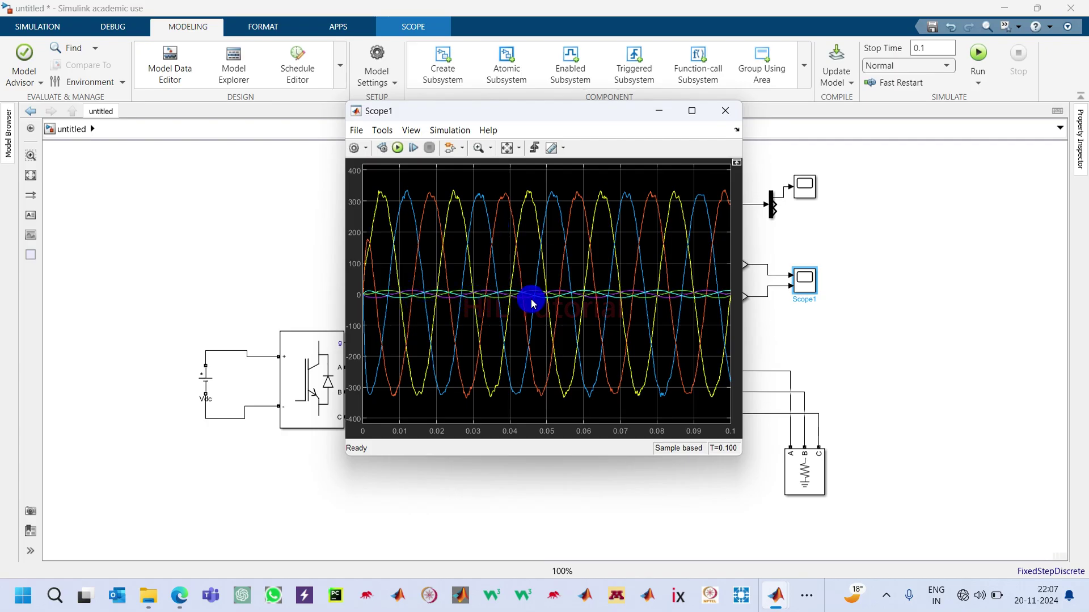
pyautogui.click(725, 109)
pyautogui.doubleClick(811, 189)
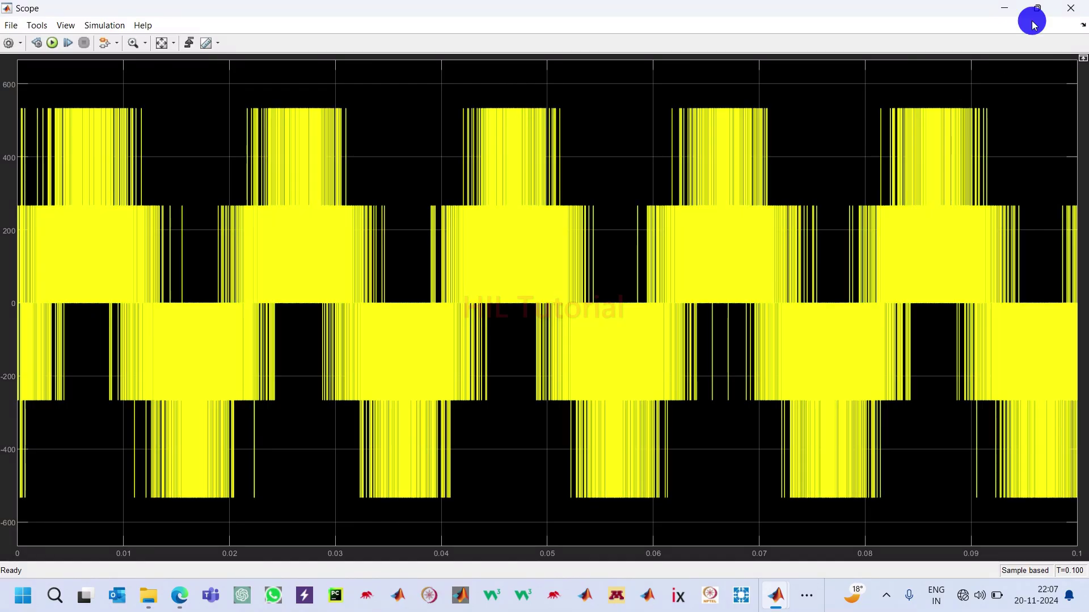
pyautogui.click(1071, 8)
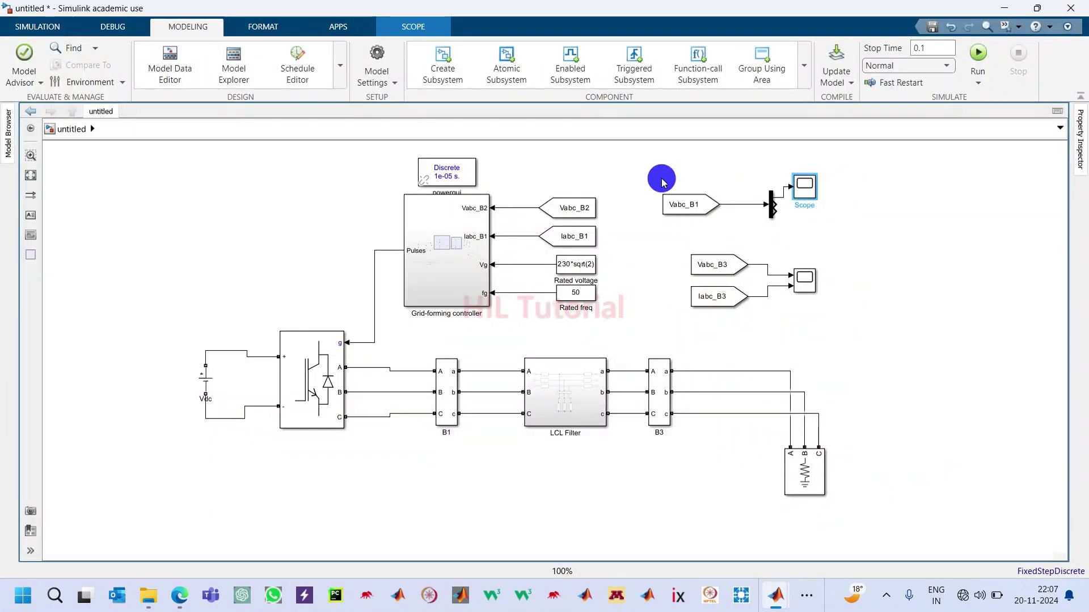
# Delete the Vabc_B1 From block together with its Demux and Scope
pyautogui.moveTo(662, 175); pyautogui.dragTo(830, 227)
pyautogui.press('Delete')
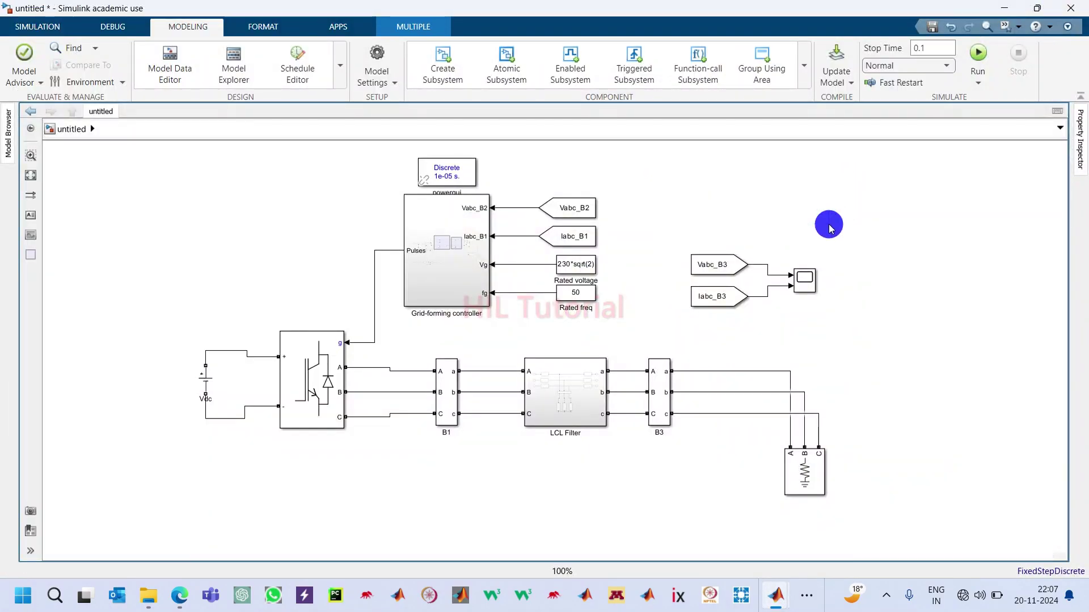
# Add a Voltage Measurement block below B1, wiring its positive input to inverter phase A and its negative input to phase B
pyautogui.doubleClick(379, 474)
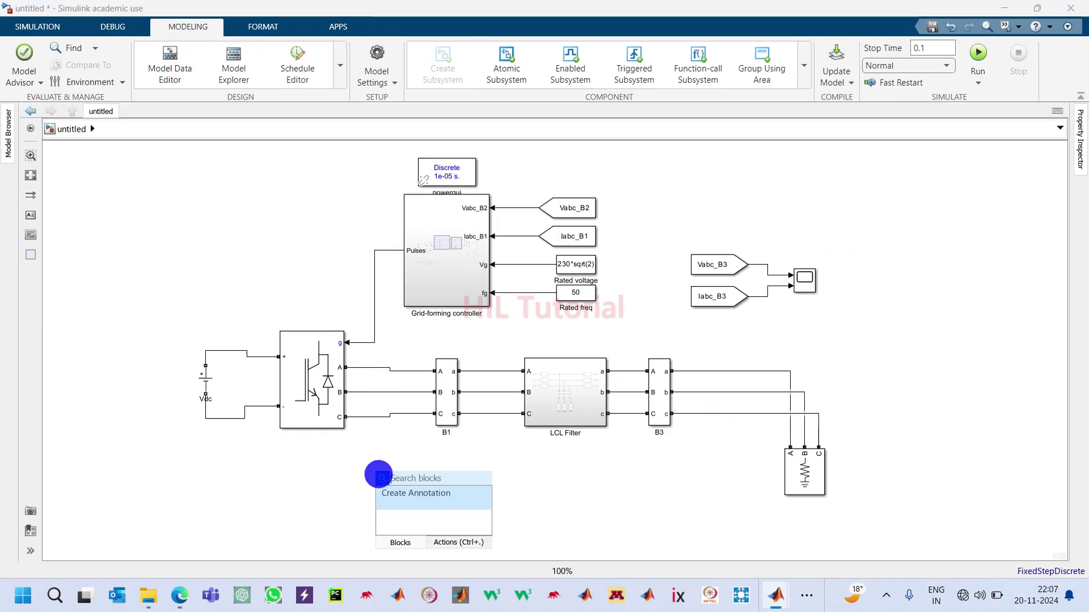
pyautogui.write('voltage')
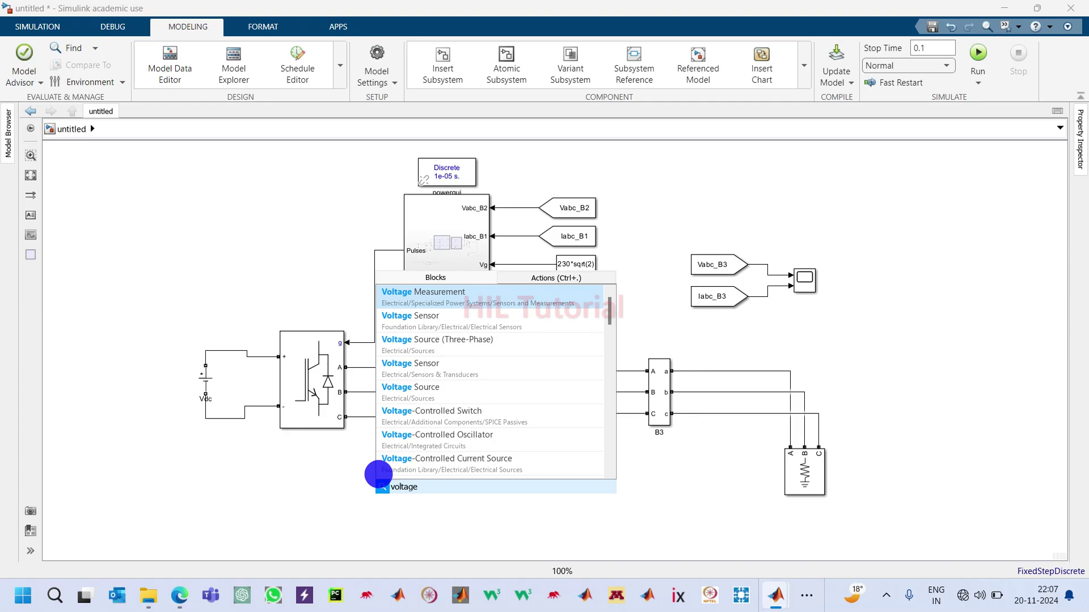
pyautogui.press('Return')
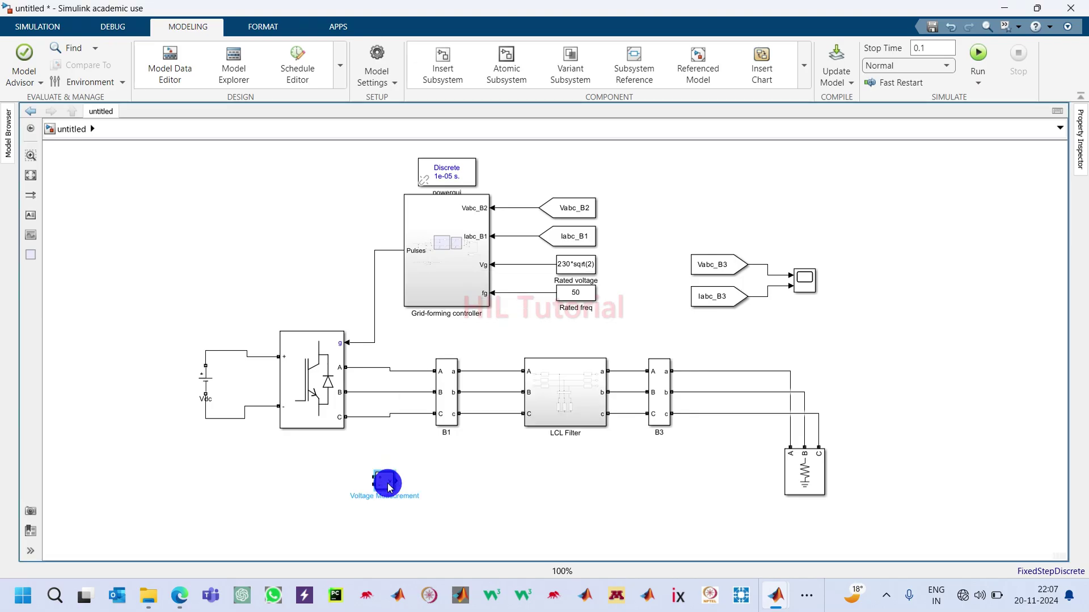
pyautogui.moveTo(376, 482); pyautogui.dragTo(391, 358)
pyautogui.click(408, 455)
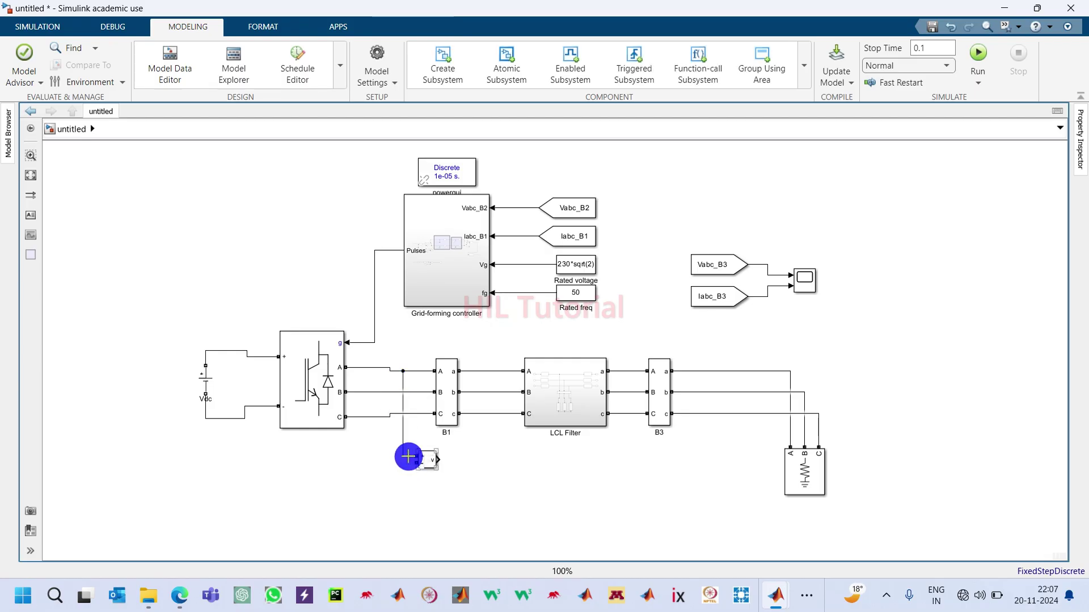
pyautogui.moveTo(405, 454); pyautogui.dragTo(383, 386)
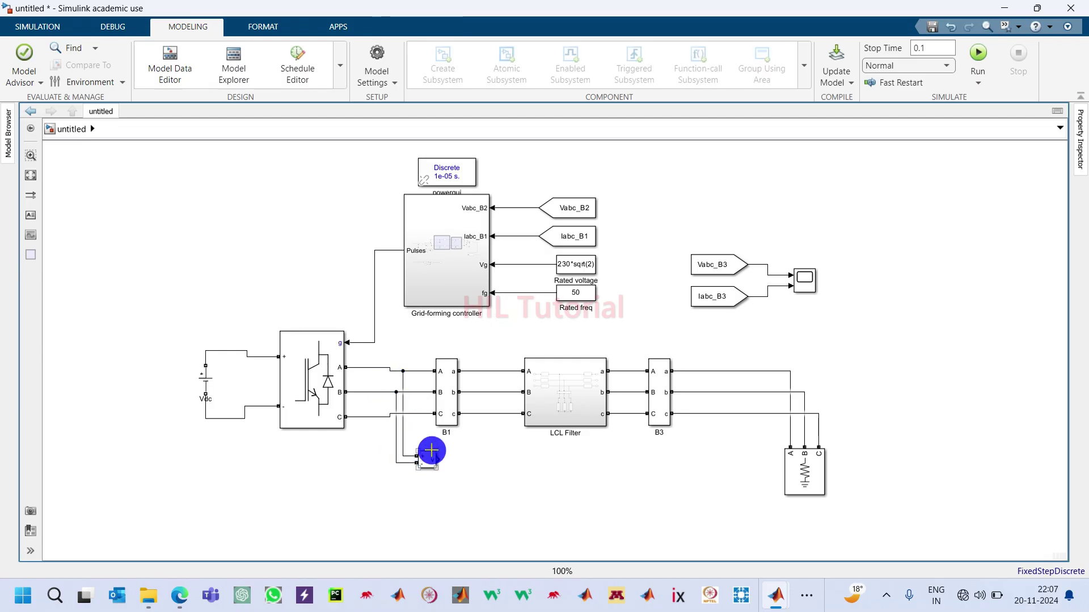
# Add a Scope block and connect it to the Voltage Measurement output
pyautogui.doubleClick(463, 460)
pyautogui.write('sc')
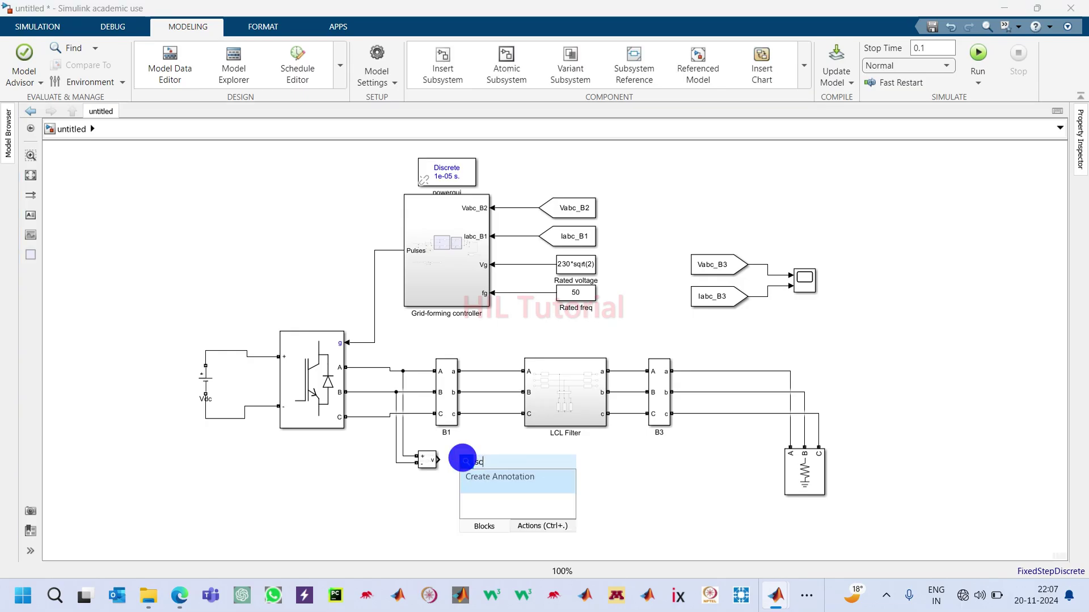
pyautogui.write('op')
pyautogui.press('Return')
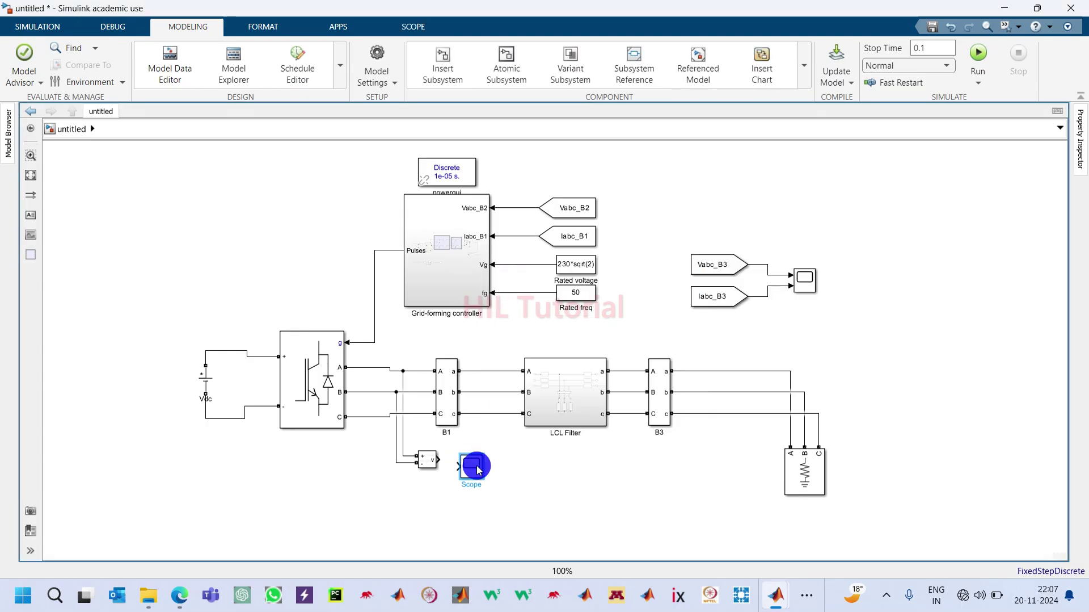
pyautogui.moveTo(479, 470); pyautogui.dragTo(479, 462)
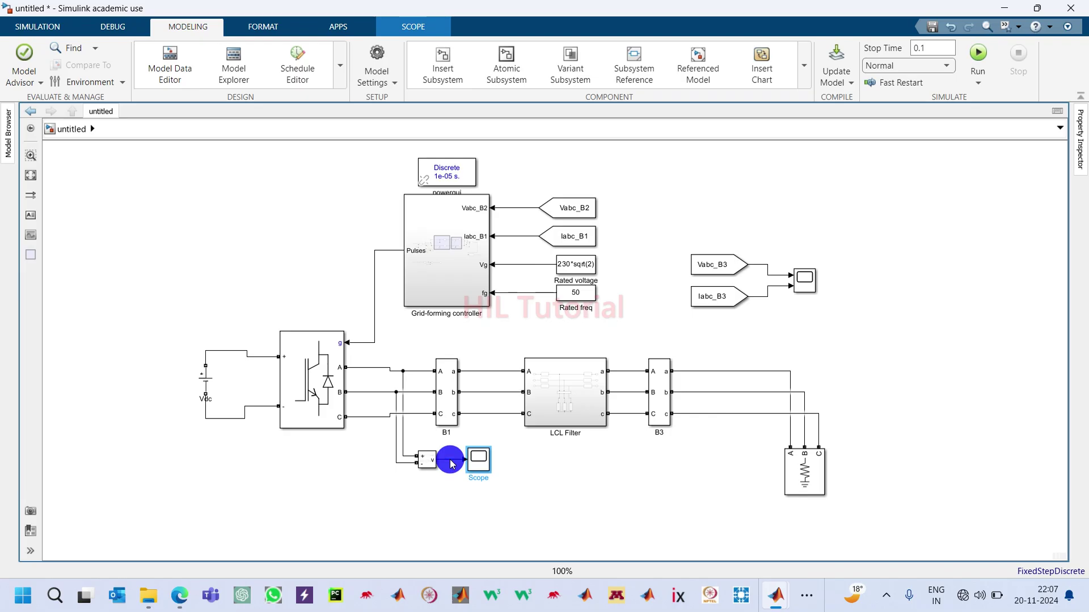
# Run the simulation and examine the inverter's line-to-line voltage waveform in the new scope
pyautogui.click(975, 57)
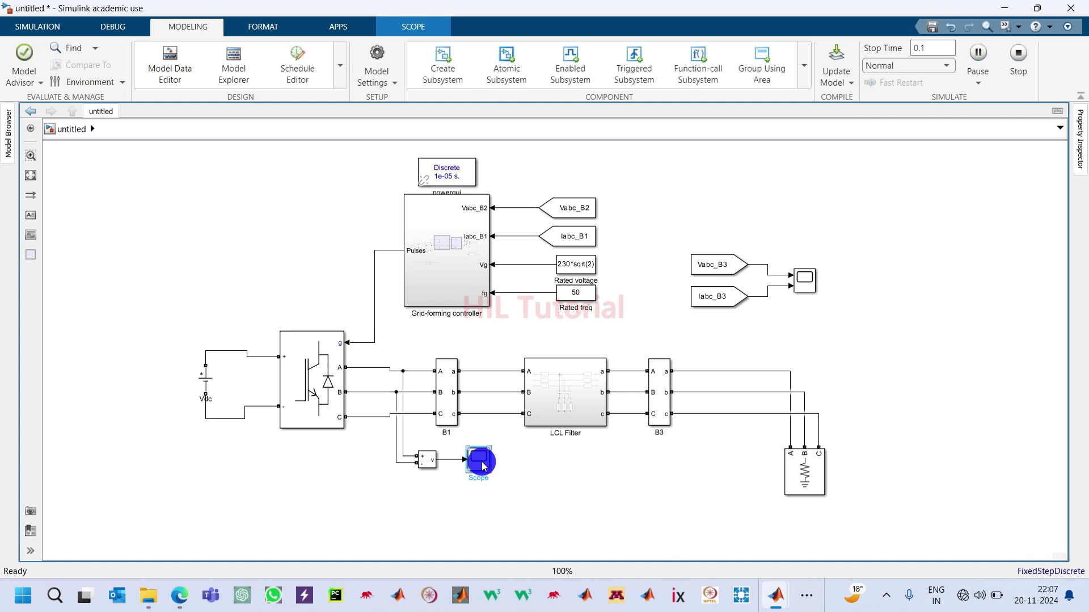
pyautogui.doubleClick(482, 461)
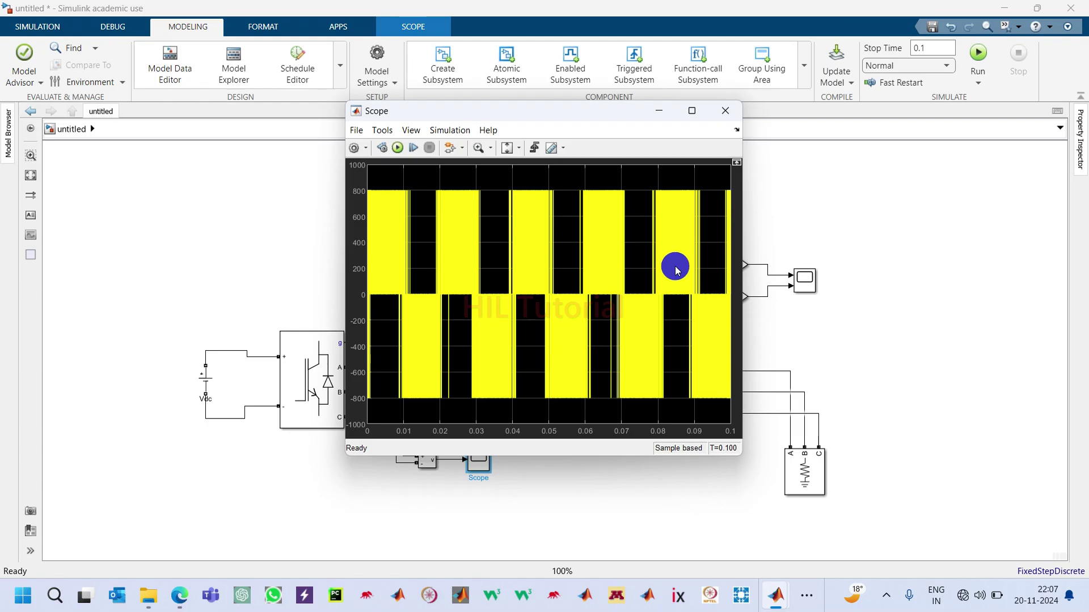
pyautogui.click(727, 113)
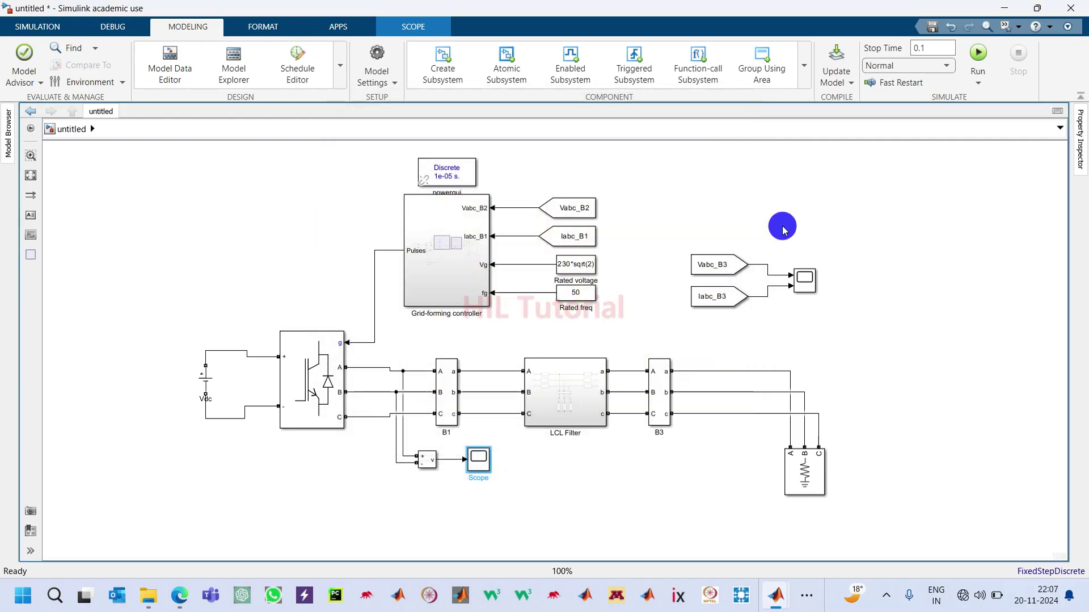
# Examine the B3 load voltage and current waveforms in the scope fed by Vabc_B3 and Iabc_B3, and close it
pyautogui.click(807, 283)
pyautogui.doubleClick(806, 282)
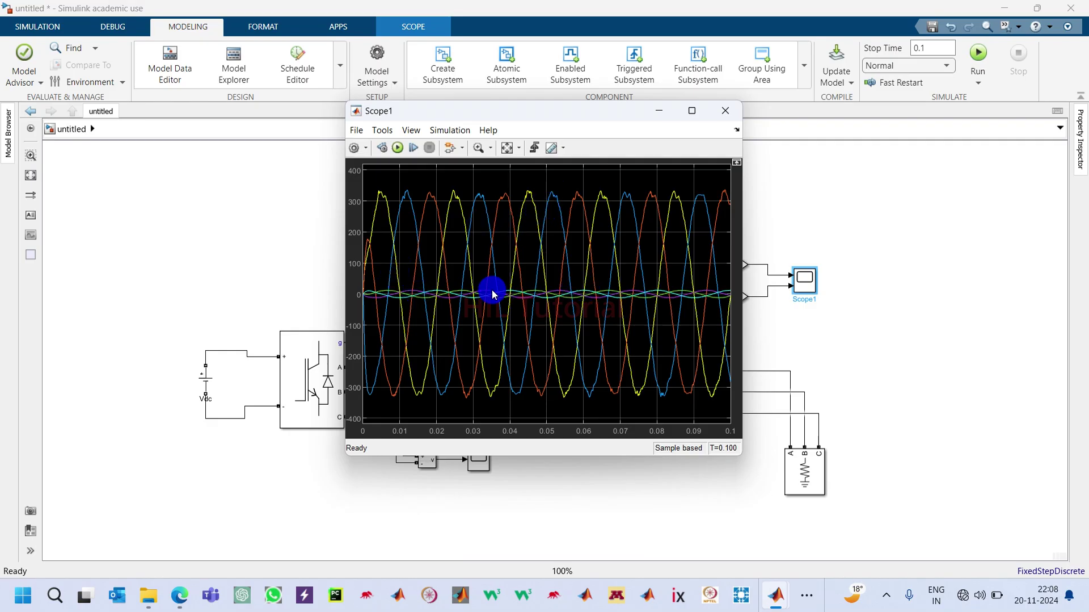
pyautogui.click(720, 110)
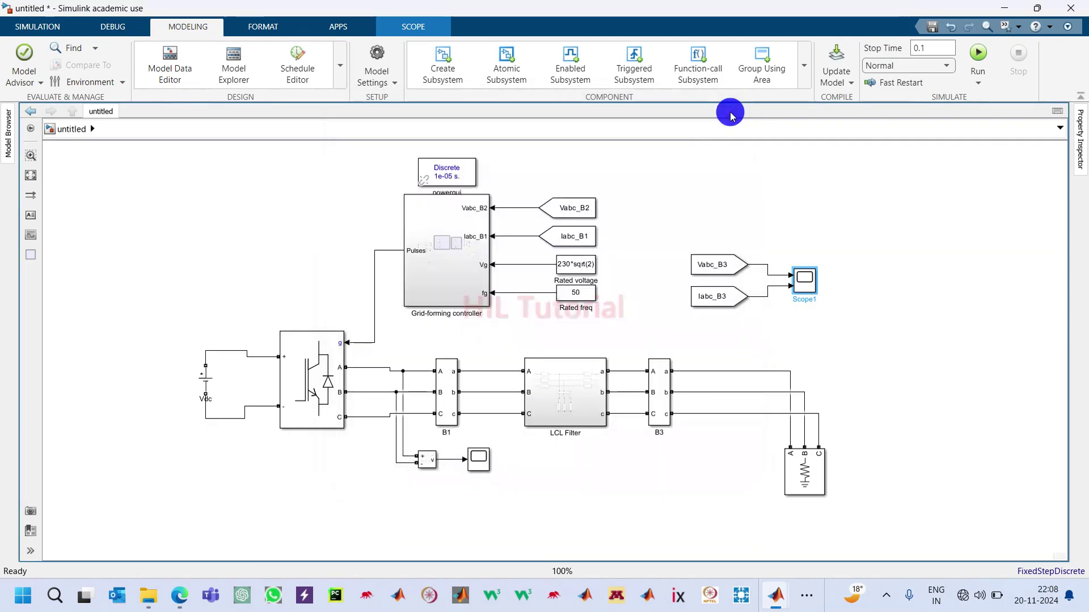
# Set the simulation stop time to 5 and run the model
pyautogui.click(921, 47)
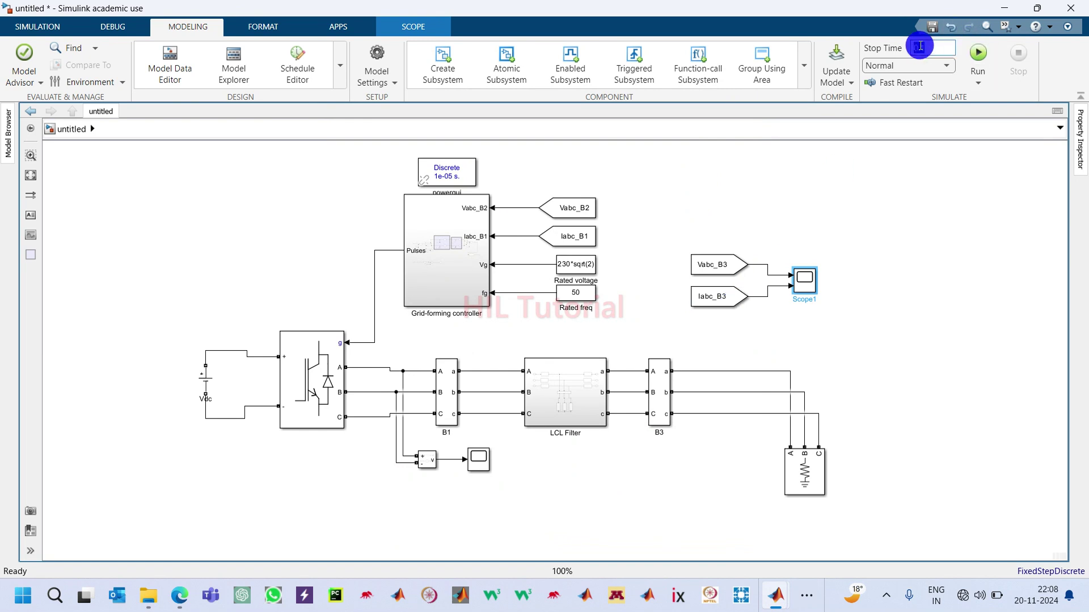
pyautogui.write('5')
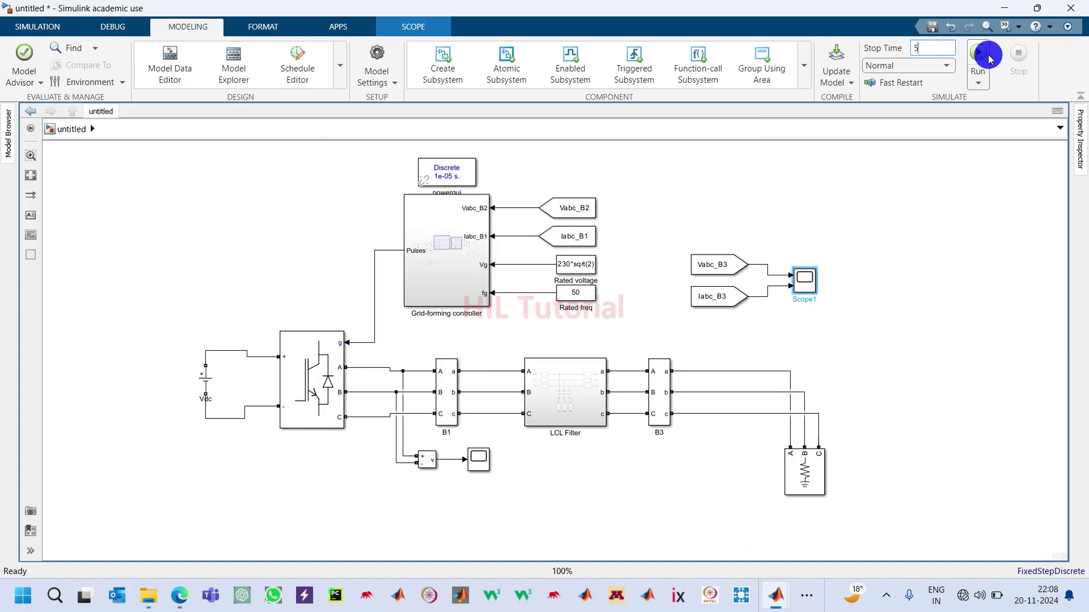
pyautogui.click(978, 52)
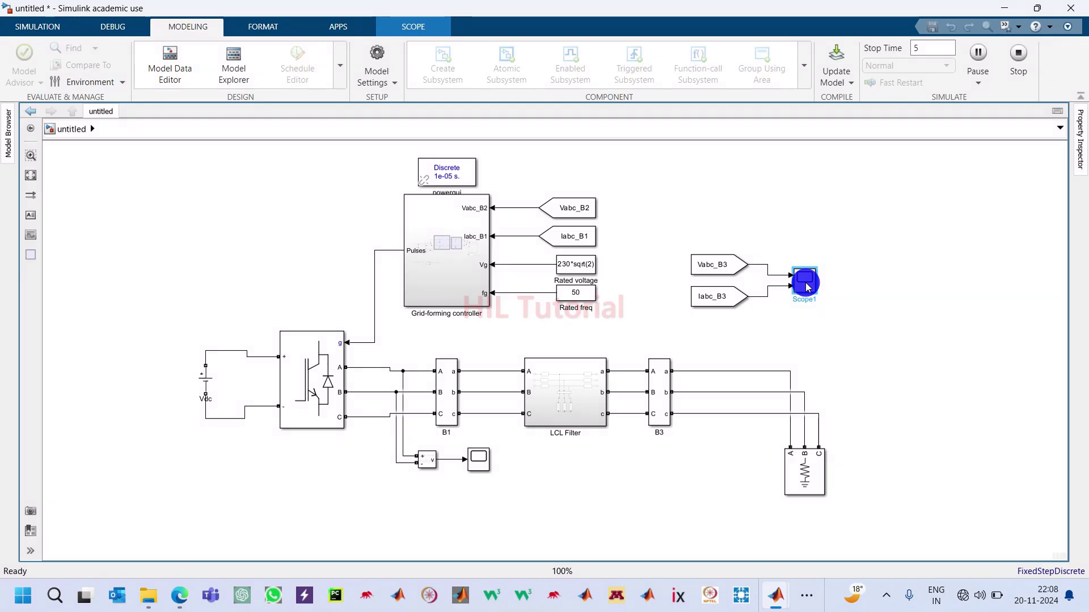
# Open the B3 scope, magnify a short stretch of the time axis to examine individual voltage and current cycles, and close it
pyautogui.doubleClick(808, 286)
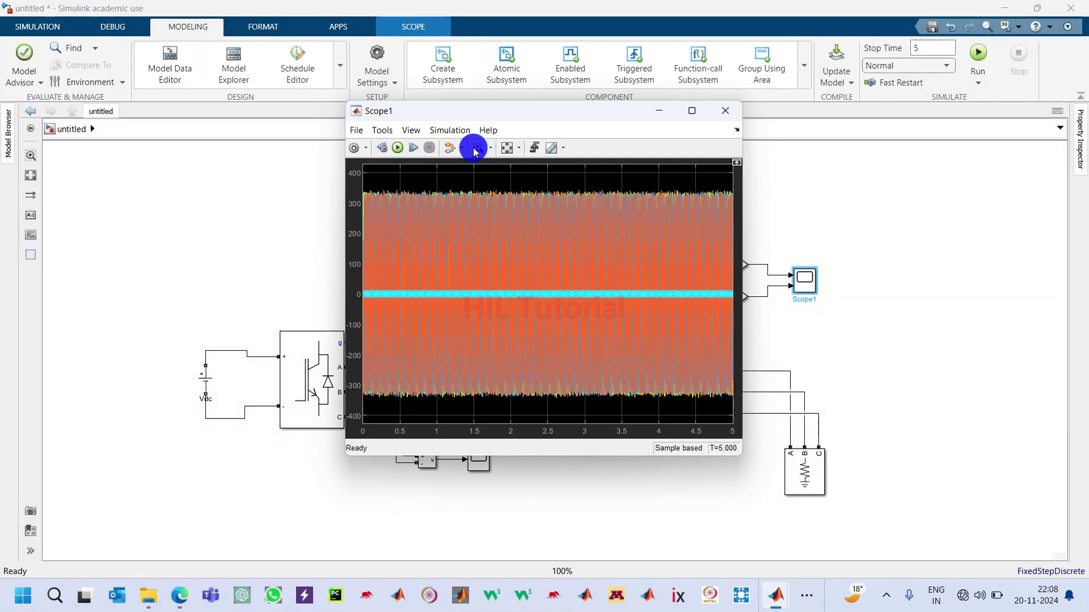
pyautogui.click(492, 149)
pyautogui.click(482, 168)
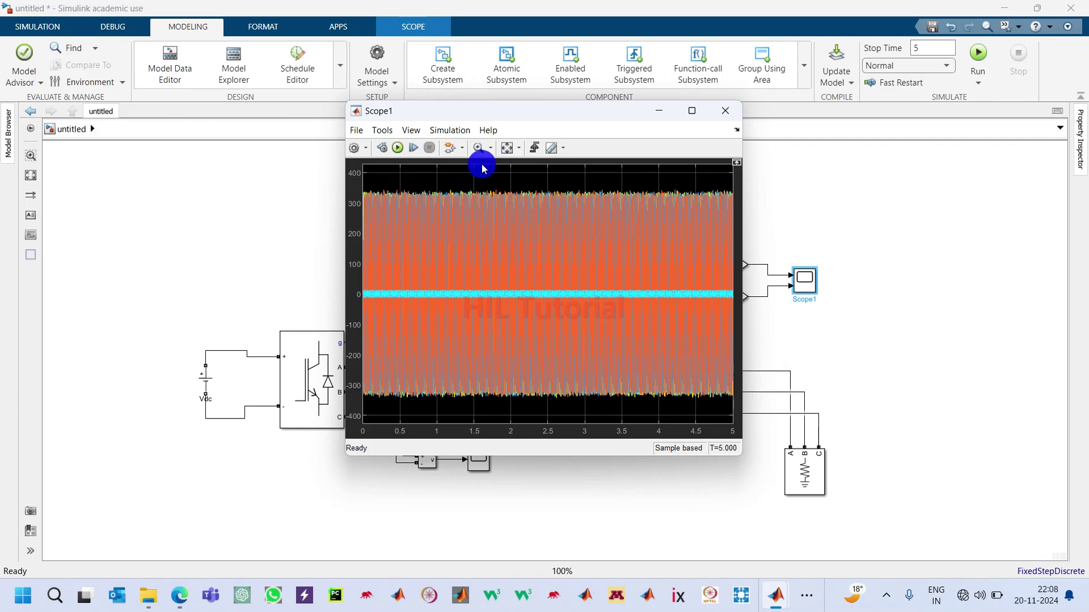
pyautogui.moveTo(368, 287); pyautogui.dragTo(515, 282)
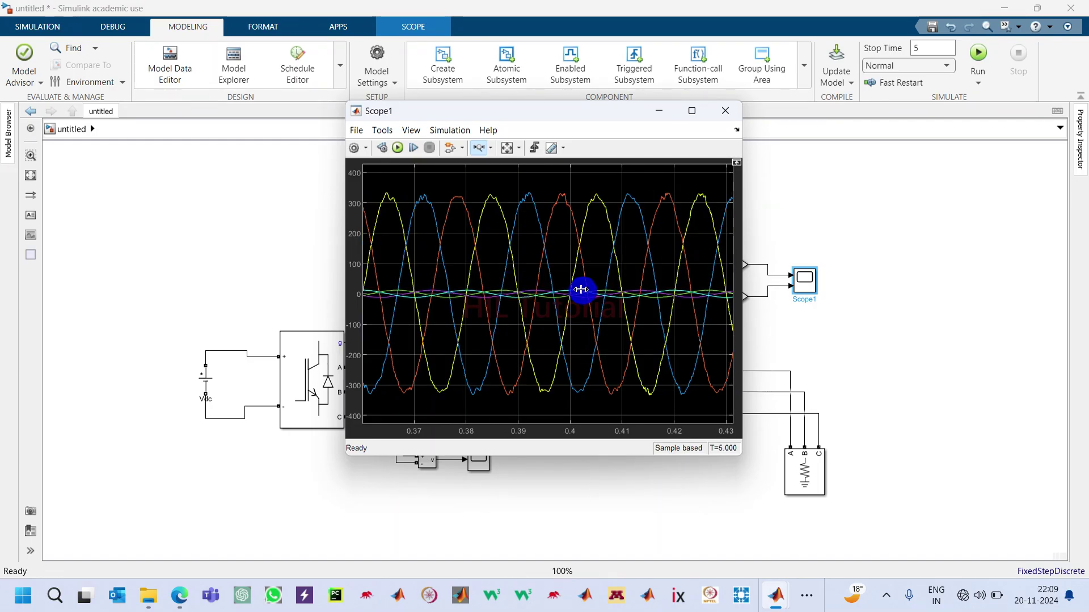
pyautogui.click(730, 113)
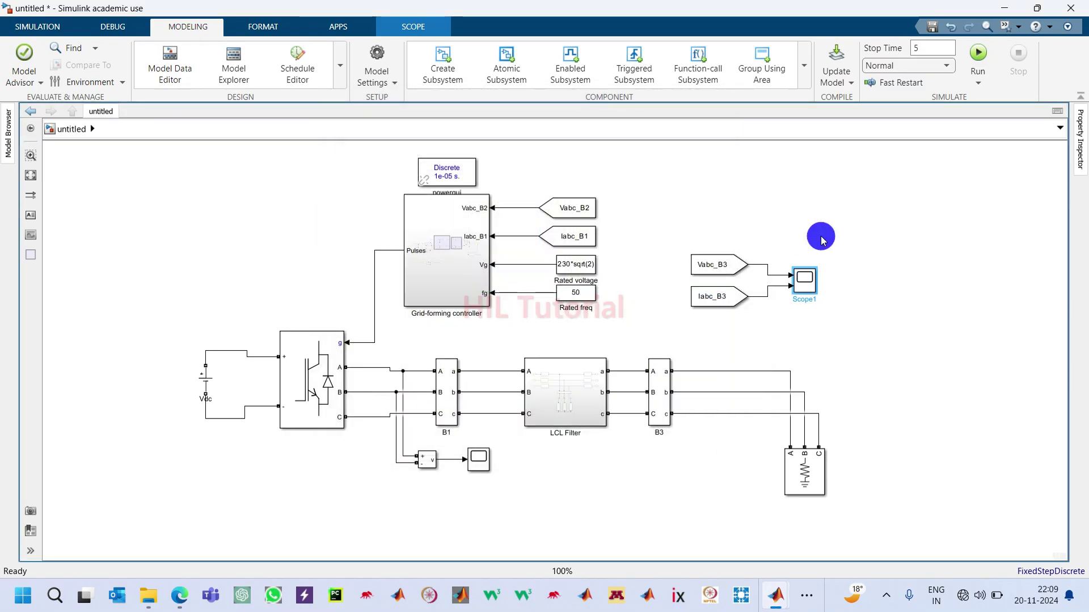